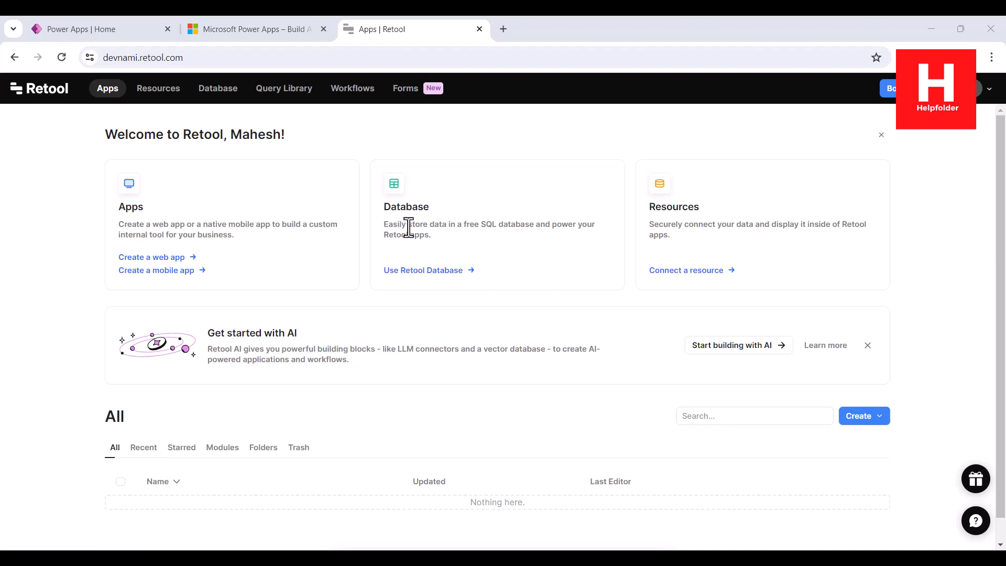
Open the Retool Database and look through the records of the sample_users table.
{"action": "left_click", "coordinate": [407, 273]}
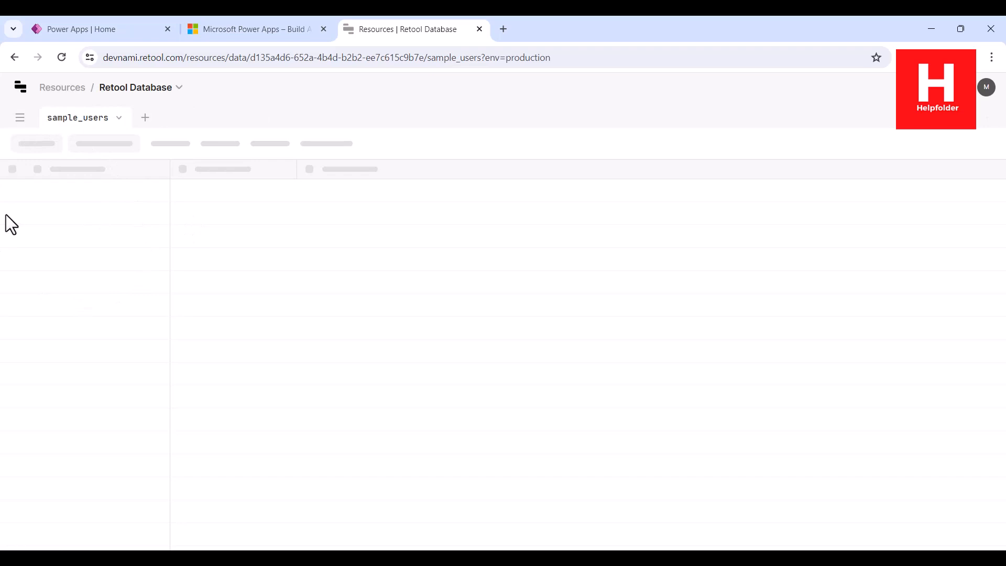
{"action": "left_click", "coordinate": [116, 122]}
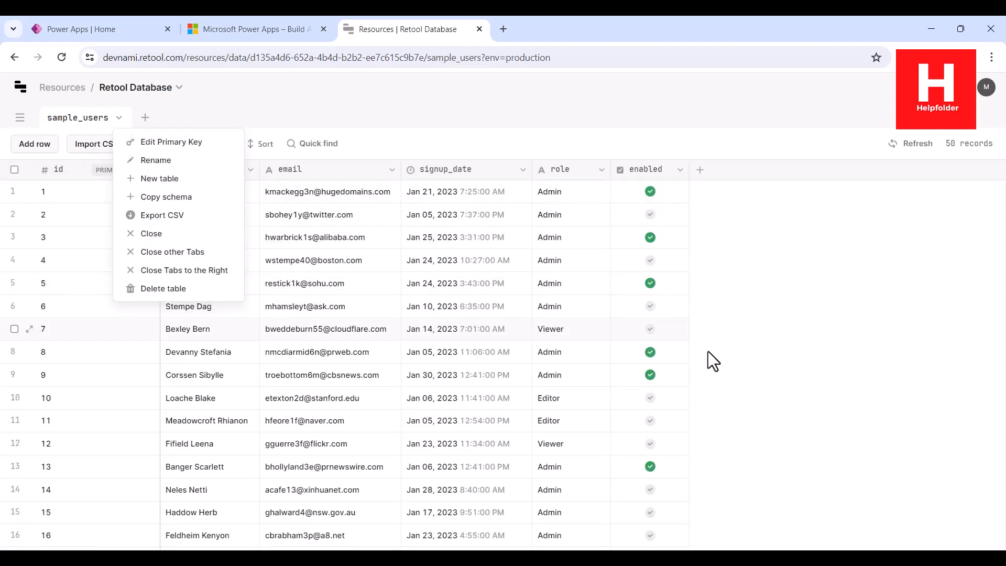
{"action": "left_click", "coordinate": [718, 366]}
{"action": "scroll", "coordinate": [753, 365], "scroll_direction": "down", "scroll_amount": 3}
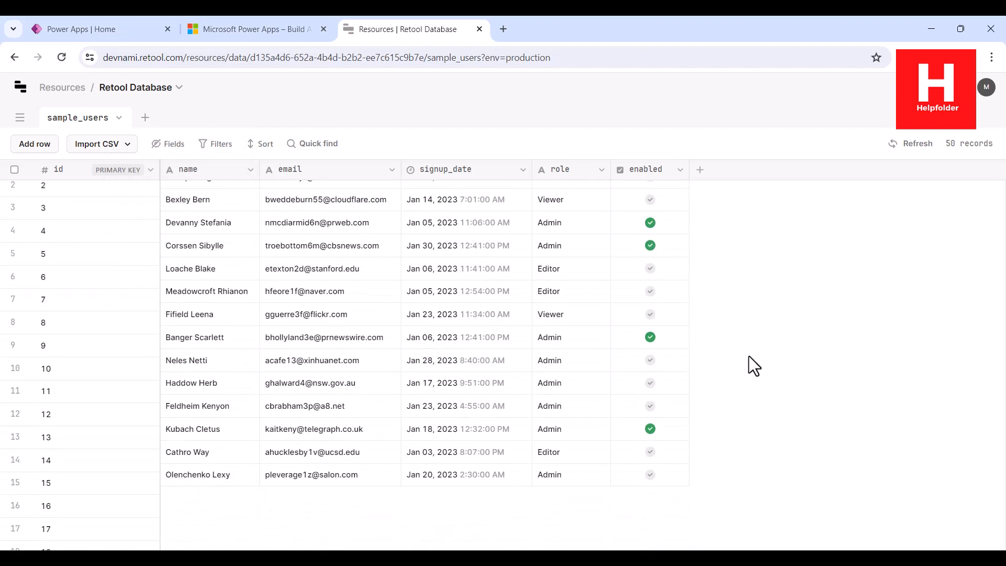
{"action": "scroll", "coordinate": [749, 356], "scroll_direction": "down", "scroll_amount": 5}
{"action": "scroll", "coordinate": [749, 356], "scroll_direction": "up", "scroll_amount": 6}
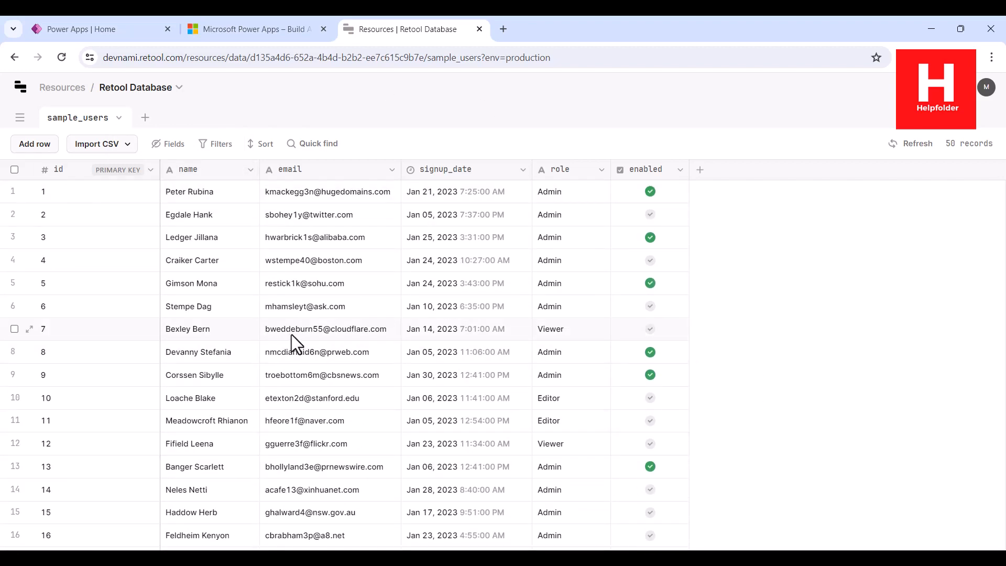
Create a new database table named employee_salary with only the primary id field.
{"action": "left_click", "coordinate": [146, 118]}
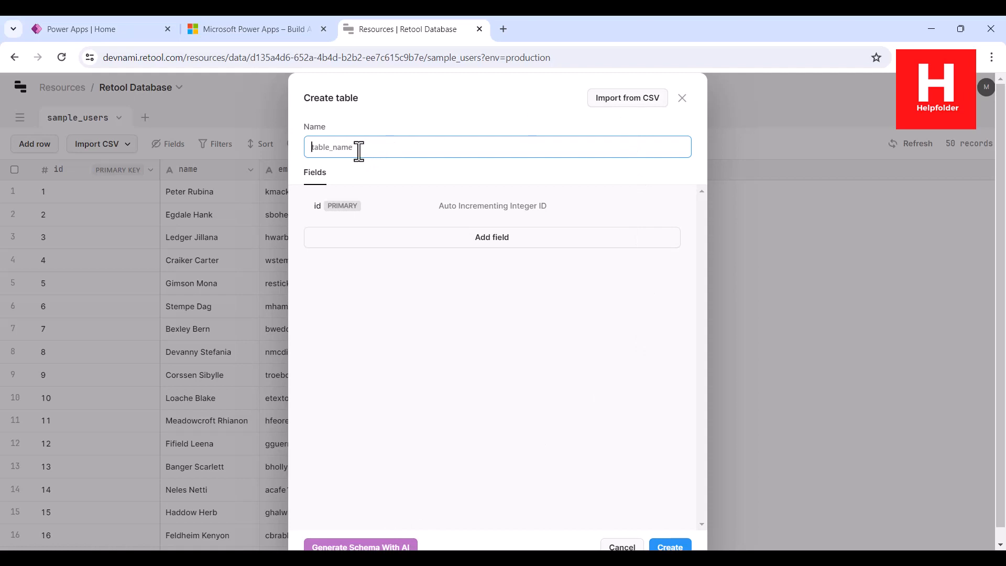
{"action": "type", "text": "employee_Sal"}
{"action": "key", "text": "BackSpace"}
{"action": "type", "text": "salary"}
{"action": "left_click", "coordinate": [650, 547]}
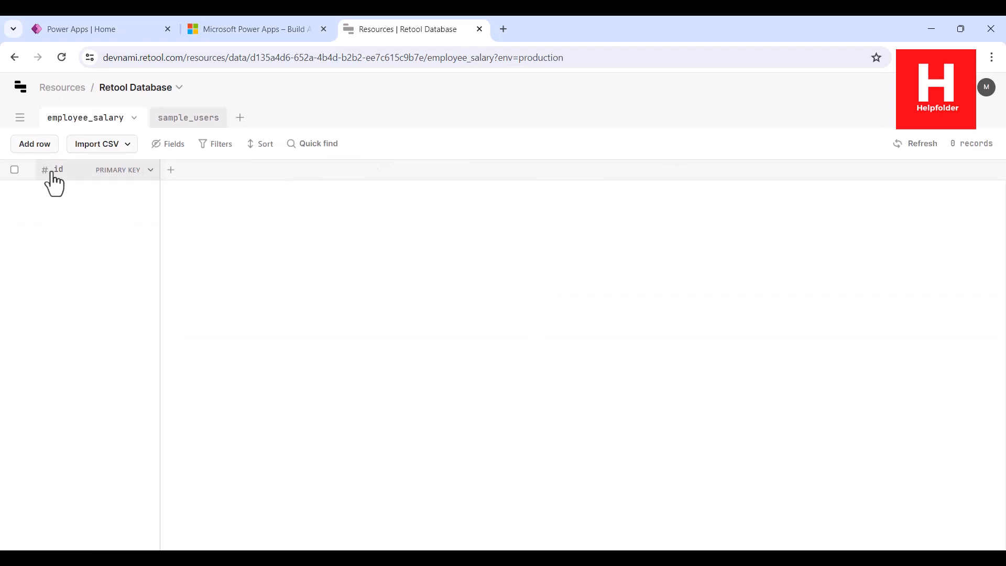
Choose employee-salary.csv from the Desktop as the CSV file to import into the current employee_salary table.
{"action": "left_click", "coordinate": [125, 144]}
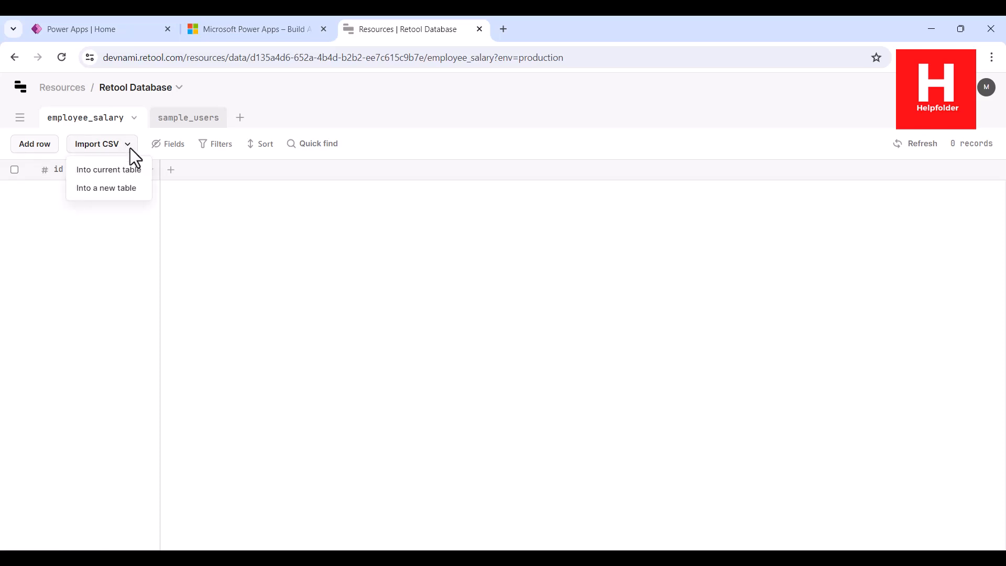
{"action": "left_click", "coordinate": [128, 172]}
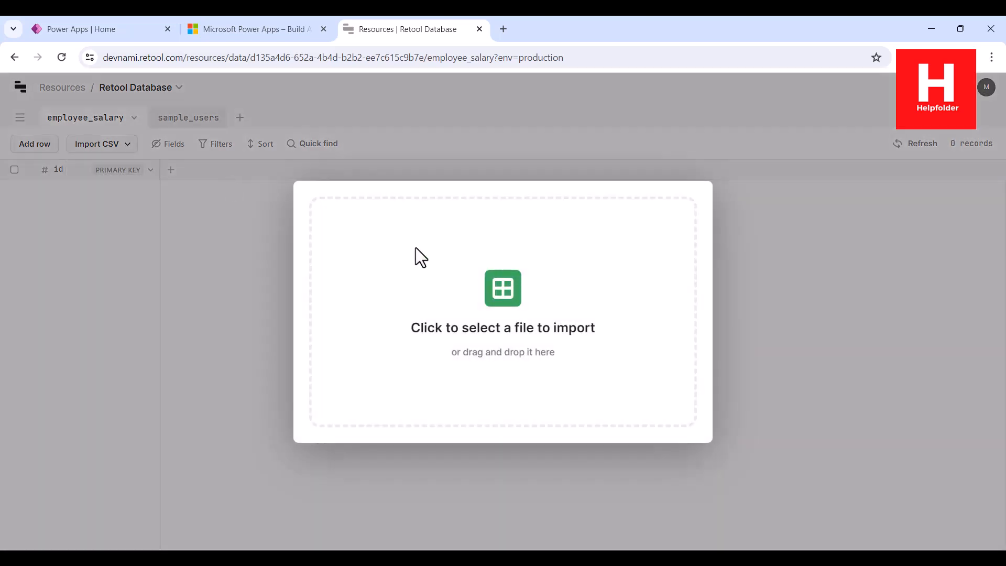
{"action": "left_click", "coordinate": [296, 277]}
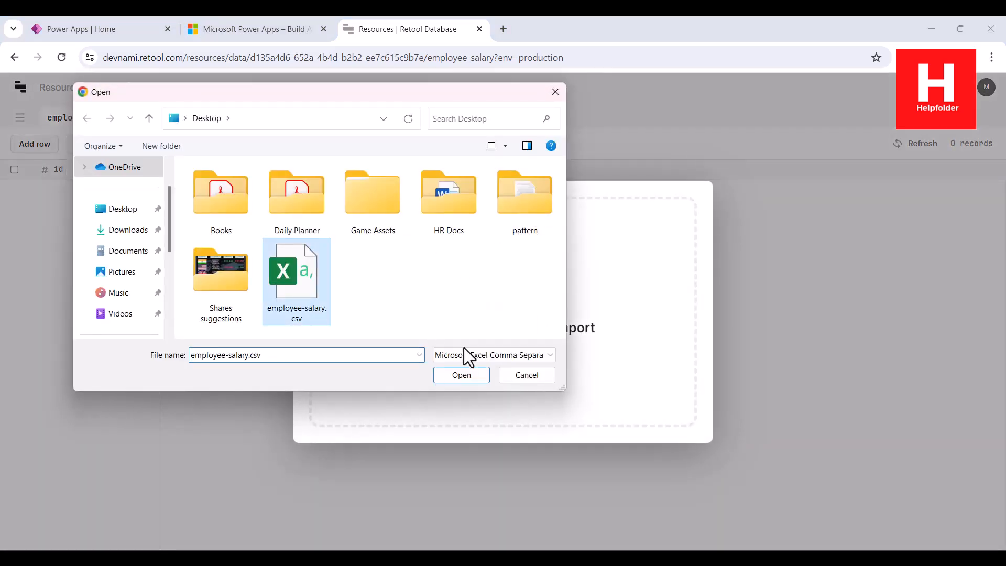
{"action": "left_click", "coordinate": [472, 376]}
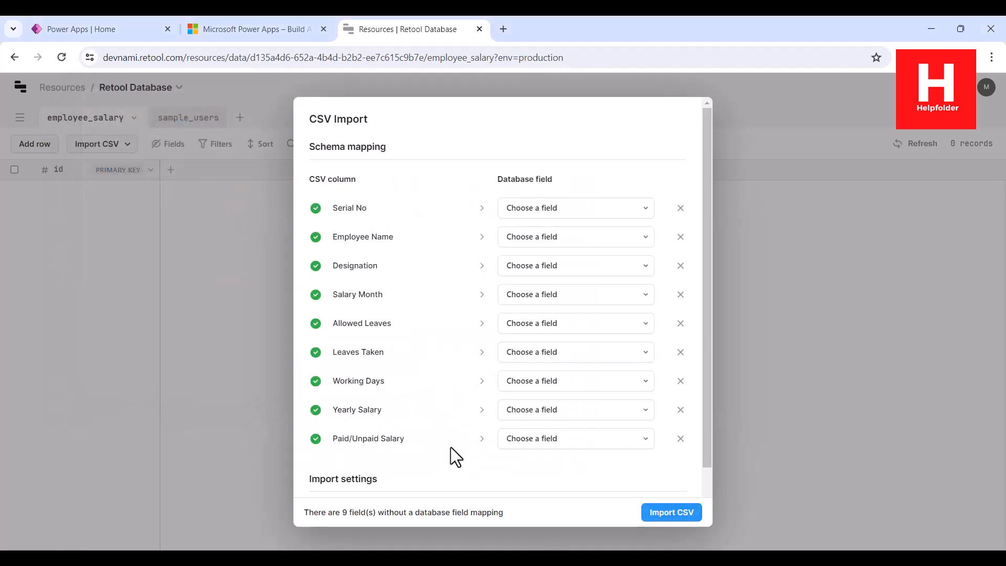
Map the Serial No column to id (Primary Key) and import the CSV, leaving the other columns unmapped.
{"action": "left_click", "coordinate": [567, 207]}
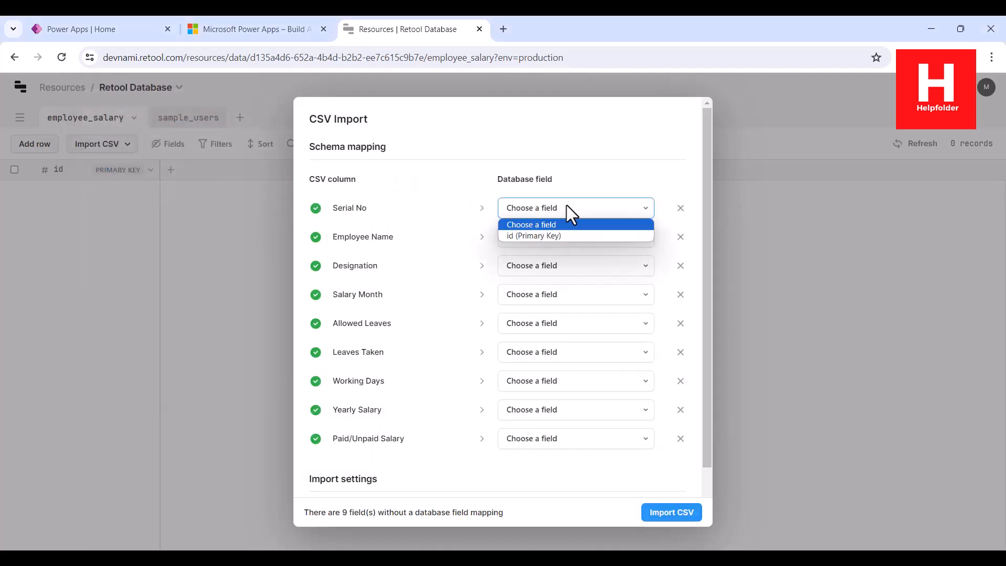
{"action": "left_click", "coordinate": [535, 236]}
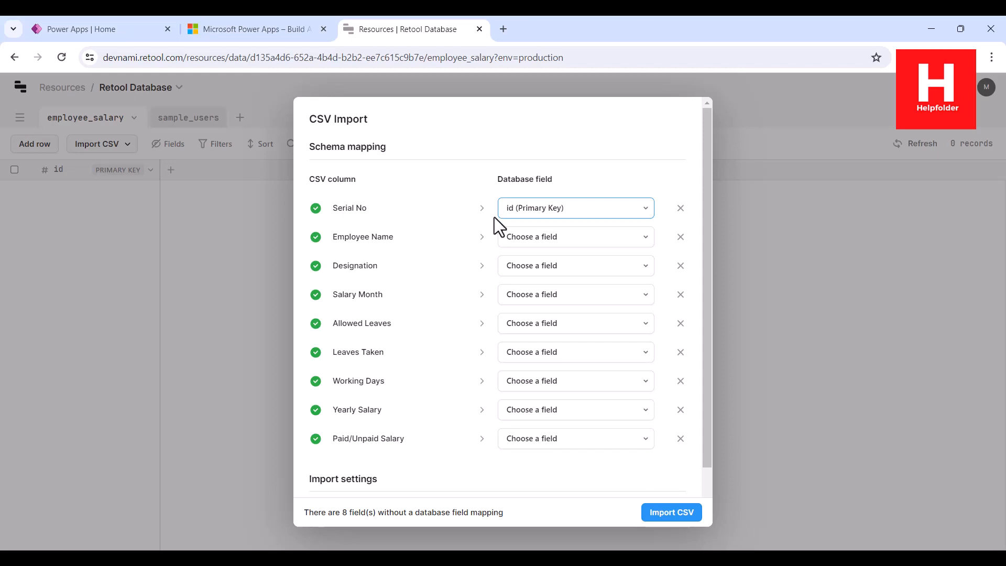
{"action": "left_click", "coordinate": [533, 239]}
{"action": "left_click", "coordinate": [525, 238]}
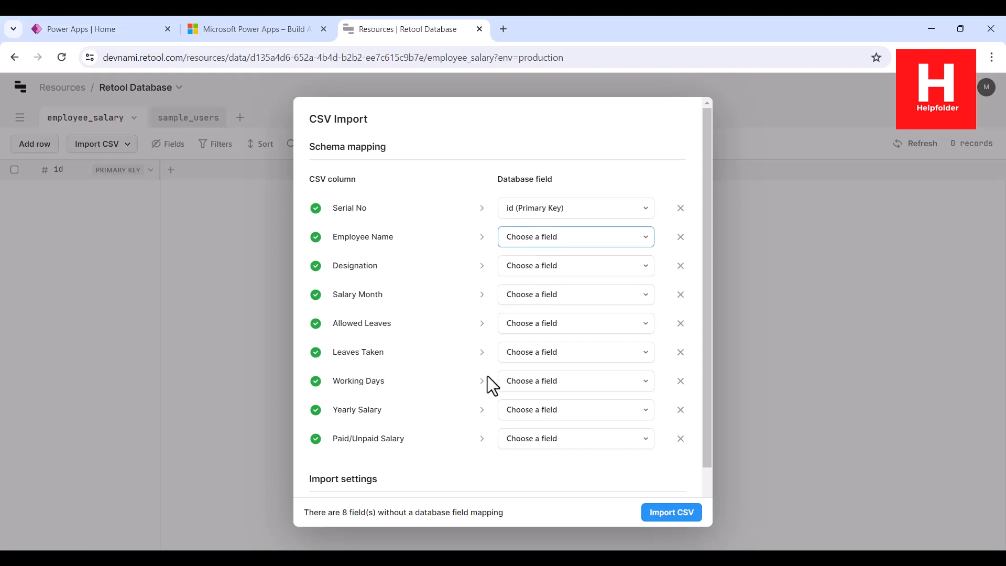
{"action": "scroll", "coordinate": [485, 389], "scroll_direction": "down", "scroll_amount": 1}
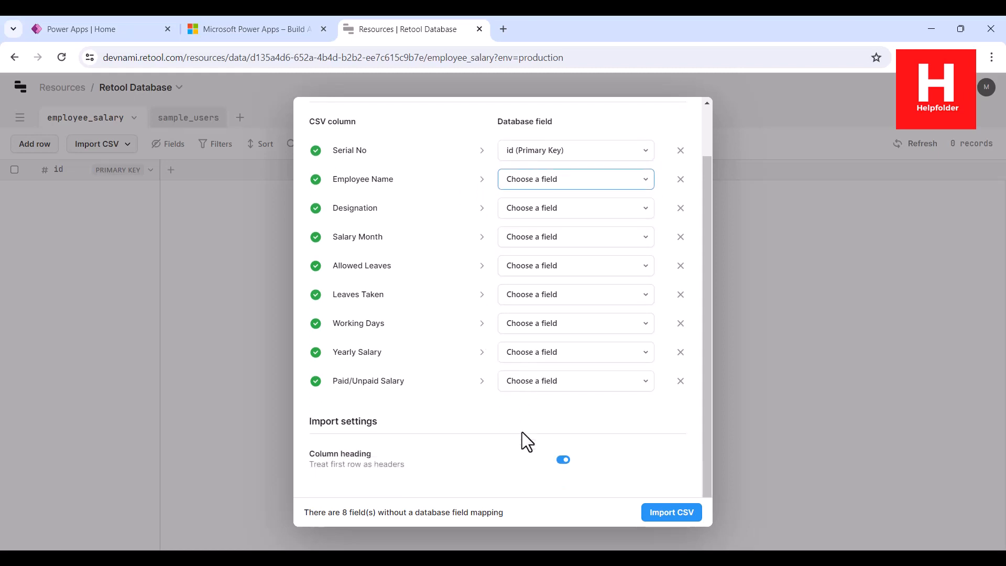
{"action": "left_click", "coordinate": [673, 514]}
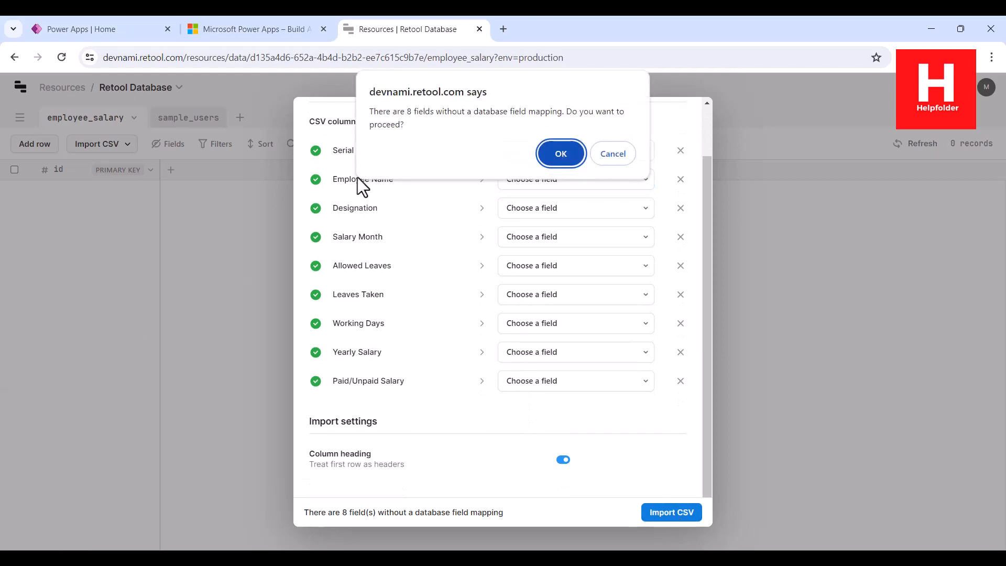
{"action": "left_click", "coordinate": [560, 154]}
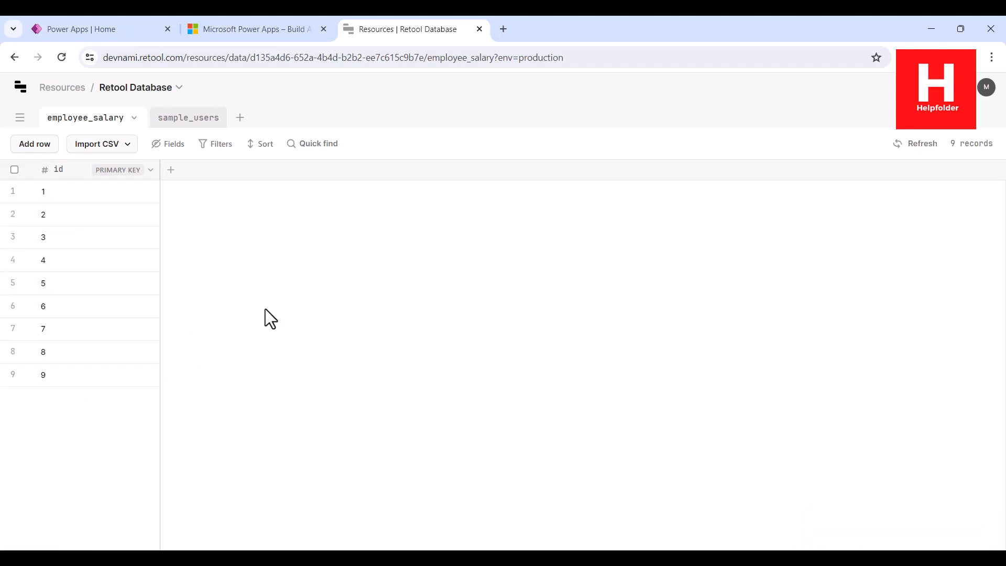
Delete the employee_salary table from the database and confirm the deletion.
{"action": "left_click", "coordinate": [133, 117]}
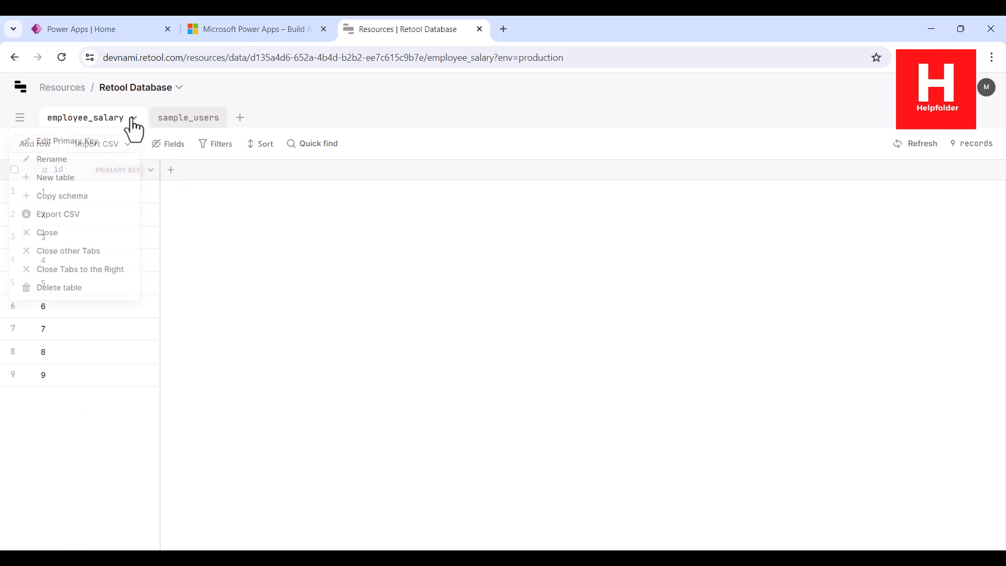
{"action": "left_click", "coordinate": [91, 296]}
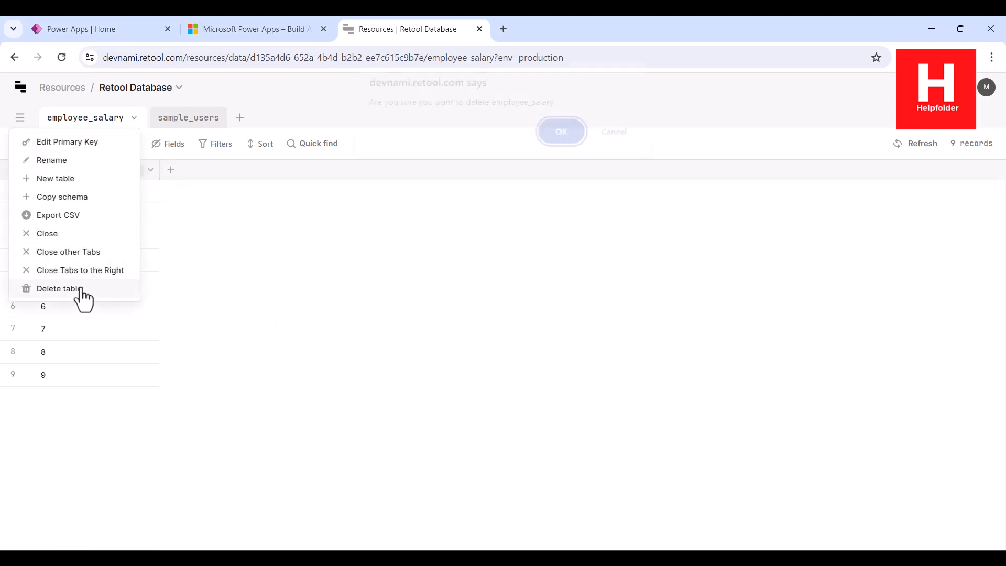
{"action": "left_click", "coordinate": [547, 141]}
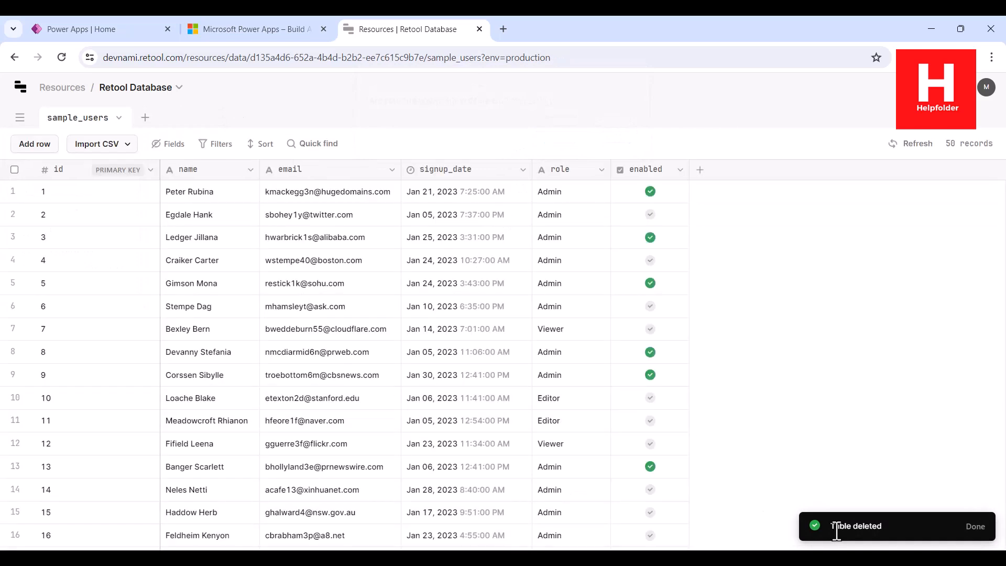
Start a new table named employee_salary and check the column headings of employee-salary.csv in Excel.
{"action": "left_click", "coordinate": [146, 119]}
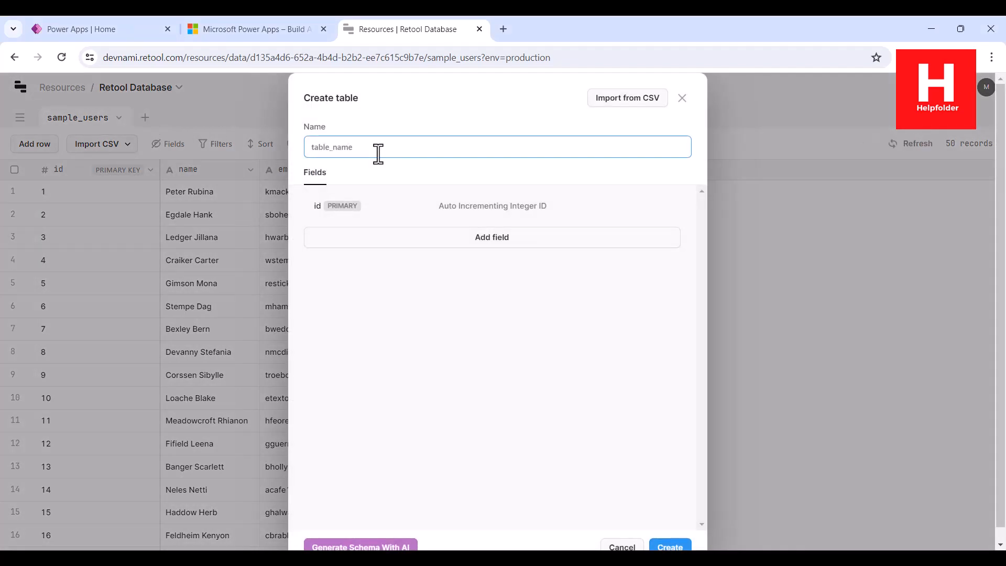
{"action": "type", "text": "employee_salary"}
{"action": "key", "text": "alt+Tab"}
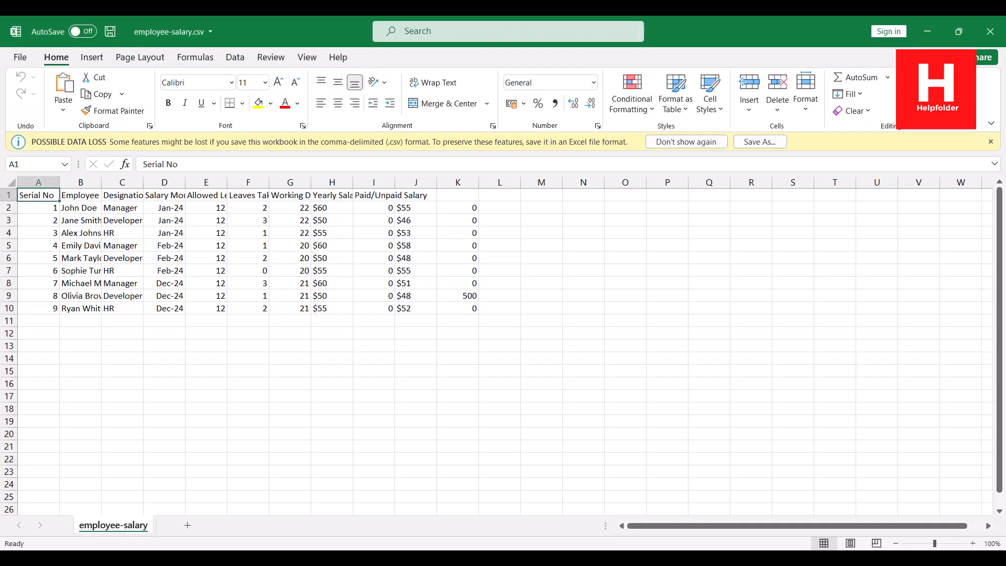
{"action": "key", "text": "alt+Tab"}
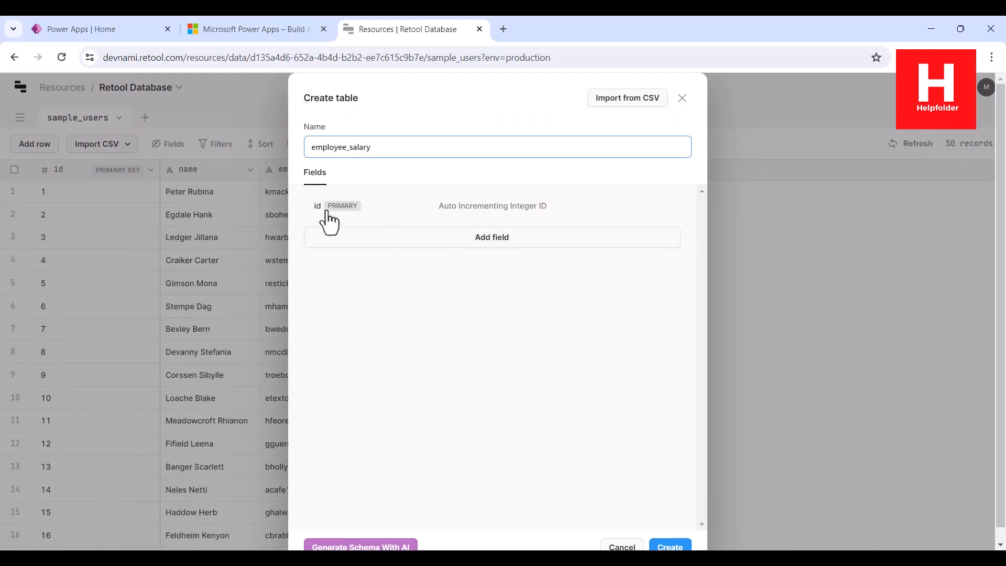
Add a nullable Text field named Employee with no default value to the new table.
{"action": "left_click", "coordinate": [404, 251]}
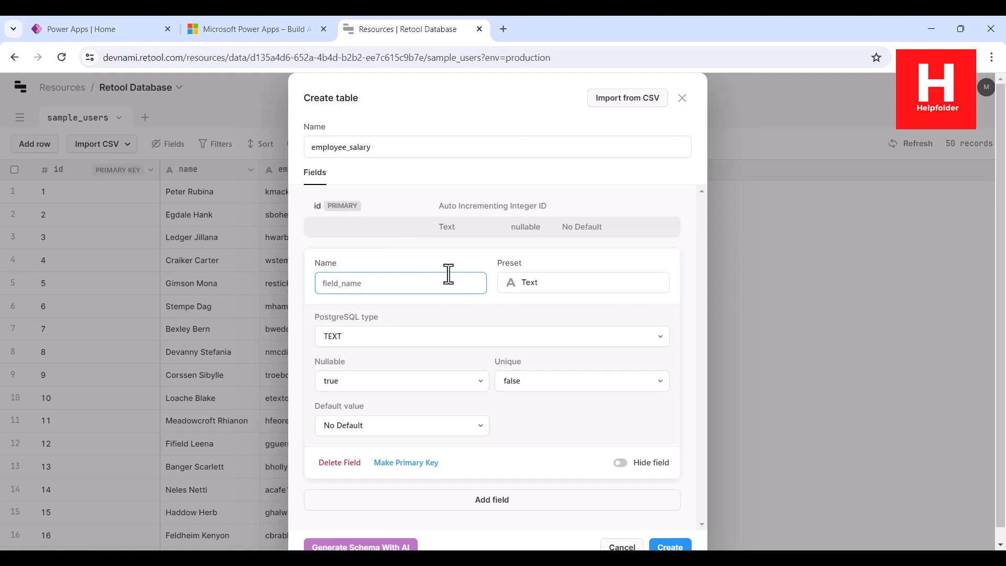
{"action": "type", "text": "EmployeeName"}
{"action": "key", "text": "BackSpace"}
{"action": "key", "text": "BackSpace"}
{"action": "key", "text": "BackSpace"}
{"action": "key", "text": "BackSpace"}
{"action": "type", "text": "N"}
{"action": "key", "text": "BackSpace"}
{"action": "scroll", "coordinate": [479, 426], "scroll_direction": "down", "scroll_amount": 1}
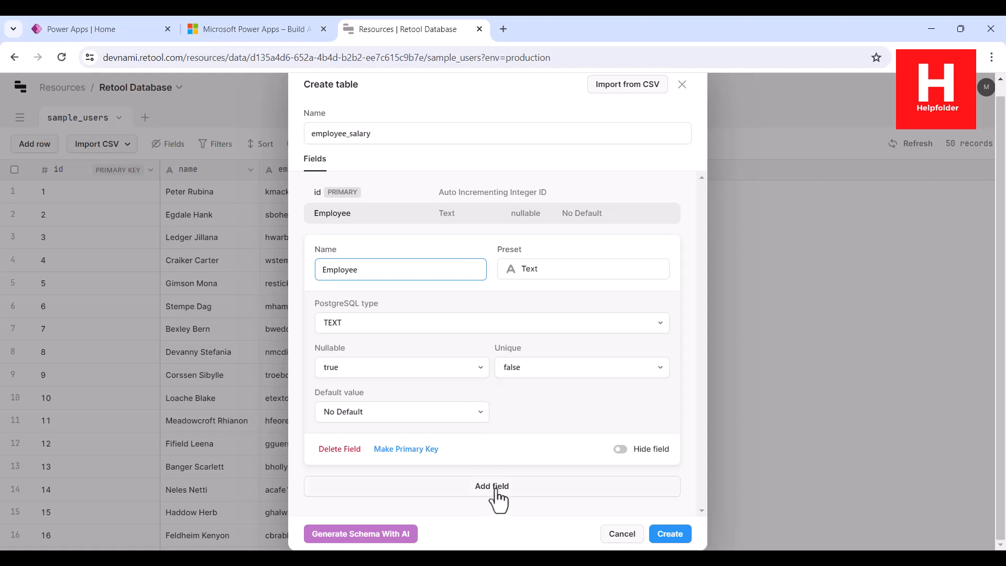
{"action": "left_click", "coordinate": [376, 410]}
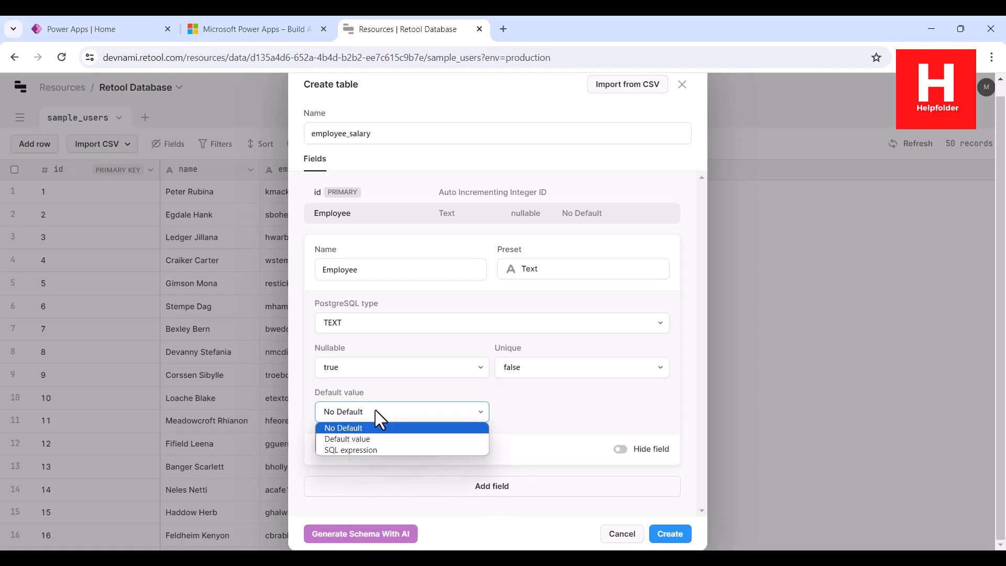
{"action": "left_click", "coordinate": [375, 410]}
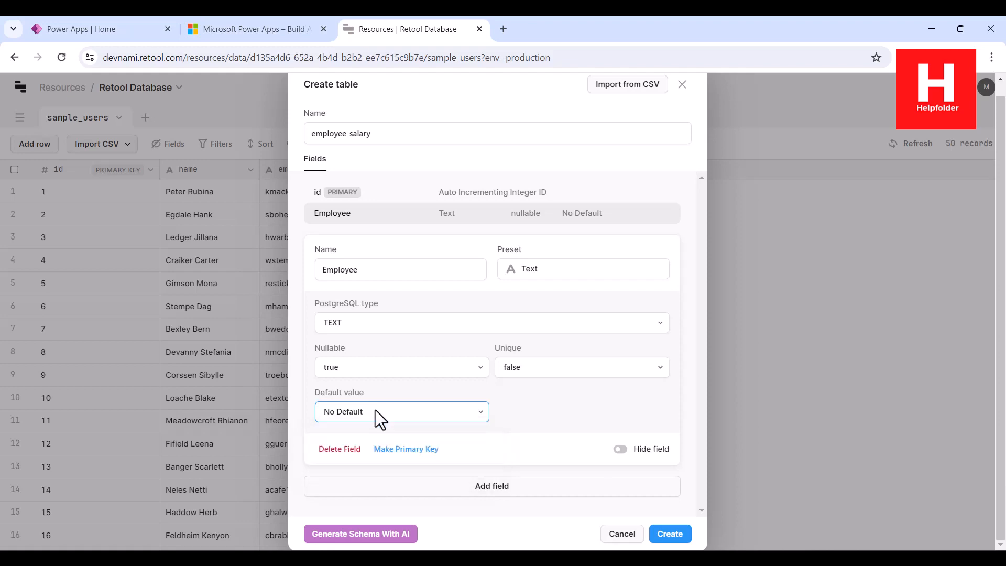
Add a Text field named Designation, checking the CSV headings in Excel for the column name.
{"action": "left_click", "coordinate": [495, 487]}
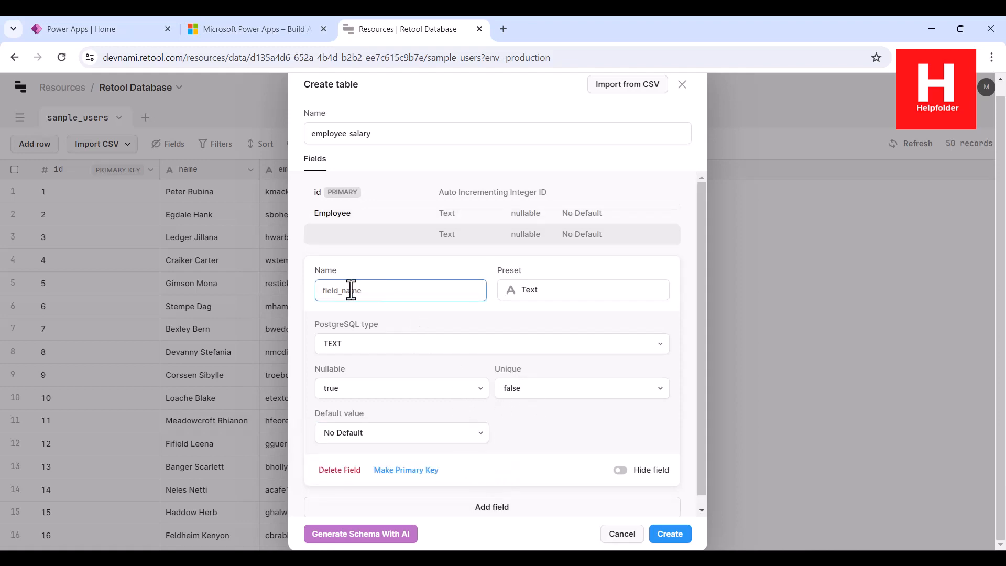
{"action": "key", "text": "alt+Tab"}
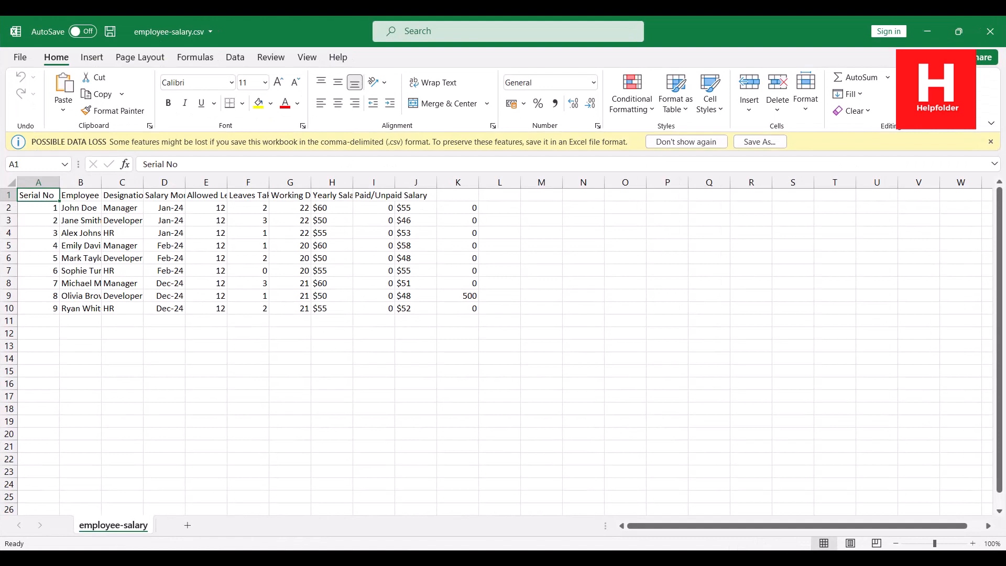
{"action": "key", "text": "alt+Tab"}
{"action": "type", "text": "Desig"}
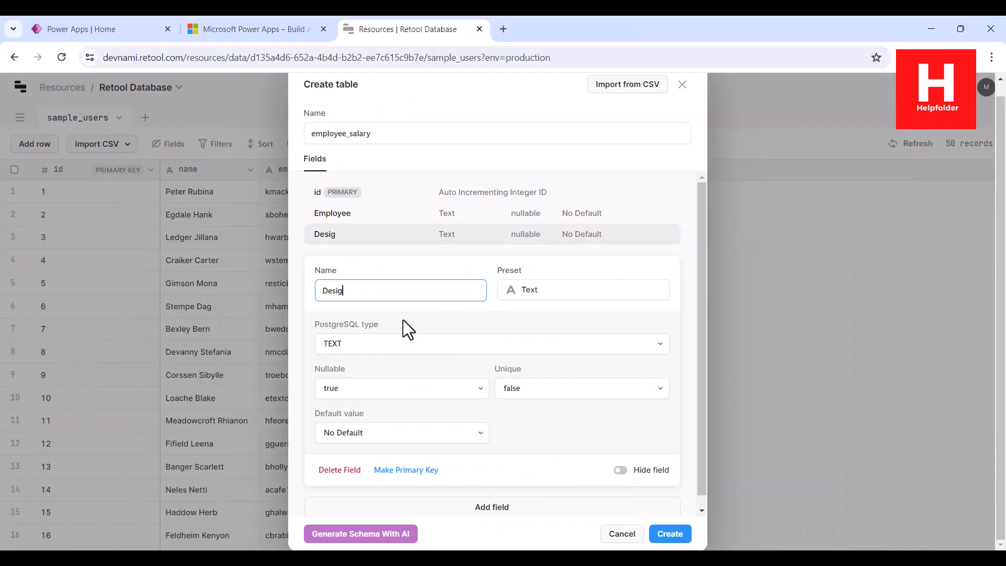
{"action": "type", "text": "nation"}
Add a field named Salary with the Number preset, consulting the CSV headings in Excel.
{"action": "left_click", "coordinate": [532, 508]}
{"action": "key", "text": "alt+Tab"}
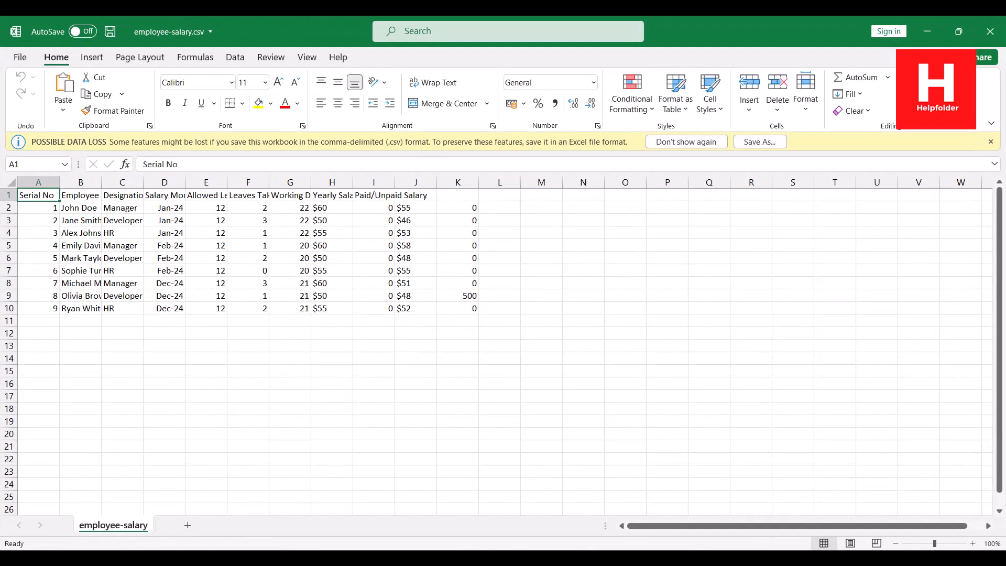
{"action": "key", "text": "alt+Tab"}
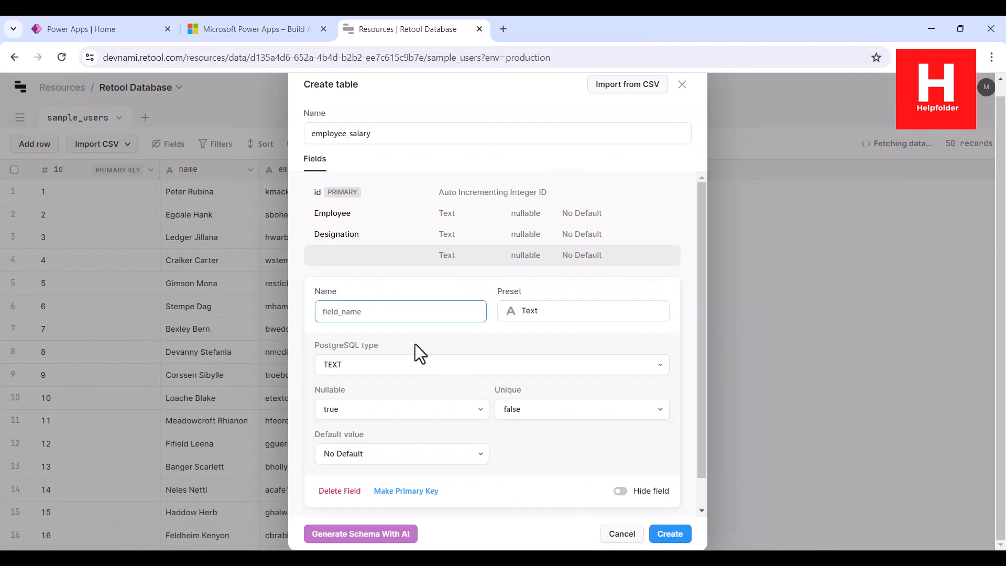
{"action": "type", "text": "Salary"}
{"action": "left_click", "coordinate": [394, 367]}
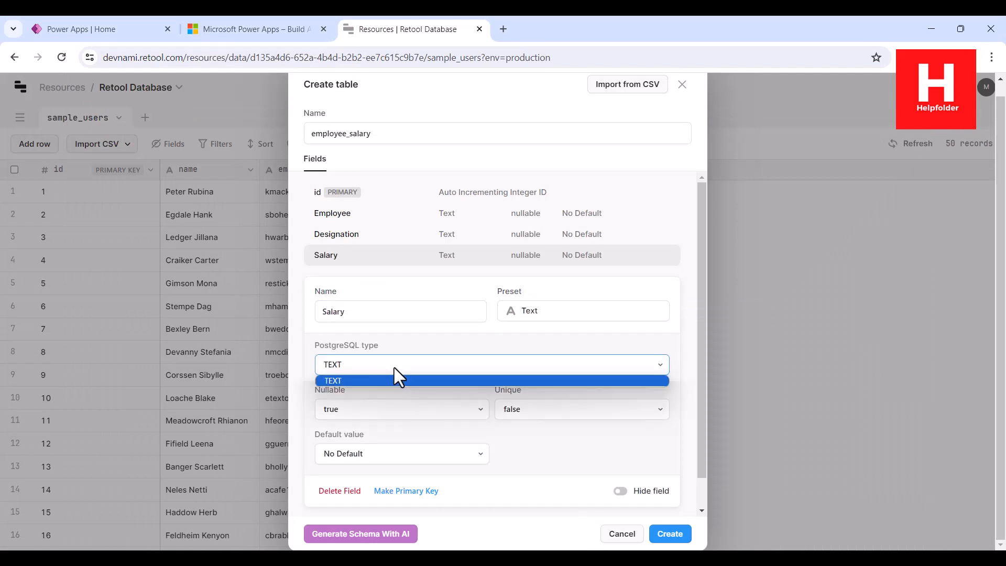
{"action": "left_click", "coordinate": [394, 367]}
{"action": "left_click", "coordinate": [658, 366]}
{"action": "left_click", "coordinate": [658, 366]}
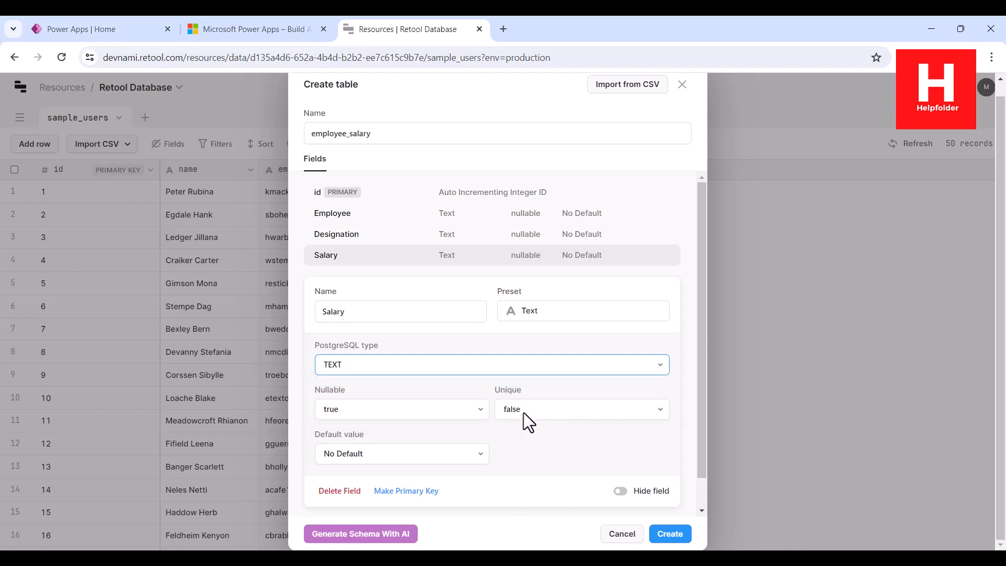
{"action": "left_click", "coordinate": [531, 310]}
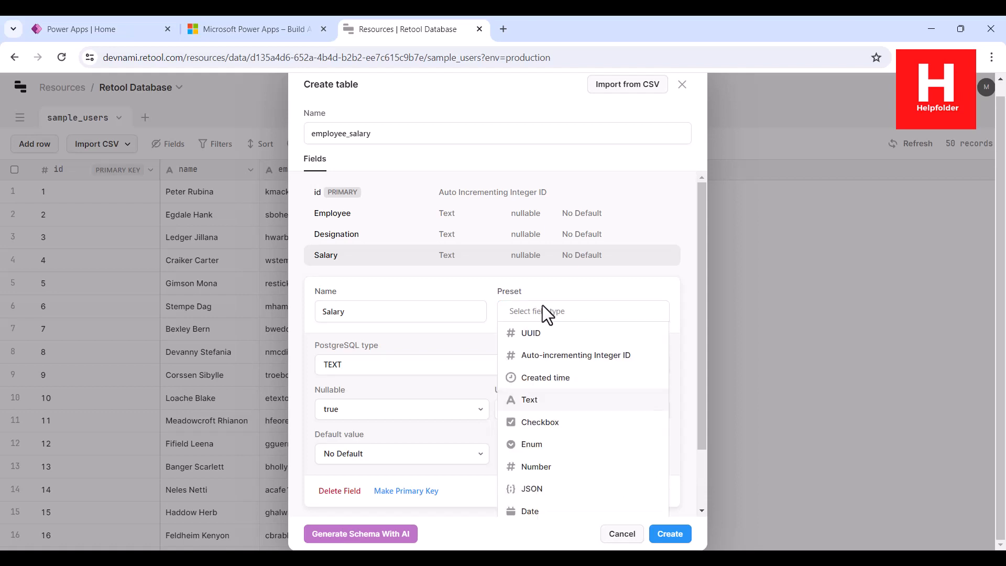
{"action": "left_click", "coordinate": [543, 466]}
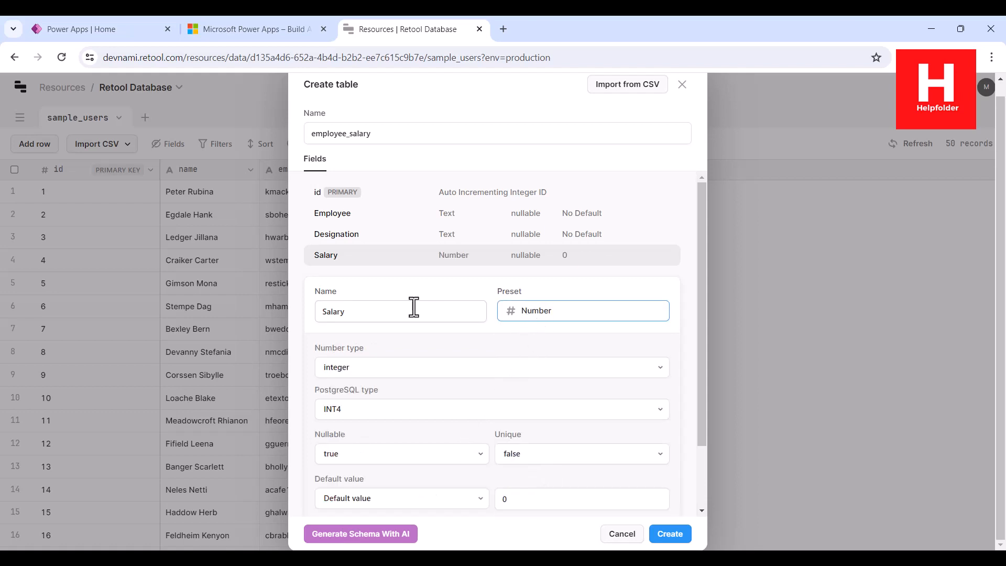
Set the Salary field's number type to decimal after trying the float type and checking its PostgreSQL type choices.
{"action": "left_click", "coordinate": [352, 373]}
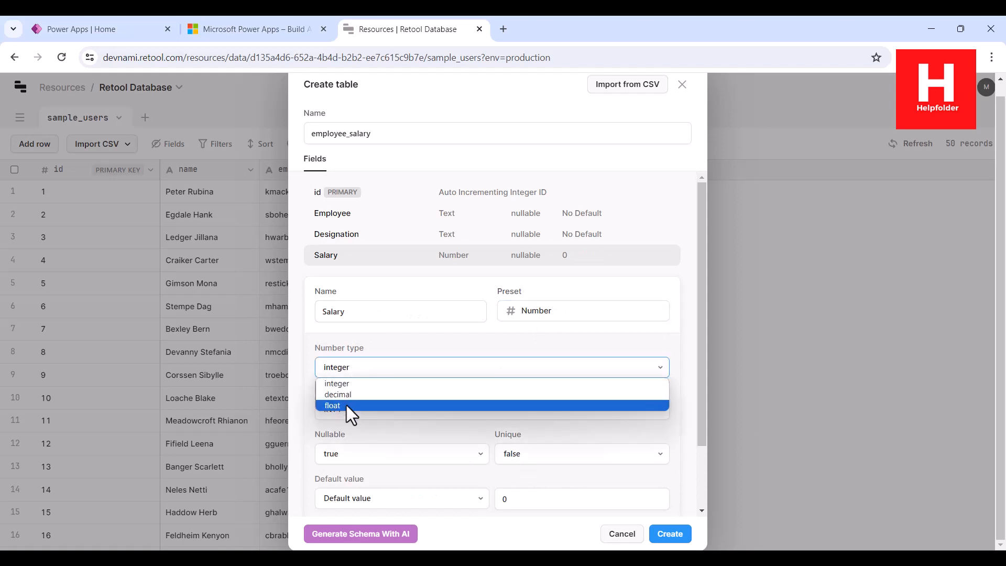
{"action": "left_click", "coordinate": [339, 396]}
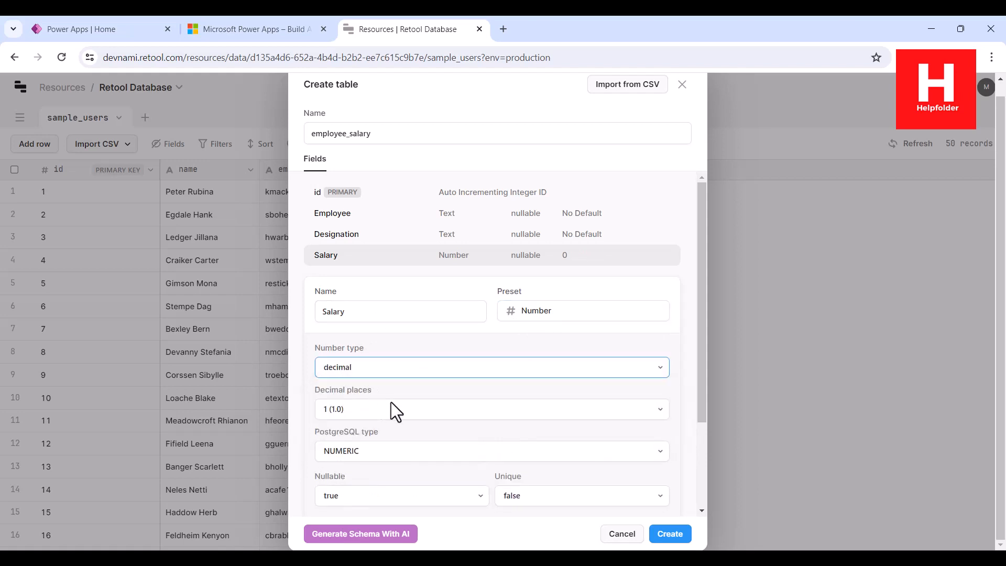
{"action": "left_click", "coordinate": [362, 372]}
{"action": "left_click", "coordinate": [354, 411]}
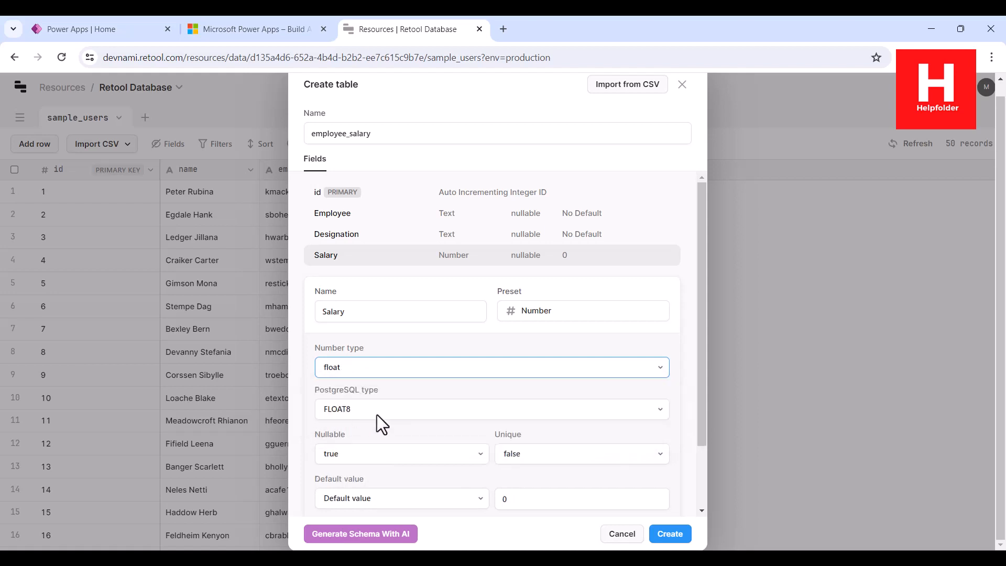
{"action": "left_click", "coordinate": [404, 415]}
{"action": "left_click", "coordinate": [404, 414]}
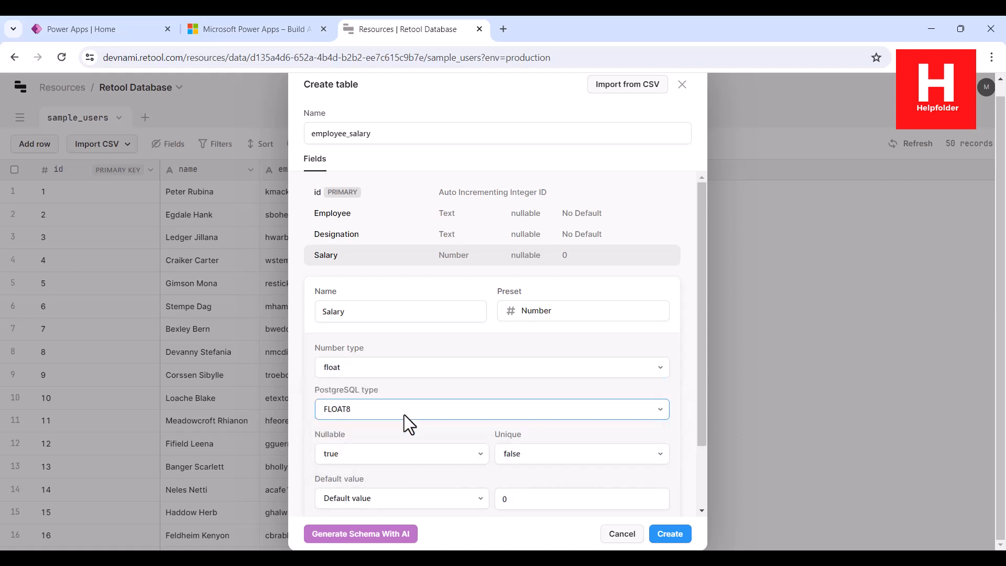
{"action": "left_click", "coordinate": [364, 366]}
{"action": "left_click", "coordinate": [362, 395]}
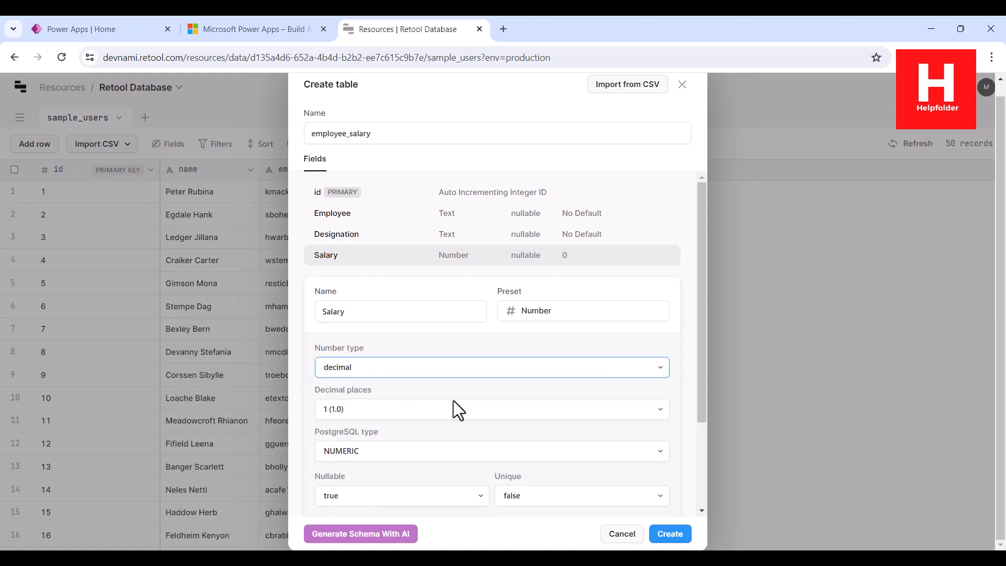
Add a field named AllowedLeaves with the Number preset to the new table.
{"action": "scroll", "coordinate": [547, 428], "scroll_direction": "down", "scroll_amount": 3}
{"action": "left_click", "coordinate": [486, 492]}
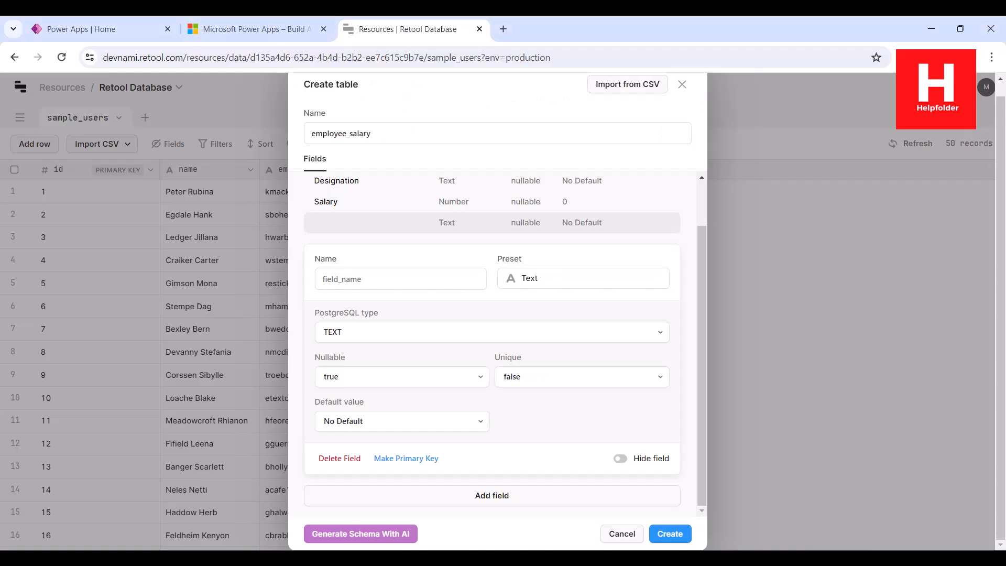
{"action": "left_click", "coordinate": [446, 286]}
{"action": "type", "text": "Al"}
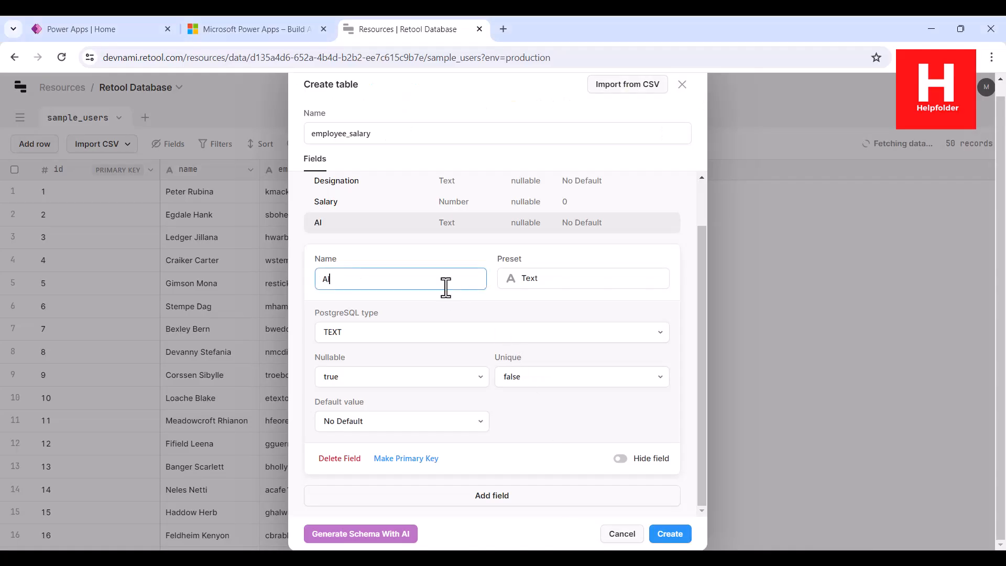
{"action": "type", "text": "lowedLeaves"}
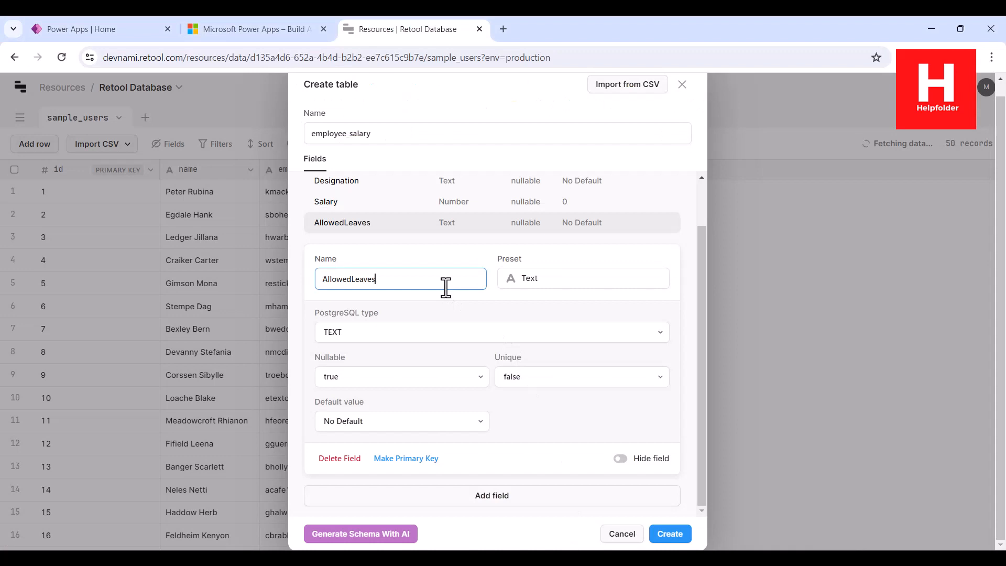
{"action": "left_click", "coordinate": [543, 278]}
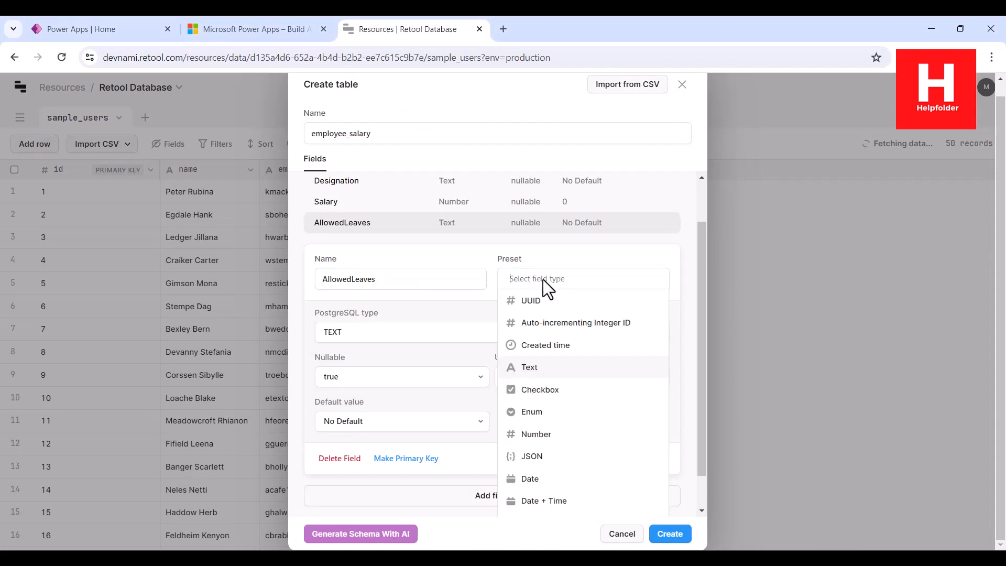
{"action": "left_click", "coordinate": [532, 433]}
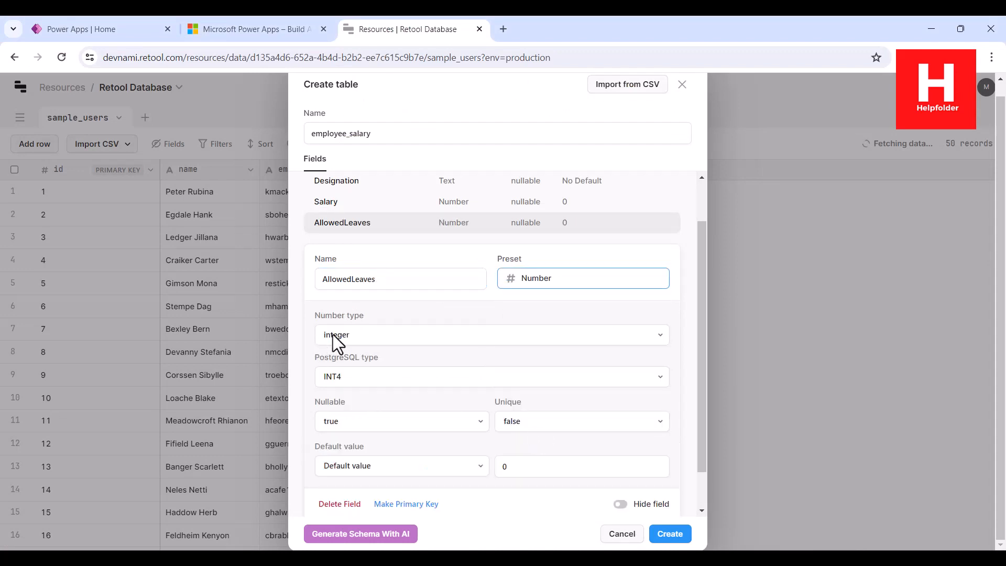
Add a field named LeavesTaken with the Number preset and the integer number type.
{"action": "scroll", "coordinate": [555, 471], "scroll_direction": "down", "scroll_amount": 2}
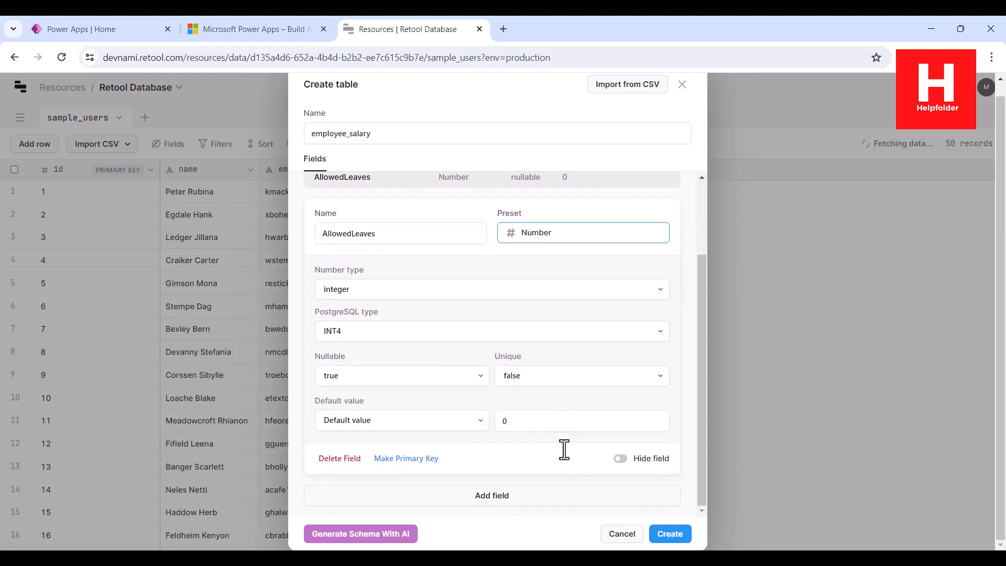
{"action": "left_click", "coordinate": [492, 501]}
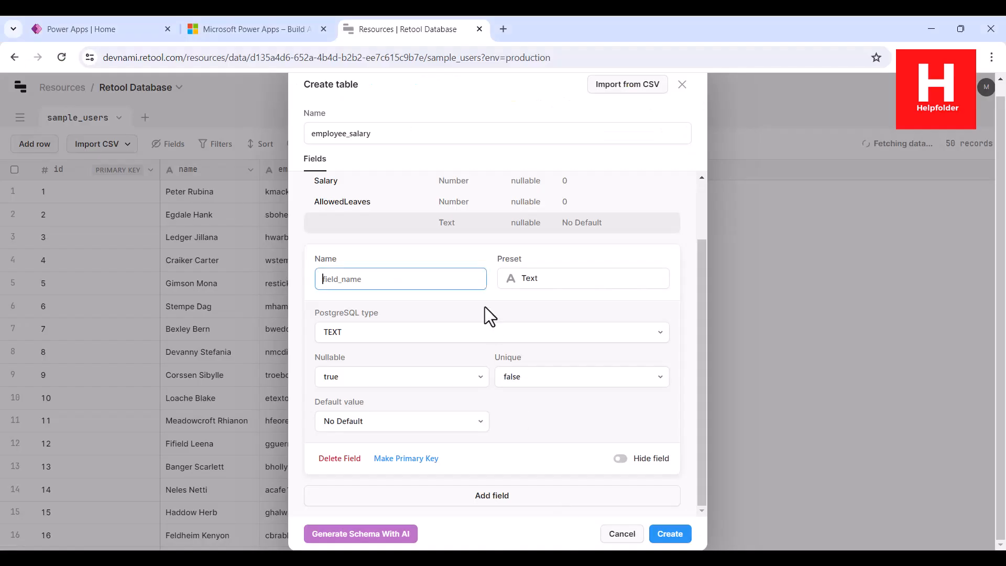
{"action": "type", "text": "LeavesTaken"}
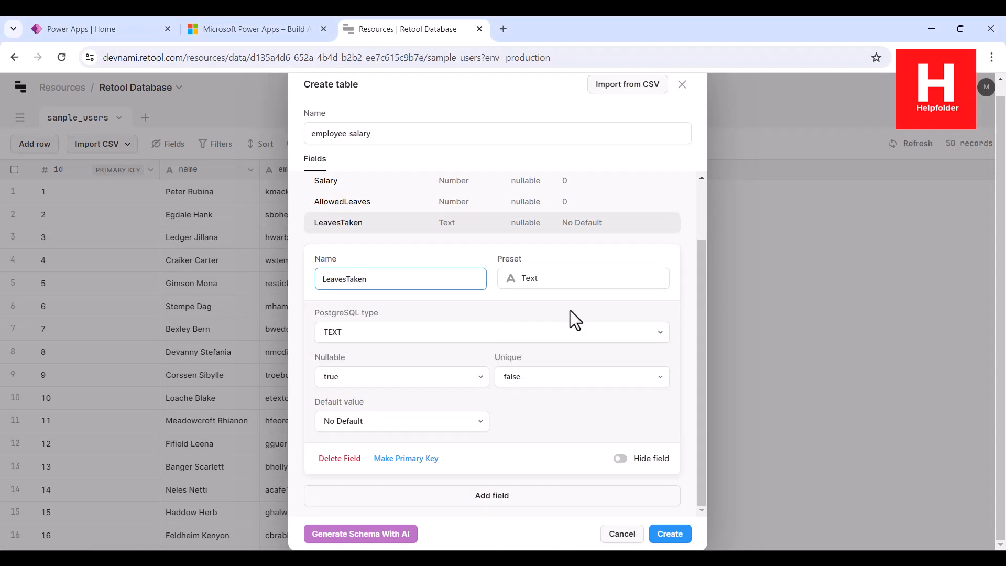
{"action": "left_click", "coordinate": [575, 280]}
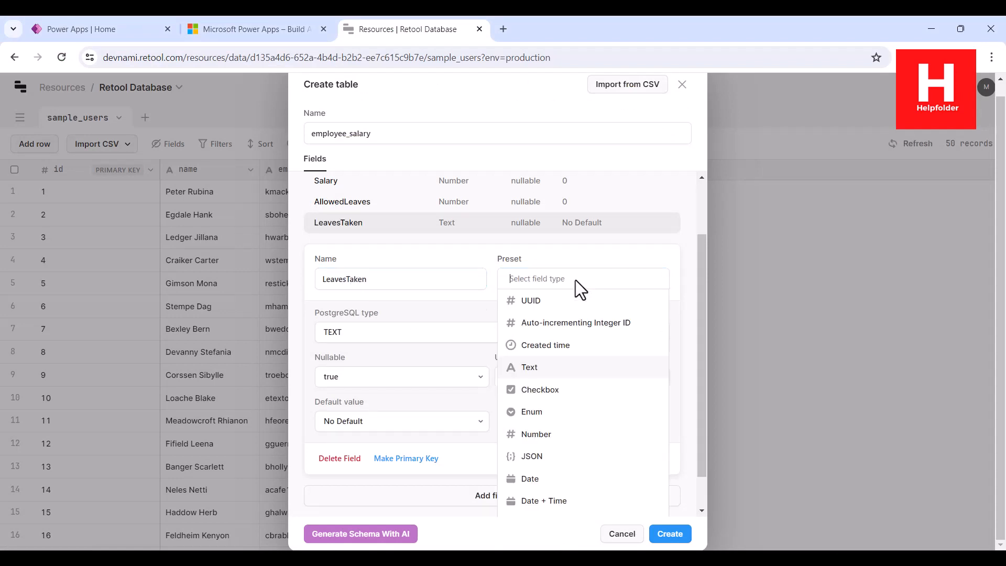
{"action": "left_click", "coordinate": [552, 431]}
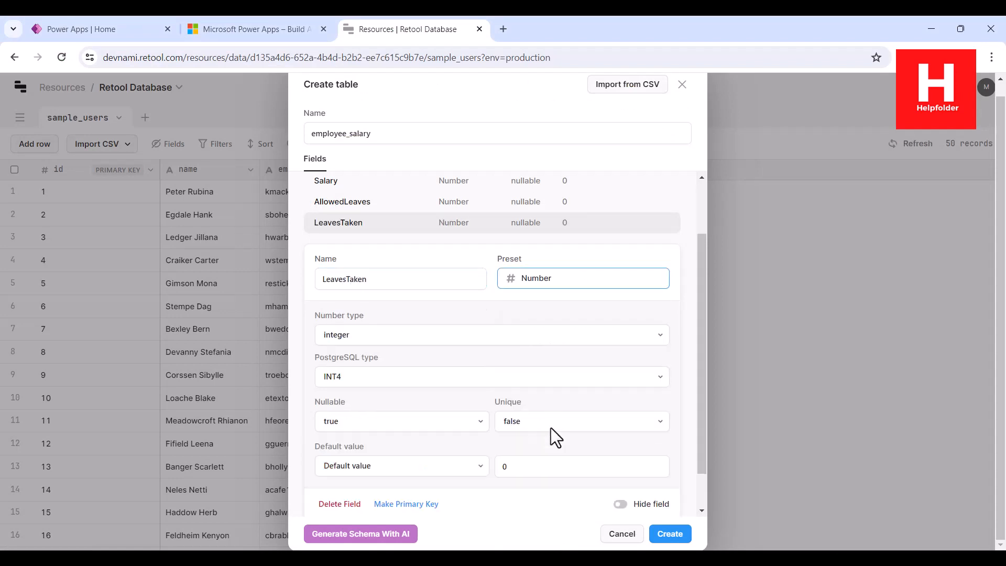
{"action": "left_click", "coordinate": [330, 334]}
{"action": "left_click", "coordinate": [337, 351]}
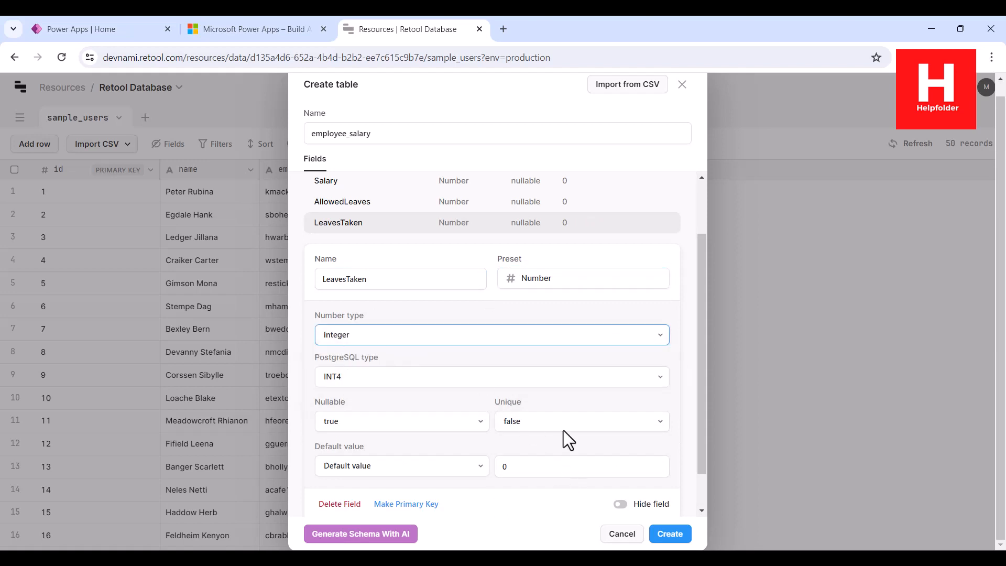
Add a field named WorkingDays with the Number preset, checking the CSV headings in Excel for the column name.
{"action": "scroll", "coordinate": [564, 430], "scroll_direction": "down", "scroll_amount": 2}
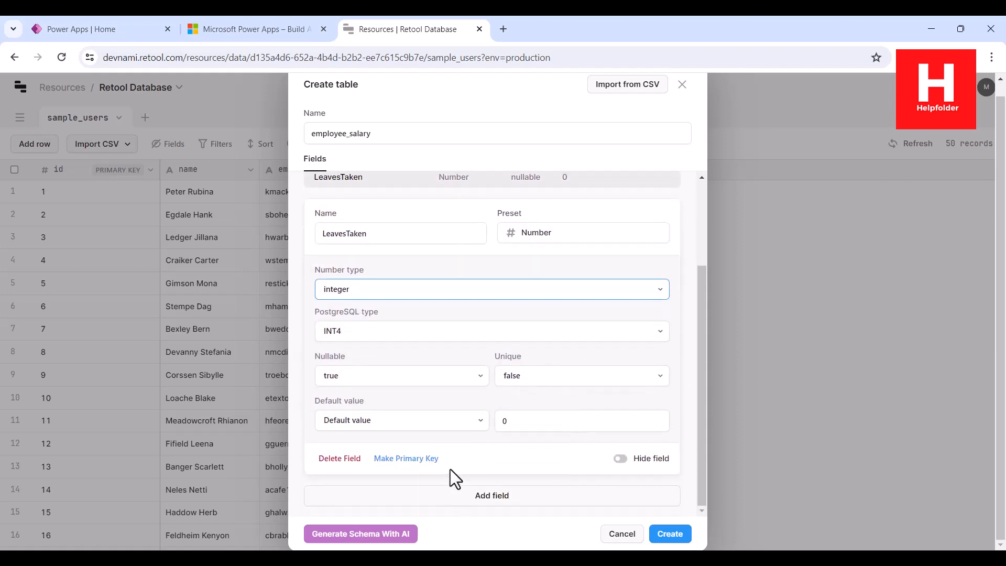
{"action": "left_click", "coordinate": [490, 496]}
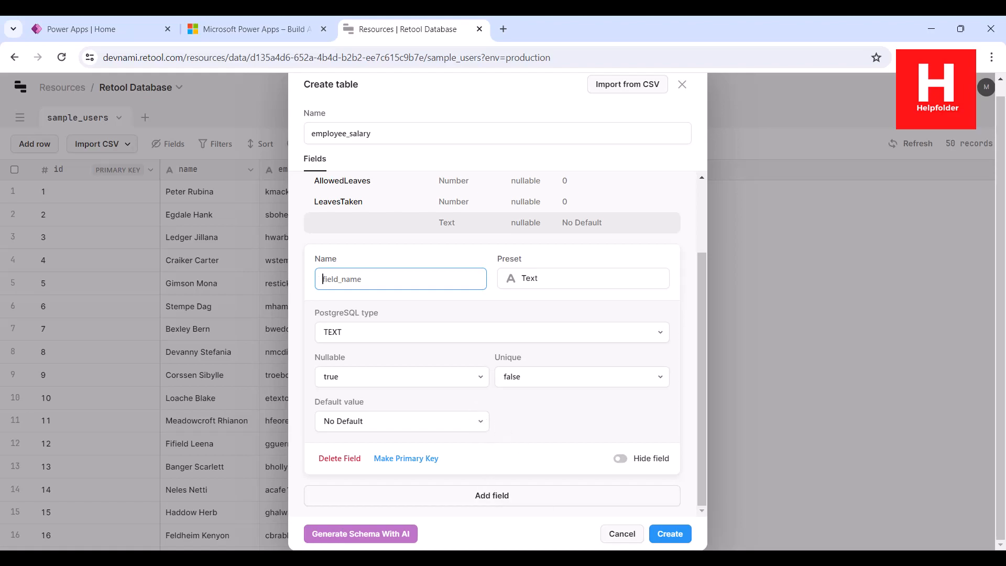
{"action": "key", "text": "alt+Tab"}
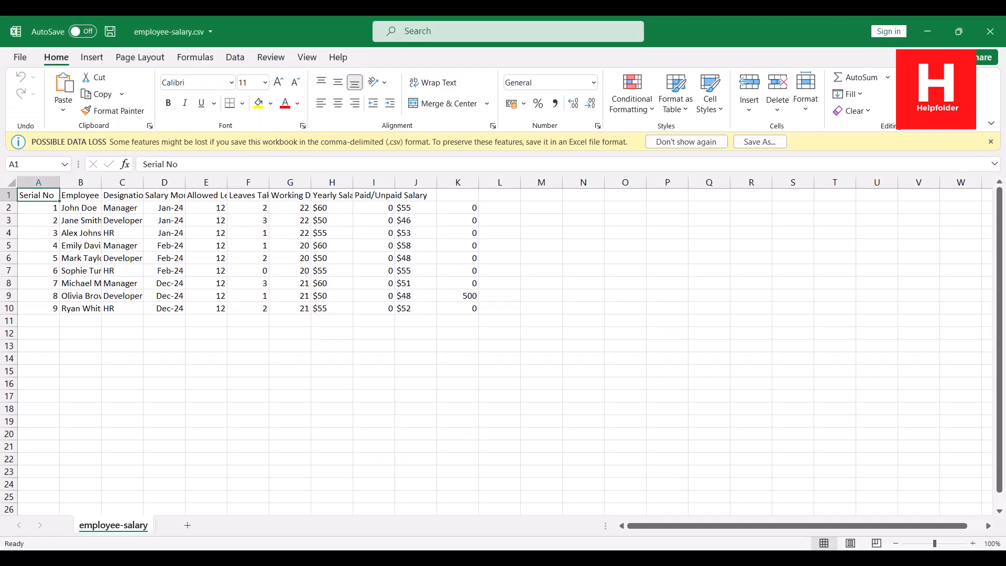
{"action": "key", "text": "alt+Tab"}
{"action": "type", "text": "wORK"}
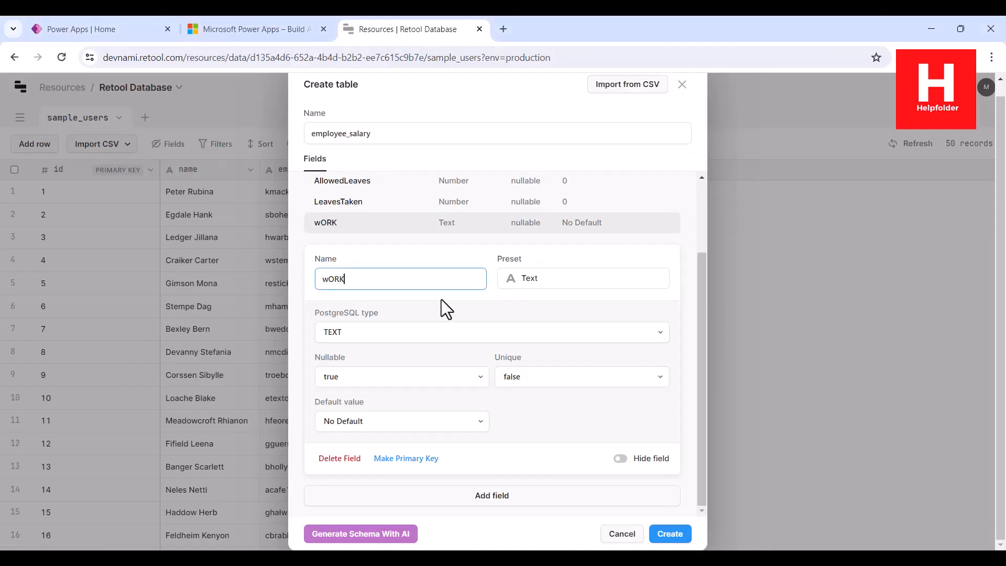
{"action": "key", "text": "BackSpace"}
{"action": "key", "text": "BackSpace"}
{"action": "key", "text": "BackSpace"}
{"action": "key", "text": "BackSpace"}
{"action": "type", "text": "WorkingDays"}
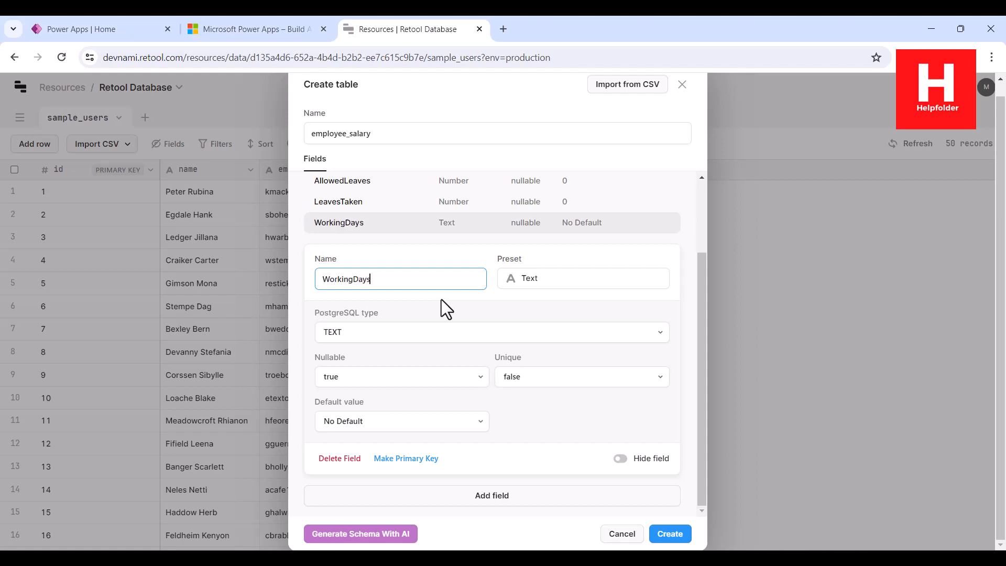
{"action": "left_click", "coordinate": [530, 283]}
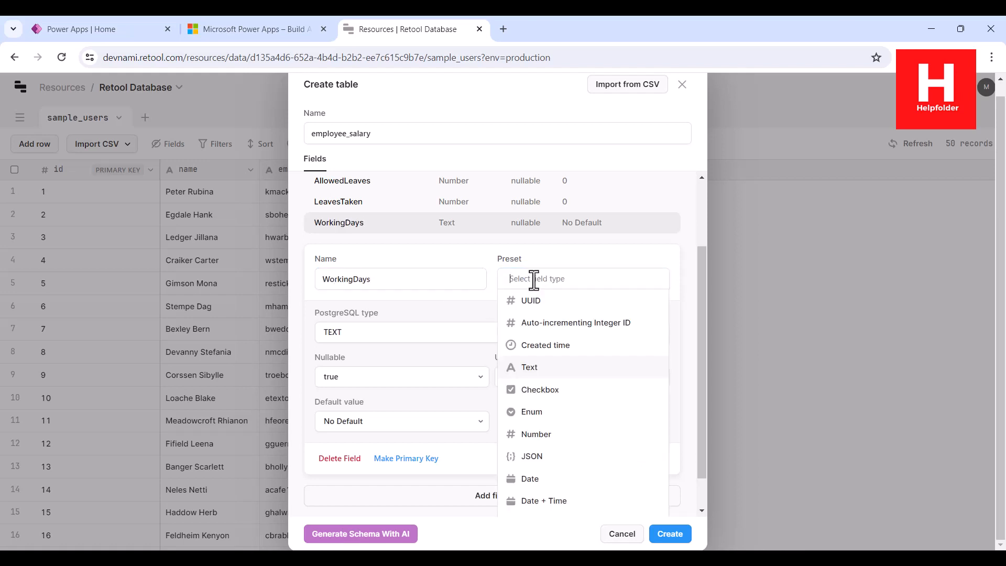
{"action": "left_click", "coordinate": [533, 435]}
Add a field named SalaryAnum with the Number preset and the decimal number type.
{"action": "scroll", "coordinate": [573, 461], "scroll_direction": "down", "scroll_amount": 1}
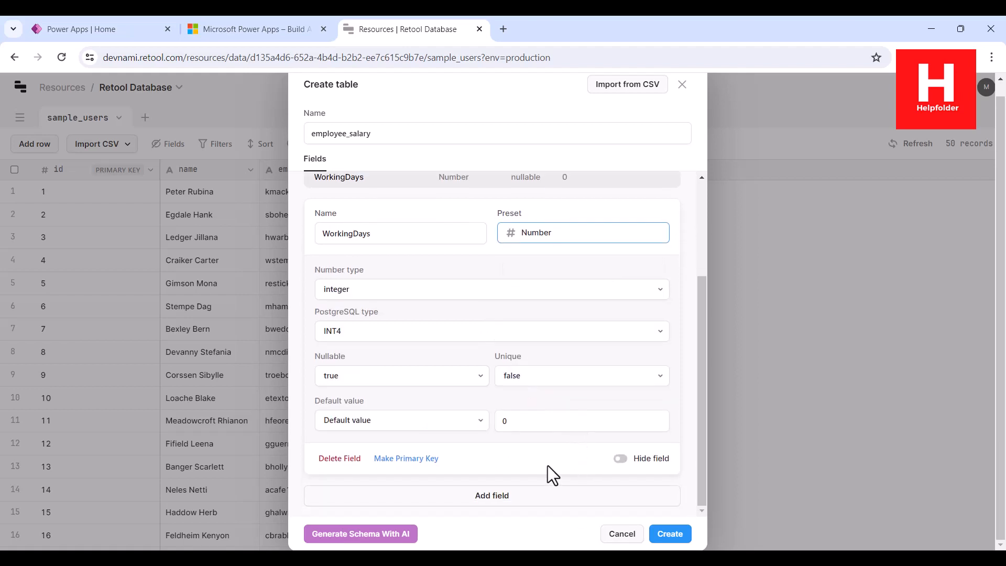
{"action": "left_click", "coordinate": [498, 497]}
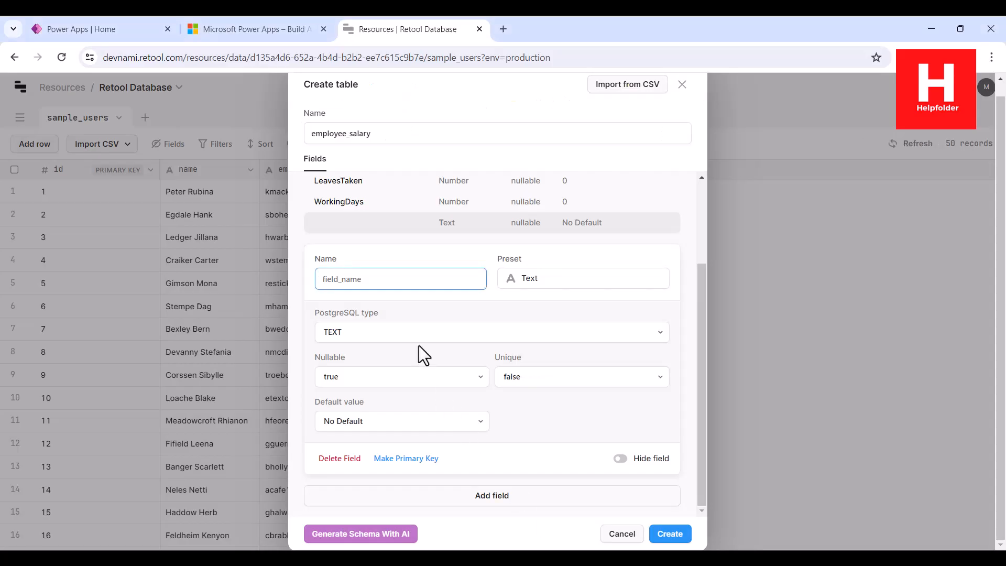
{"action": "type", "text": "SalaryAnum"}
{"action": "left_click", "coordinate": [556, 278]}
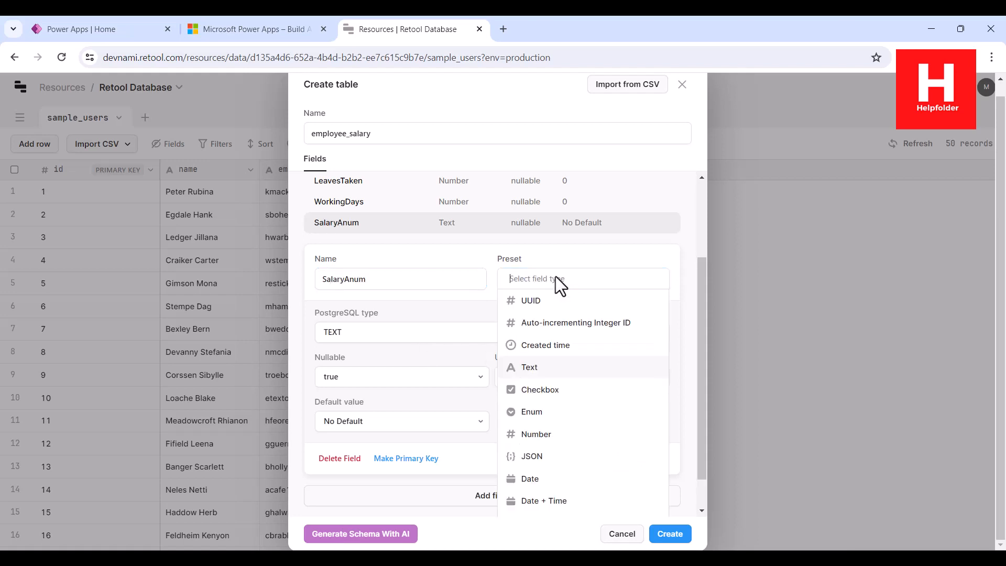
{"action": "left_click", "coordinate": [530, 434]}
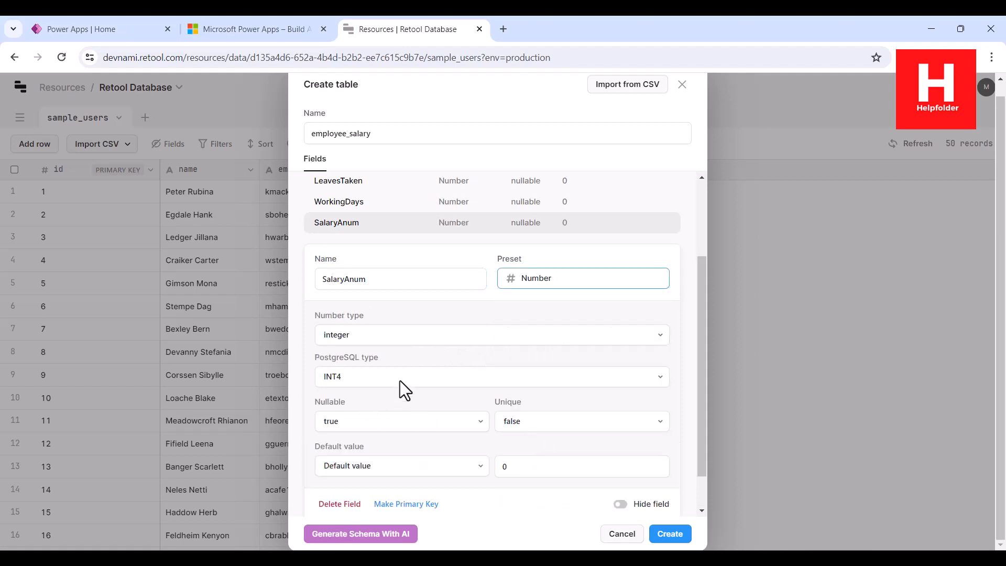
{"action": "left_click", "coordinate": [366, 334]}
{"action": "left_click", "coordinate": [352, 363]}
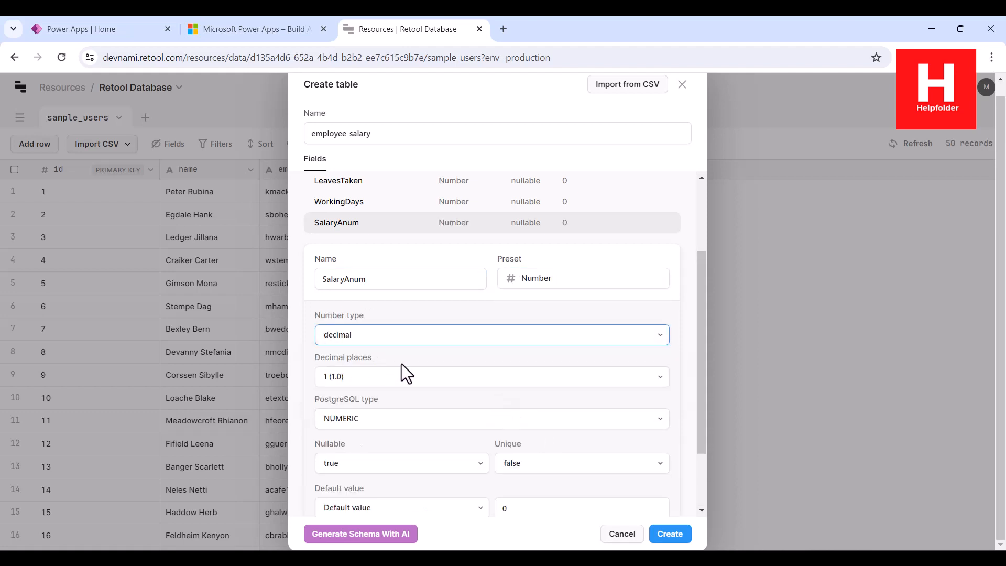
Add another blank field to the table, and widen the Paid/Unpaid Salary column in Excel to fit its heading.
{"action": "scroll", "coordinate": [665, 480], "scroll_direction": "down", "scroll_amount": 3}
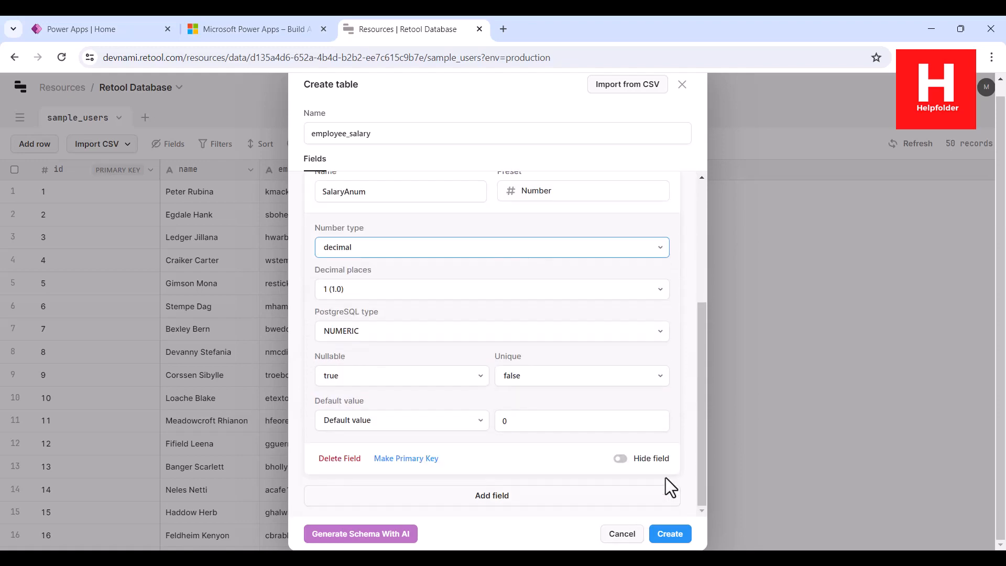
{"action": "left_click", "coordinate": [506, 498]}
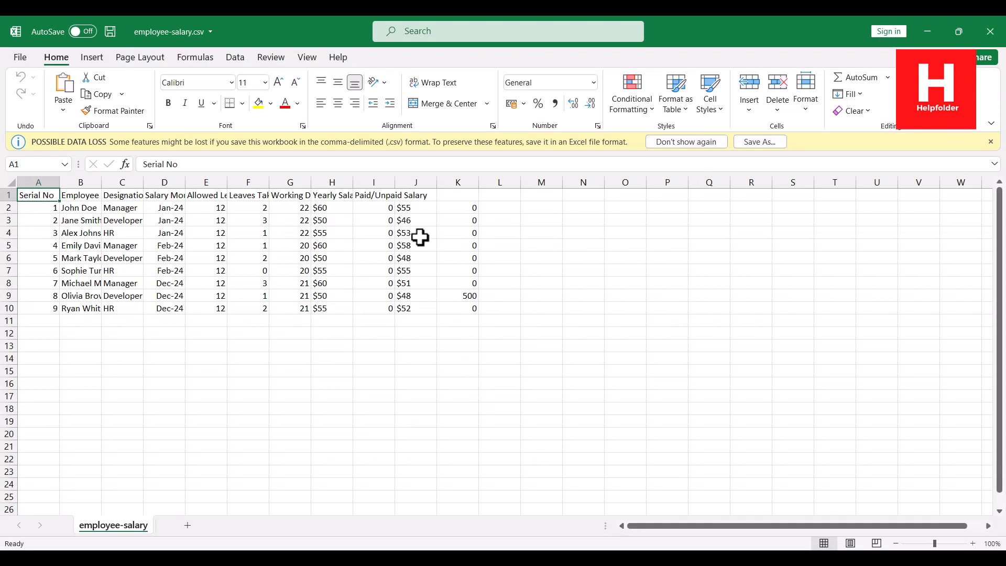
{"action": "left_click", "coordinate": [414, 210]}
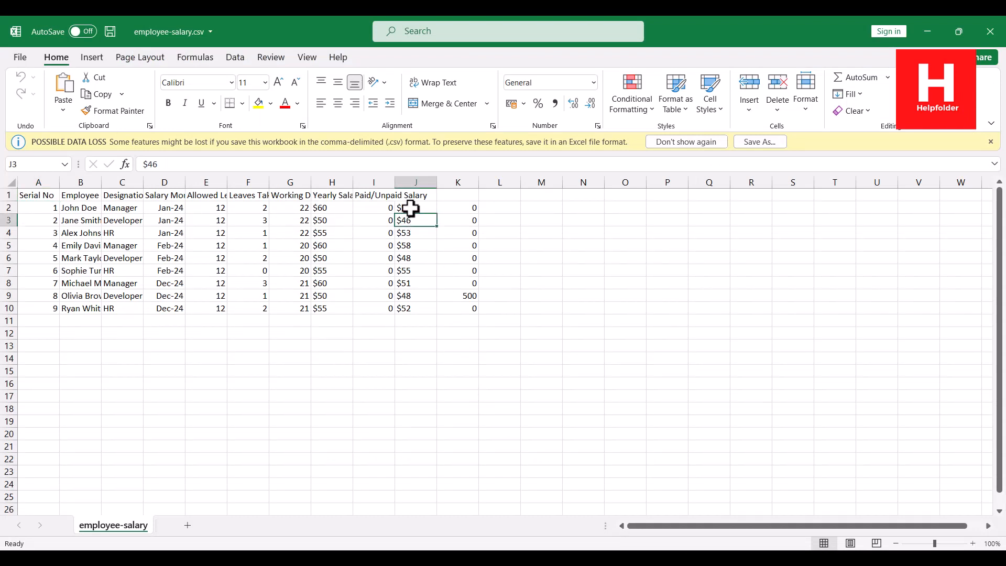
{"action": "left_click", "coordinate": [382, 196]}
{"action": "double_click", "coordinate": [398, 182]}
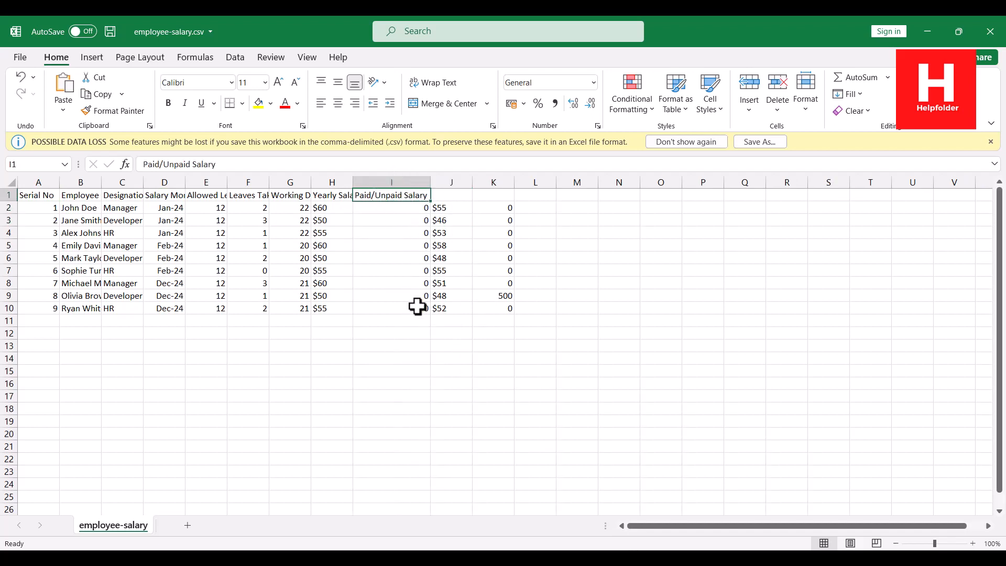
Move the dollar salary values from J2:J10 into I2:I10 of the CSV, replacing the zeros under Paid/Unpaid Salary.
{"action": "left_click", "coordinate": [461, 197]}
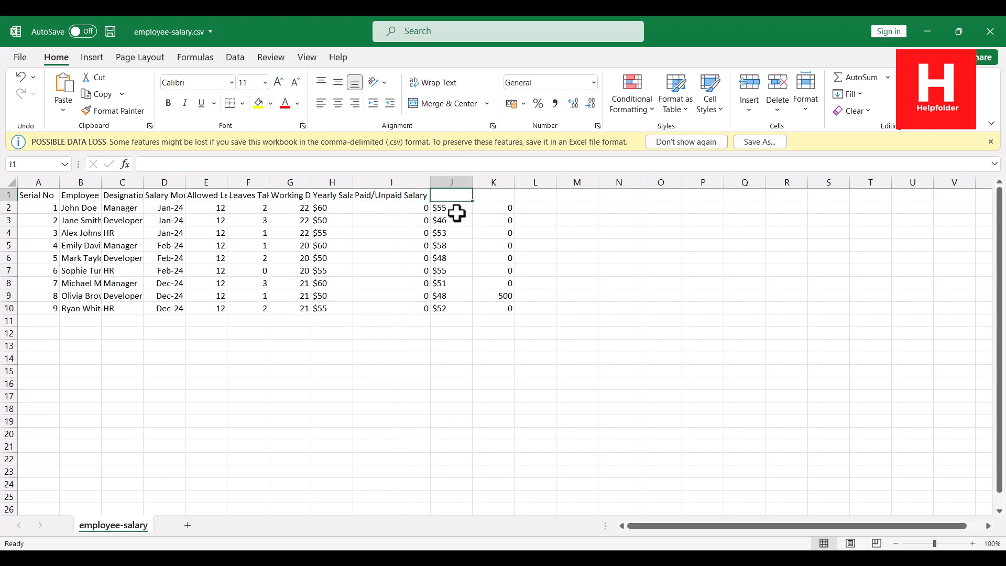
{"action": "left_click", "coordinate": [443, 209]}
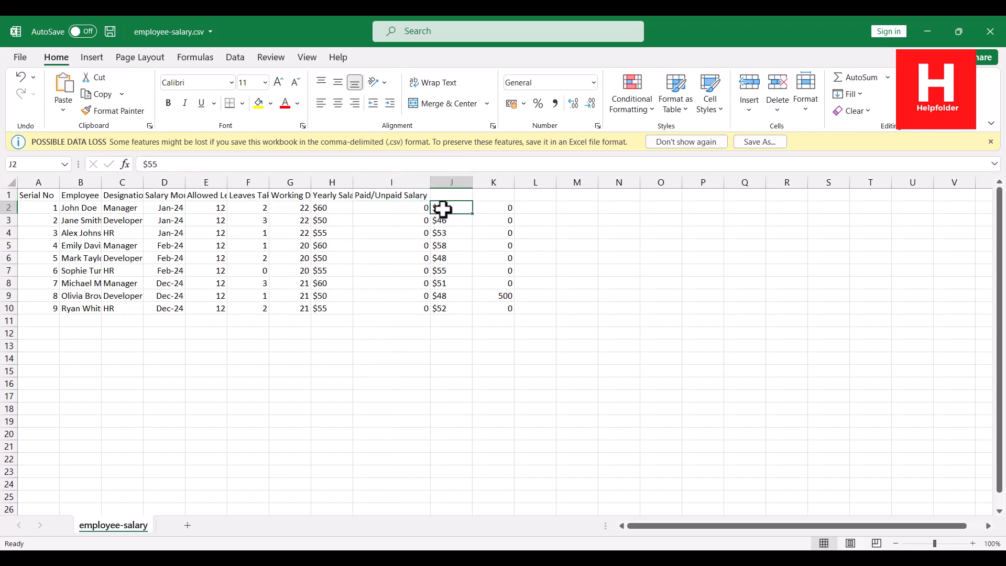
{"action": "left_click_drag", "start_coordinate": [442, 209], "coordinate": [439, 308]}
{"action": "key", "text": "ctrl+c"}
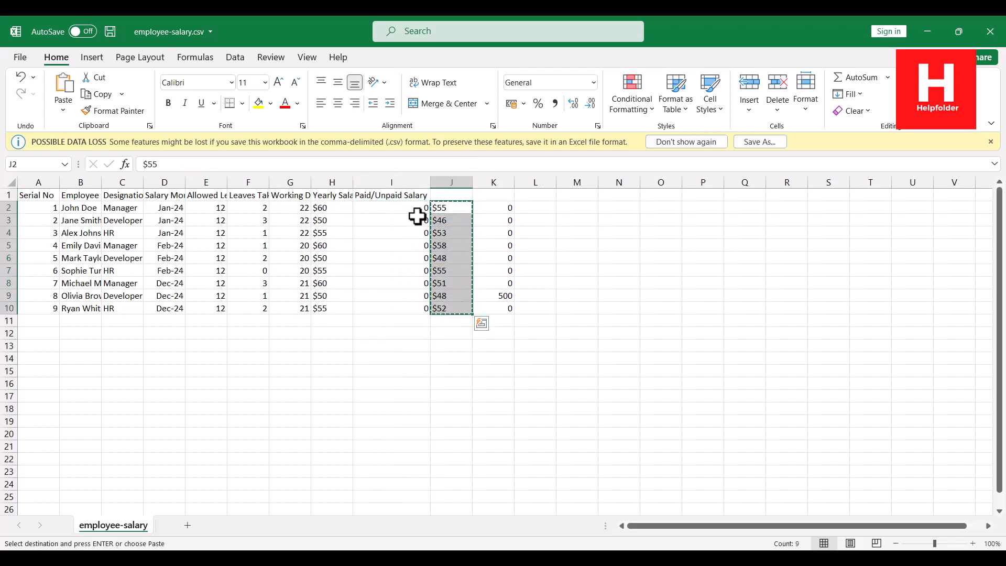
{"action": "left_click_drag", "start_coordinate": [414, 209], "coordinate": [420, 309]}
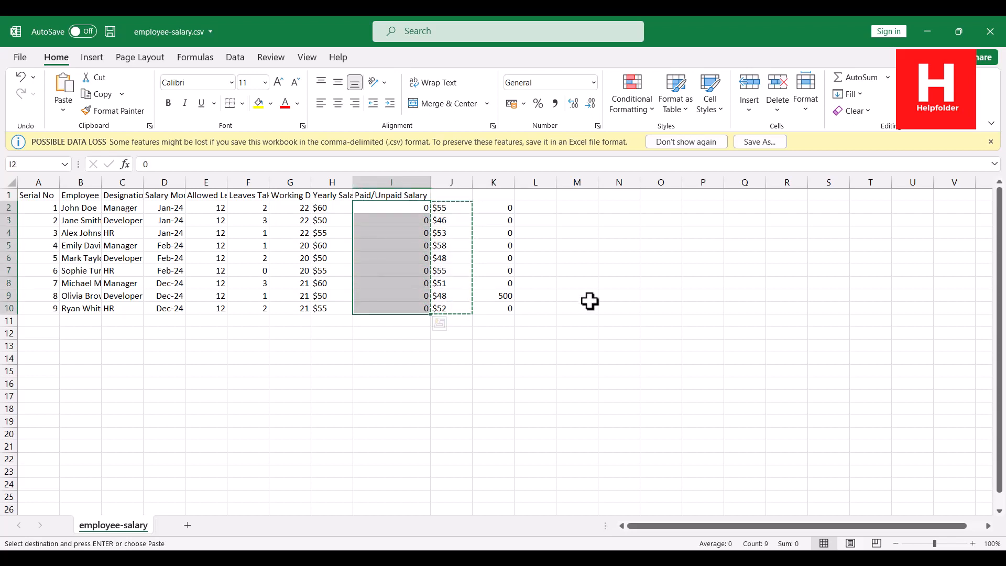
{"action": "key", "text": "Return"}
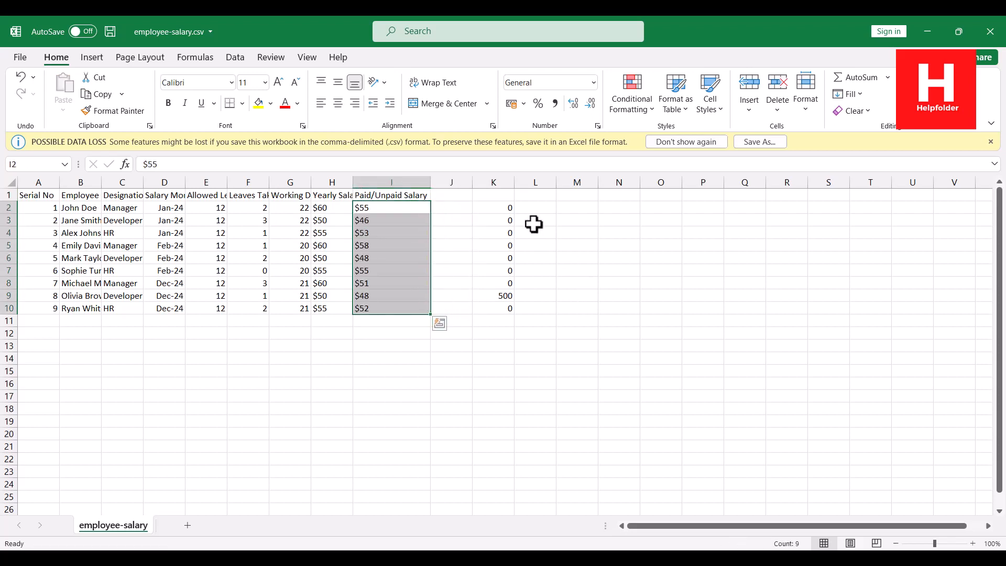
{"action": "left_click", "coordinate": [456, 206]}
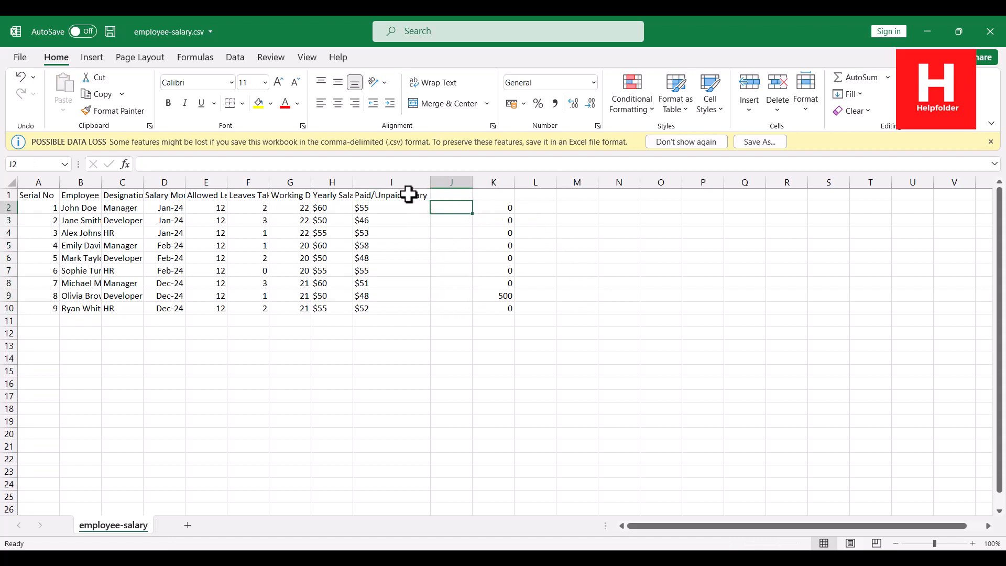
Split the Paid/Unpaid Salary heading so that I1 reads Paid and J1 reads Unpaid Salary.
{"action": "left_click", "coordinate": [387, 194]}
{"action": "double_click", "coordinate": [378, 197]}
{"action": "left_click_drag", "start_coordinate": [378, 197], "coordinate": [434, 197]}
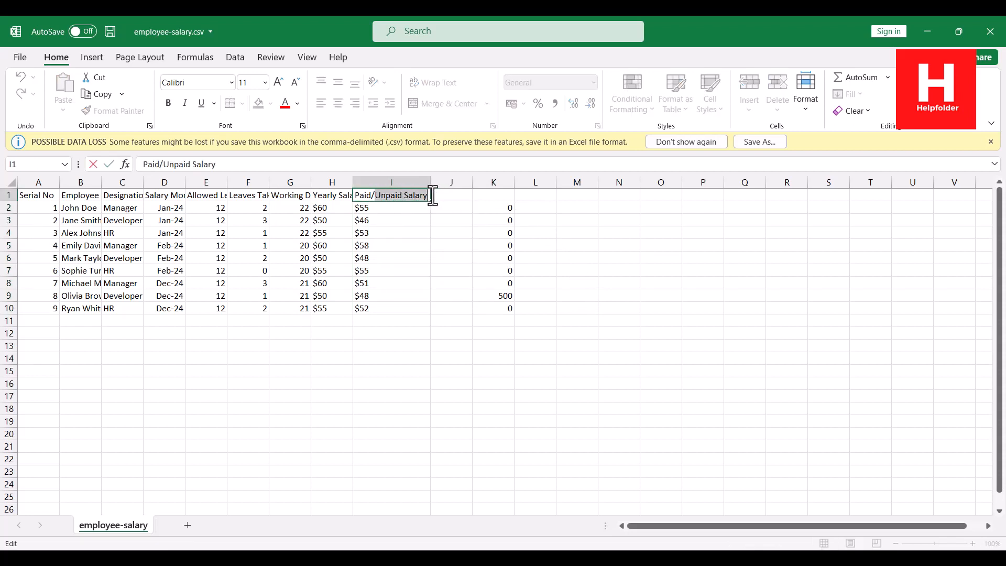
{"action": "key", "text": "BackSpace"}
{"action": "left_click", "coordinate": [497, 199]}
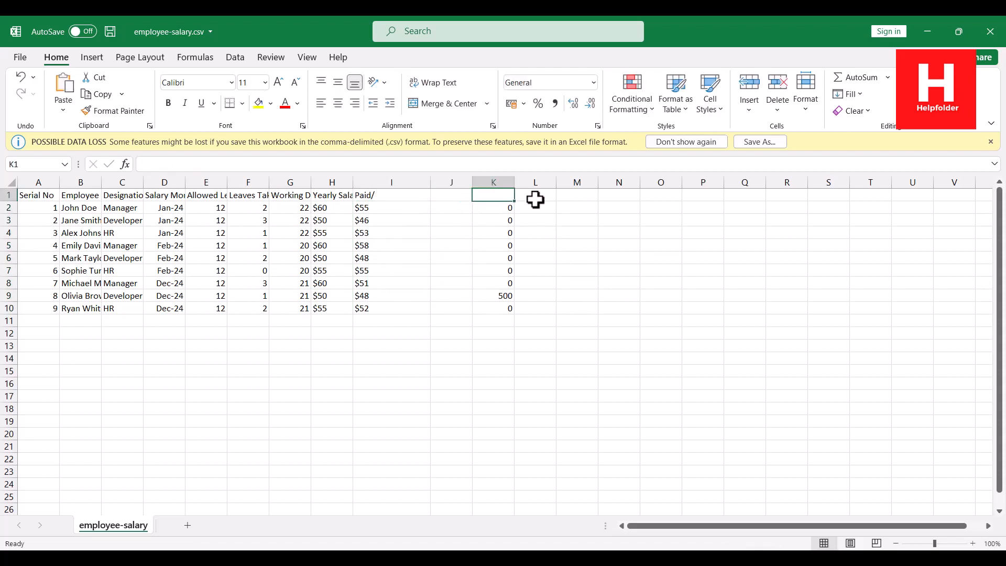
{"action": "left_click", "coordinate": [460, 197]}
{"action": "key", "text": "ctrl+v"}
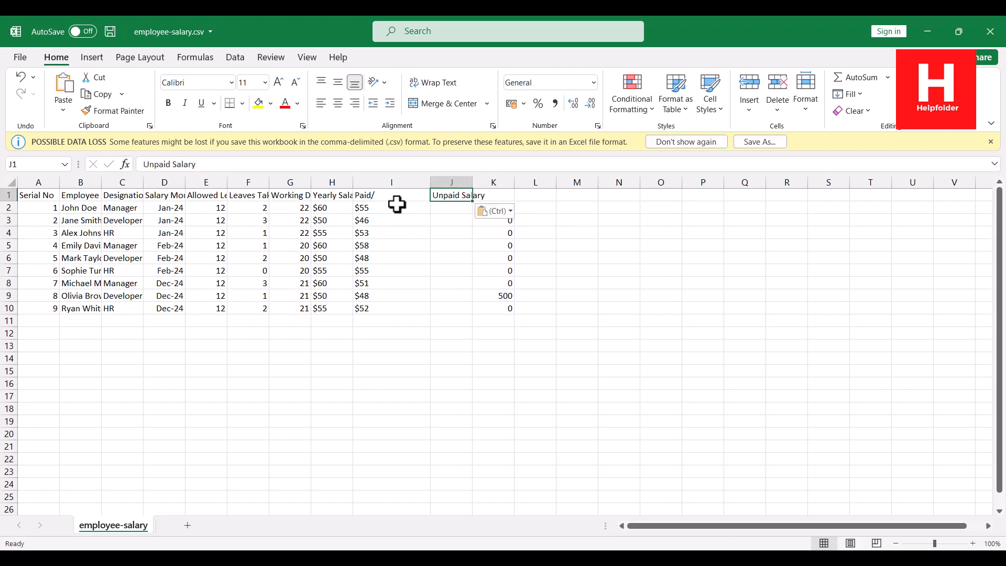
{"action": "left_click", "coordinate": [388, 195]}
{"action": "key", "text": "F2"}
{"action": "key", "text": "BackSpace"}
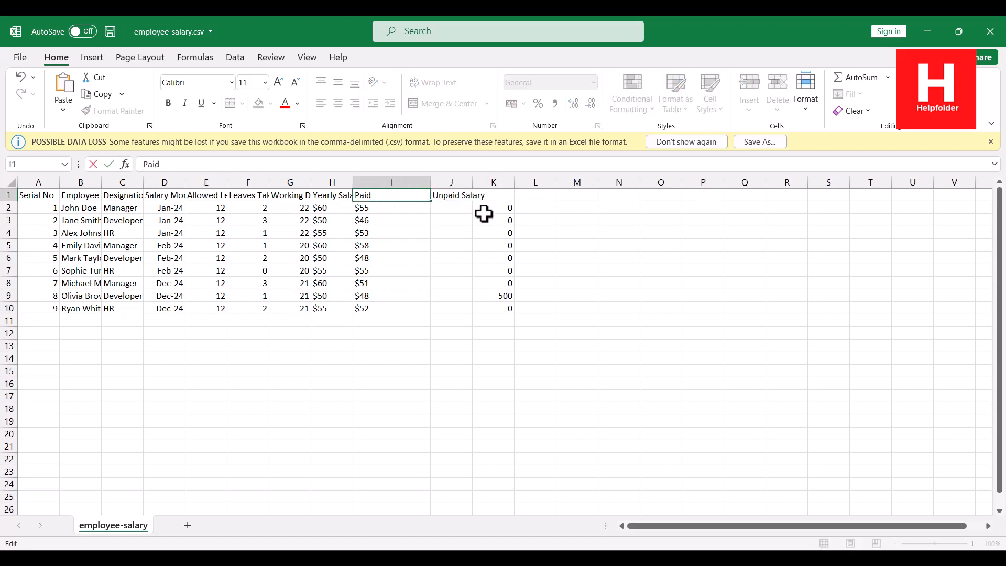
Move the values from K2:K10 into J2:J10 under Unpaid Salary, and save the CSV.
{"action": "left_click", "coordinate": [505, 209]}
{"action": "left_click_drag", "start_coordinate": [512, 206], "coordinate": [505, 308]}
{"action": "key", "text": "ctrl+c"}
{"action": "left_click_drag", "start_coordinate": [446, 214], "coordinate": [448, 314]}
{"action": "key", "text": "ctrl+v"}
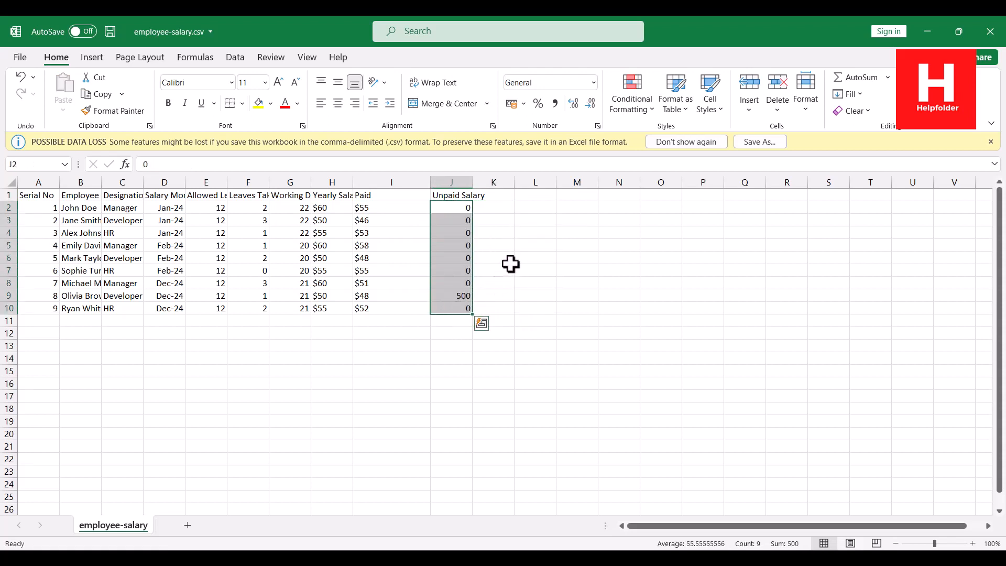
{"action": "left_click", "coordinate": [510, 246]}
{"action": "key", "text": "ctrl+s"}
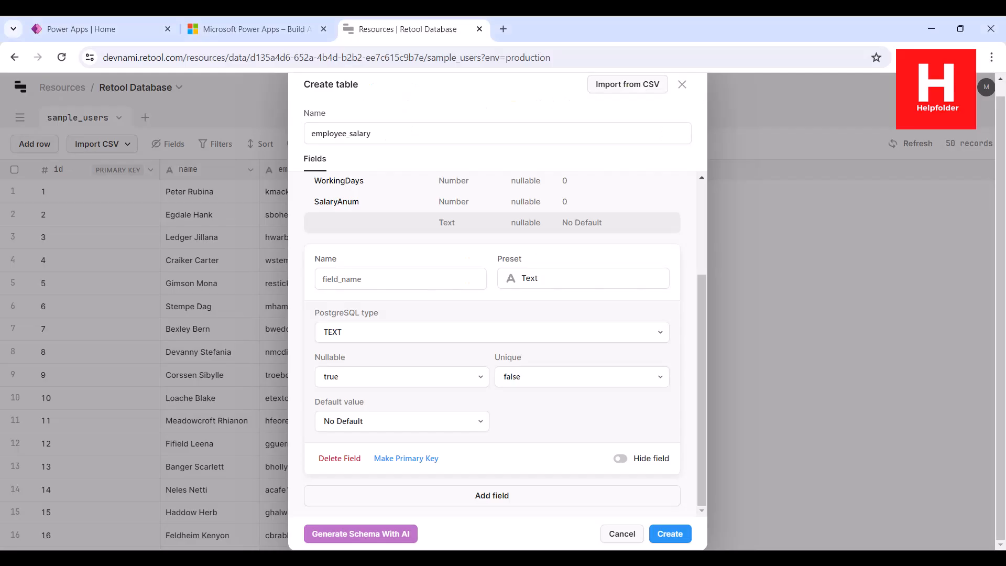
Switch to Retool Database and set up the blank field as PaidSalary with the Number preset.
{"action": "left_click", "coordinate": [361, 287]}
{"action": "type", "text": "Pa"}
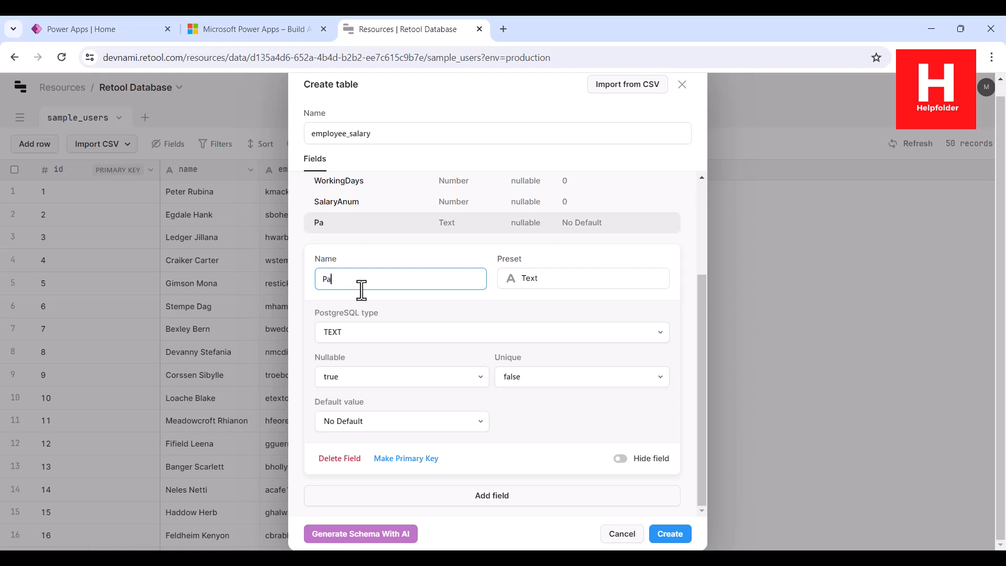
{"action": "type", "text": "idSalary"}
{"action": "left_click", "coordinate": [520, 280]}
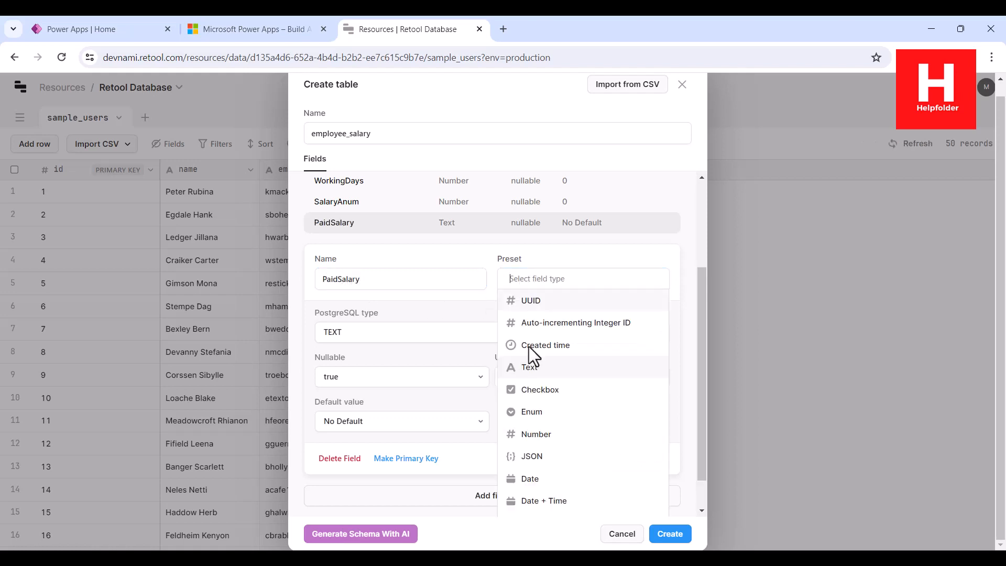
{"action": "left_click", "coordinate": [541, 433]}
{"action": "scroll", "coordinate": [541, 432], "scroll_direction": "down", "scroll_amount": 1}
Add a field named UnpaidSalary with the Number preset, and create the employee_salary table.
{"action": "left_click", "coordinate": [492, 495]}
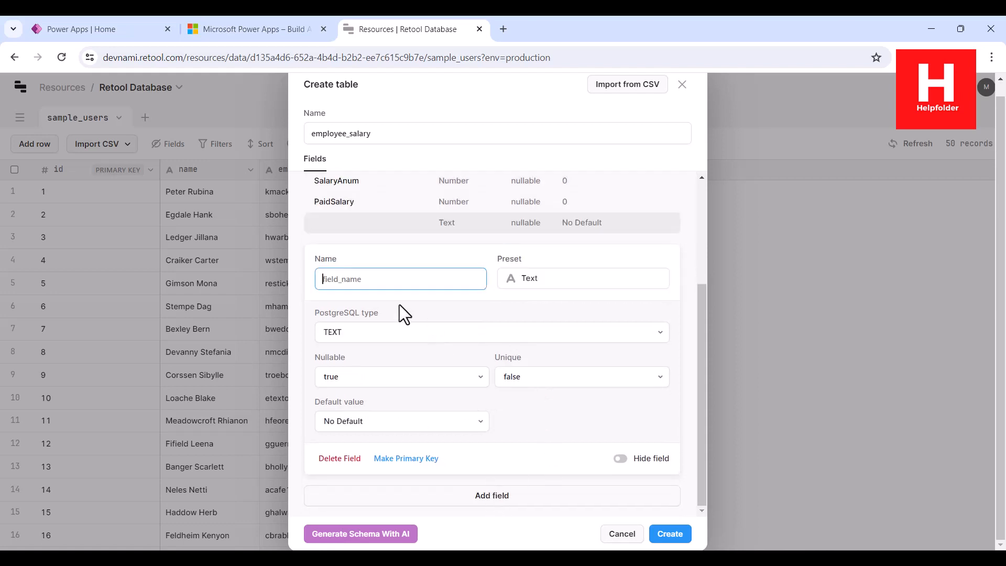
{"action": "type", "text": "UnpaidSalary"}
{"action": "left_click", "coordinate": [546, 281]}
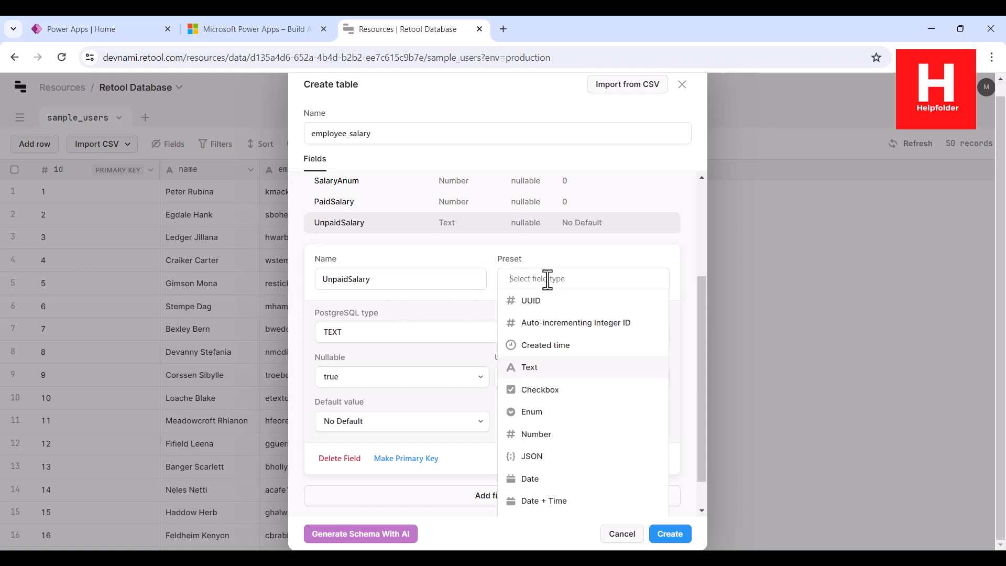
{"action": "left_click", "coordinate": [545, 434]}
{"action": "scroll", "coordinate": [544, 426], "scroll_direction": "down", "scroll_amount": 1}
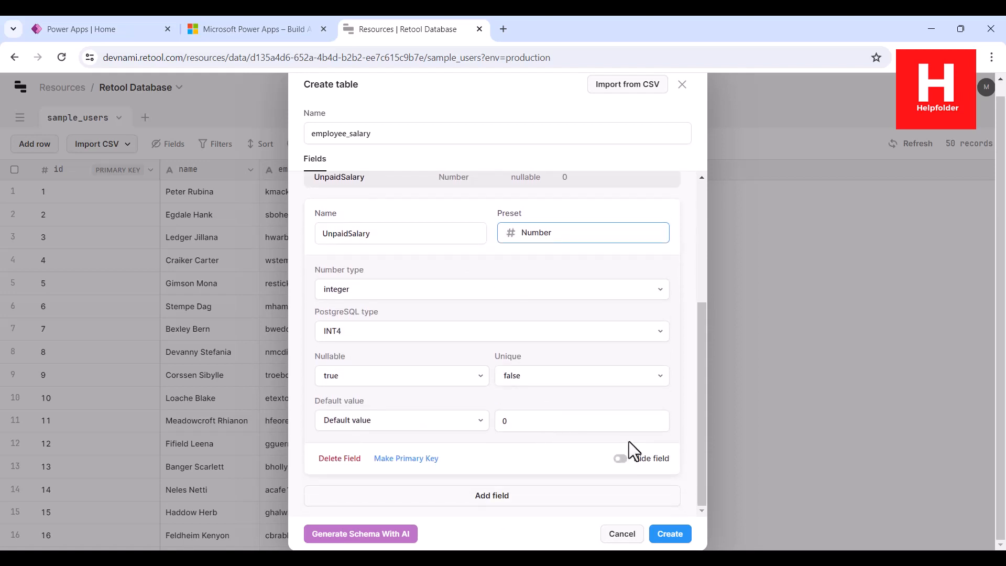
{"action": "left_click", "coordinate": [675, 539]}
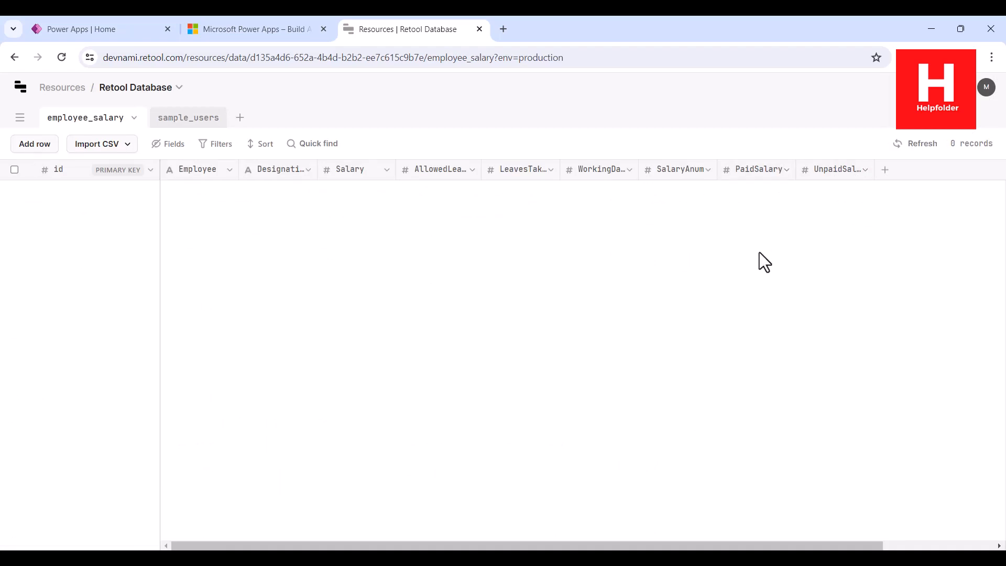
Start a CSV import into the current employee_salary table using employee-salary.csv from the Desktop.
{"action": "left_click", "coordinate": [125, 144]}
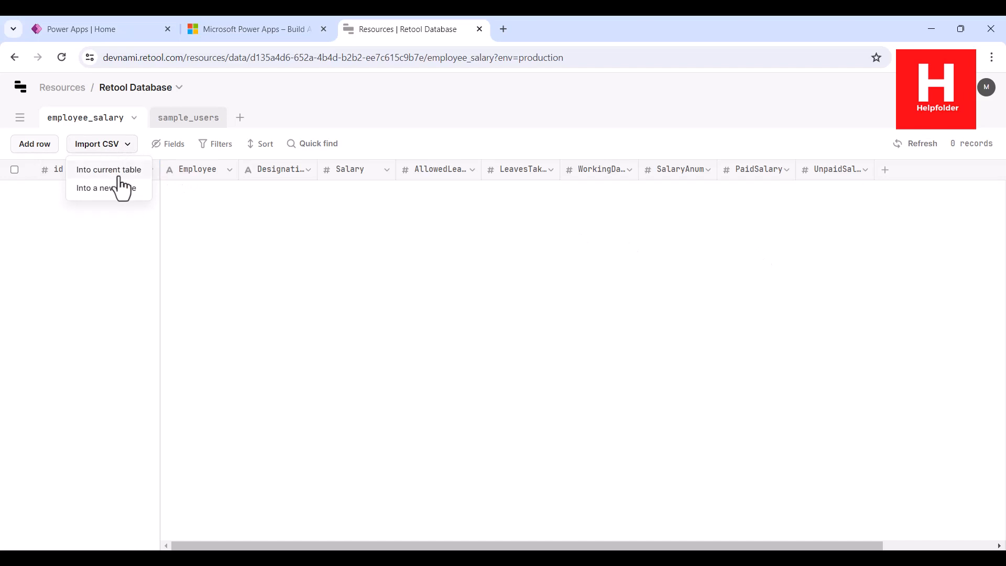
{"action": "left_click", "coordinate": [116, 172]}
{"action": "left_click", "coordinate": [434, 262]}
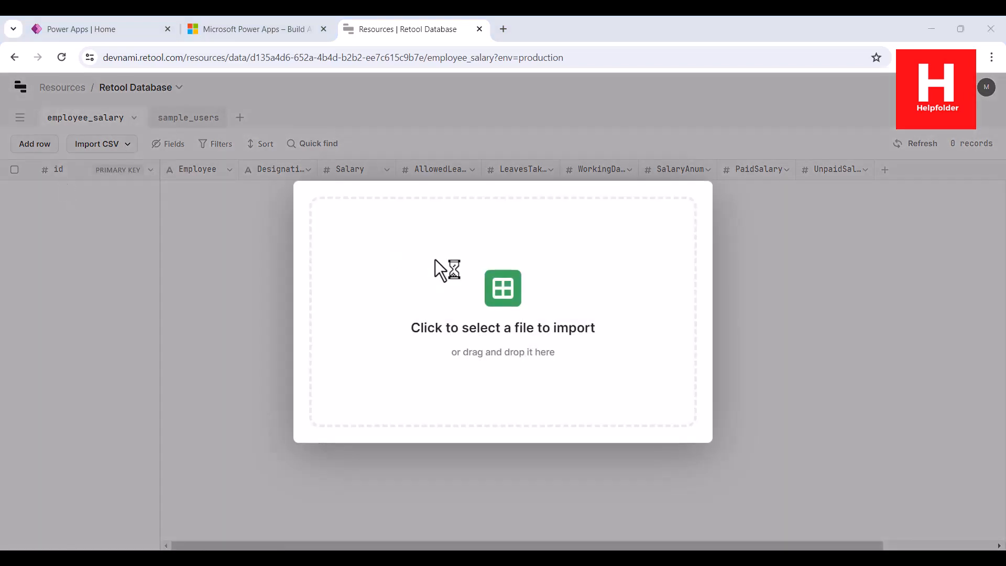
{"action": "left_click", "coordinate": [310, 270]}
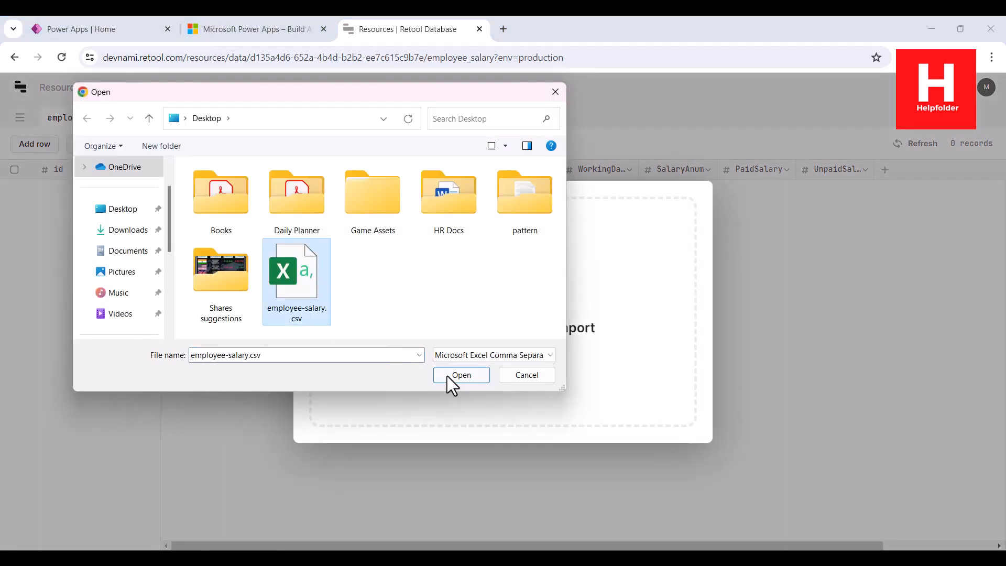
{"action": "left_click", "coordinate": [461, 375]}
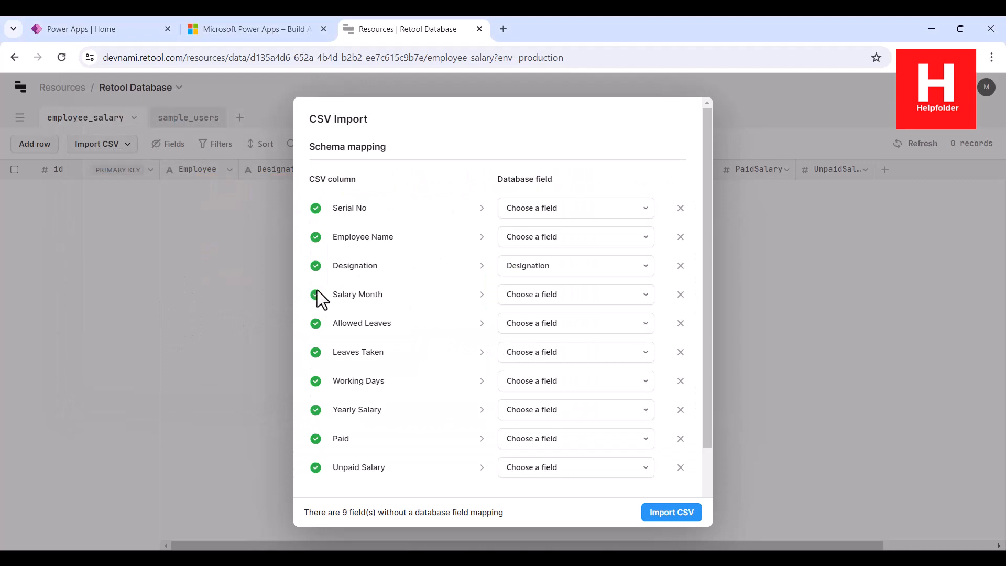
Map Serial No to id (Primary Key), Employee Name to Employee, Designation to Designation and Salary Month to Salary.
{"action": "left_click", "coordinate": [525, 209]}
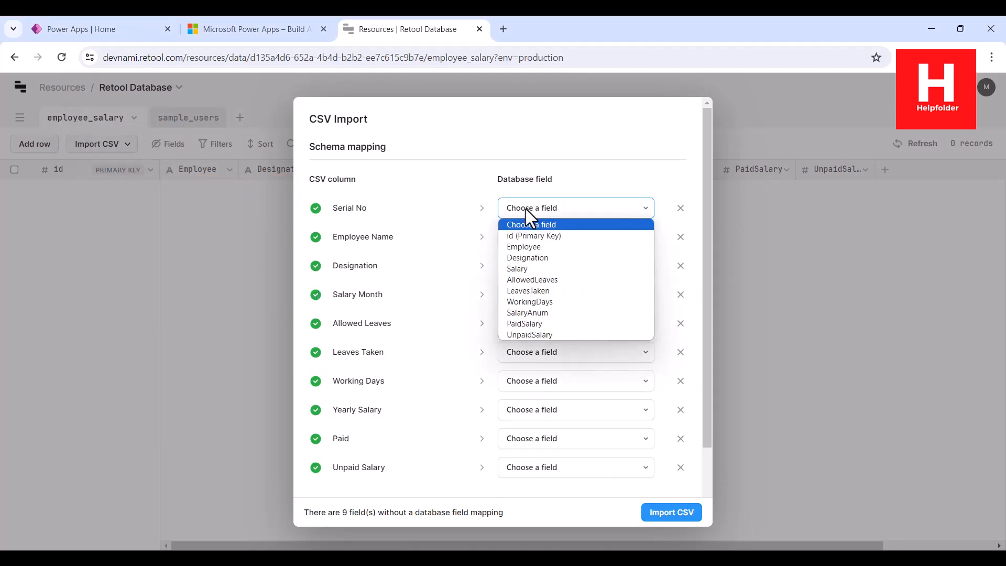
{"action": "left_click", "coordinate": [528, 234]}
{"action": "left_click", "coordinate": [529, 236]}
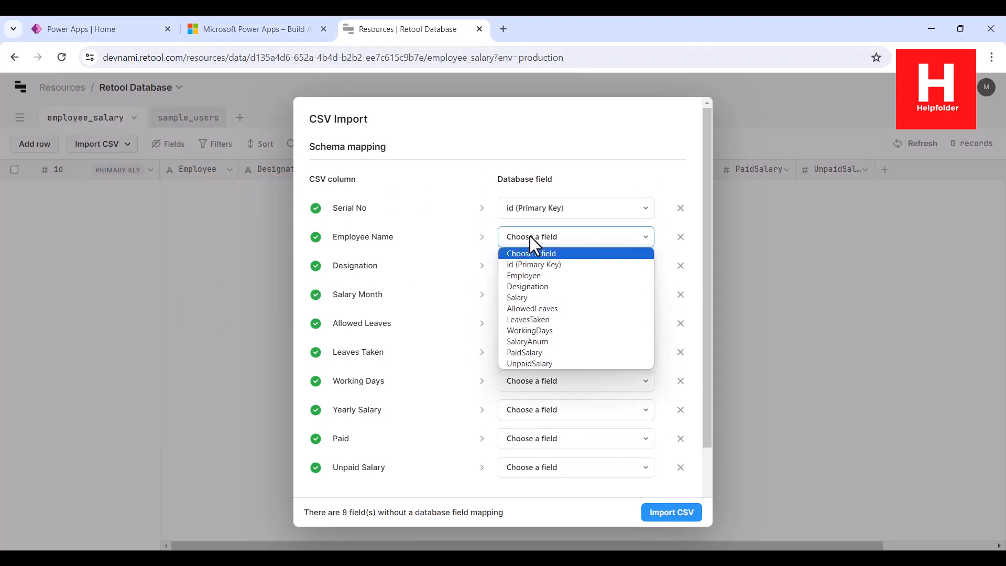
{"action": "left_click", "coordinate": [529, 275]}
{"action": "left_click", "coordinate": [527, 264]}
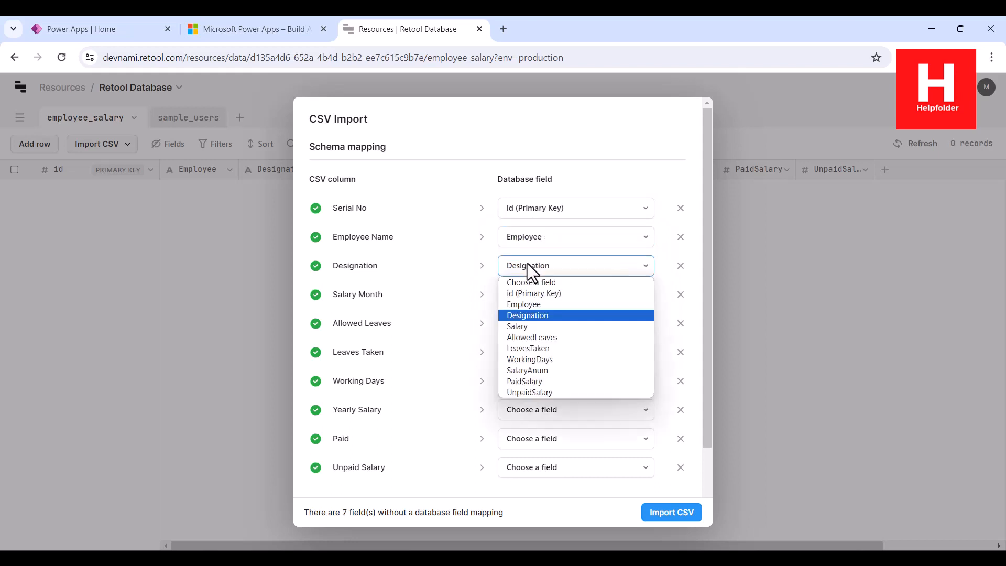
{"action": "left_click", "coordinate": [527, 315]}
{"action": "left_click", "coordinate": [521, 295]}
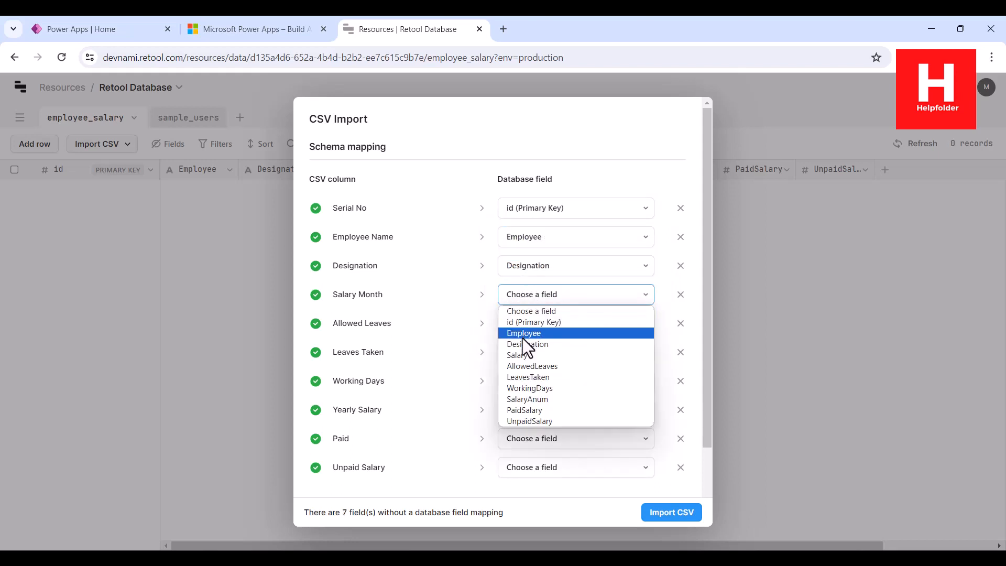
{"action": "left_click", "coordinate": [523, 355]}
Map Allowed Leaves to AllowedLeaves, Leaves Taken to LeavesTaken and Working Days to WorkingDays.
{"action": "left_click", "coordinate": [529, 325]}
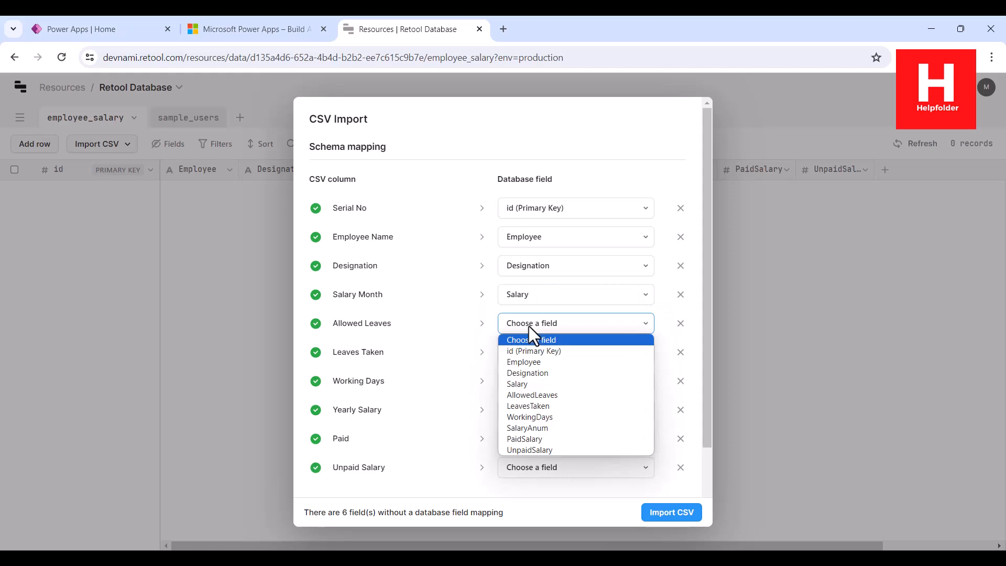
{"action": "left_click", "coordinate": [531, 389]}
{"action": "left_click", "coordinate": [525, 350]}
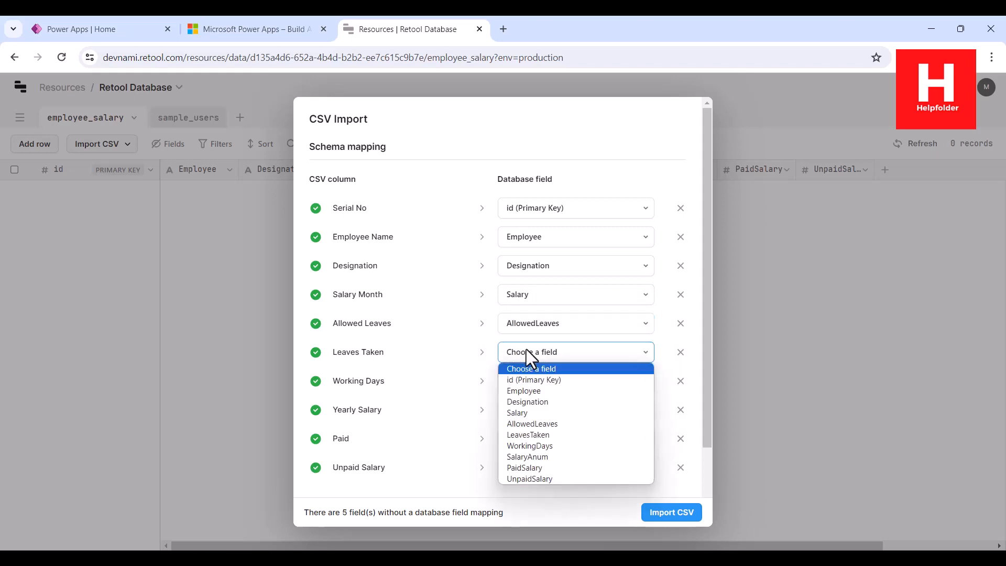
{"action": "left_click", "coordinate": [528, 432]}
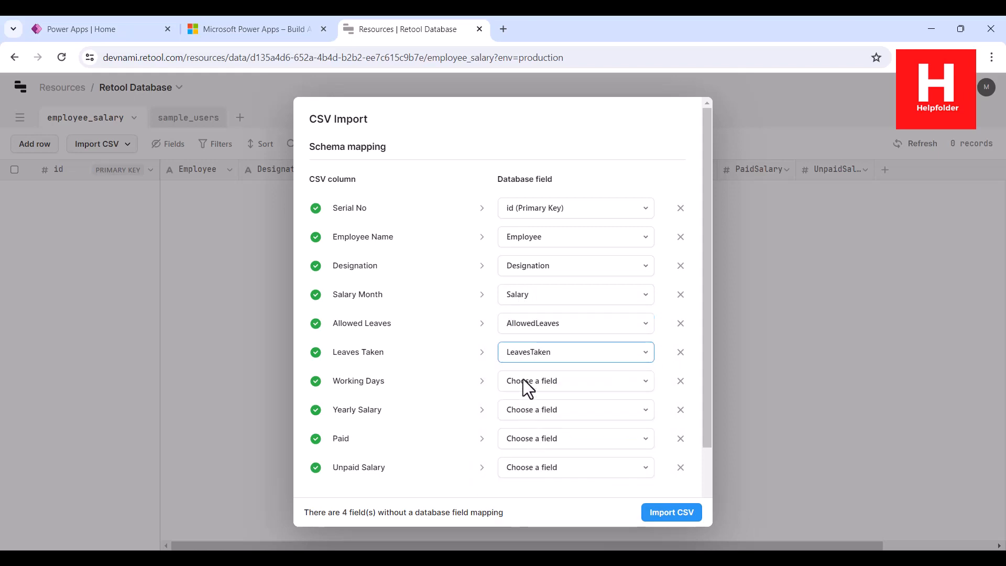
{"action": "left_click", "coordinate": [522, 378]}
{"action": "left_click", "coordinate": [530, 474]}
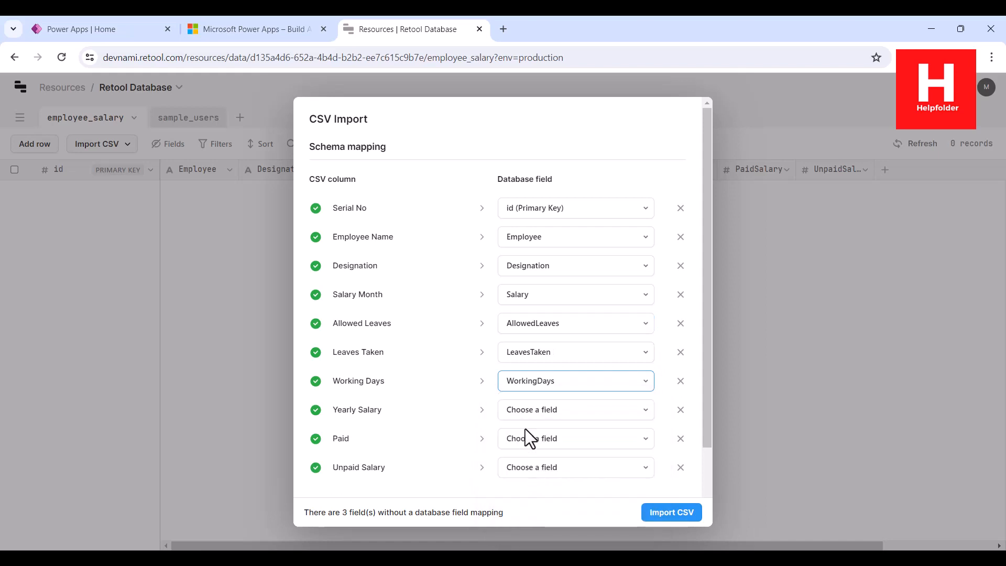
Map Yearly Salary to SalaryAnum, Paid to PaidSalary and Unpaid Salary to UnpaidSalary.
{"action": "left_click", "coordinate": [523, 409]}
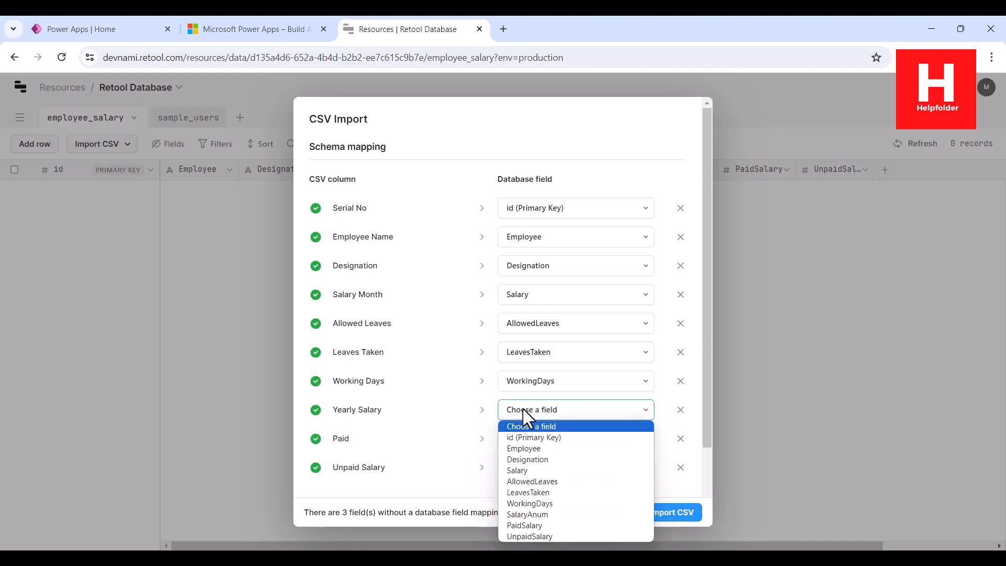
{"action": "left_click", "coordinate": [524, 514]}
{"action": "left_click", "coordinate": [534, 440]}
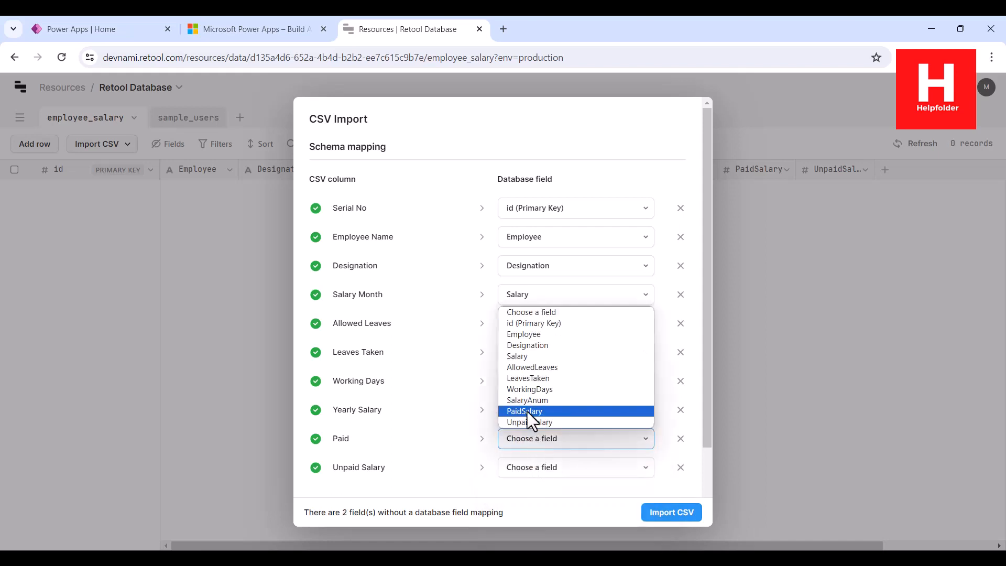
{"action": "left_click", "coordinate": [527, 411]}
{"action": "left_click", "coordinate": [536, 459]}
{"action": "left_click", "coordinate": [536, 451]}
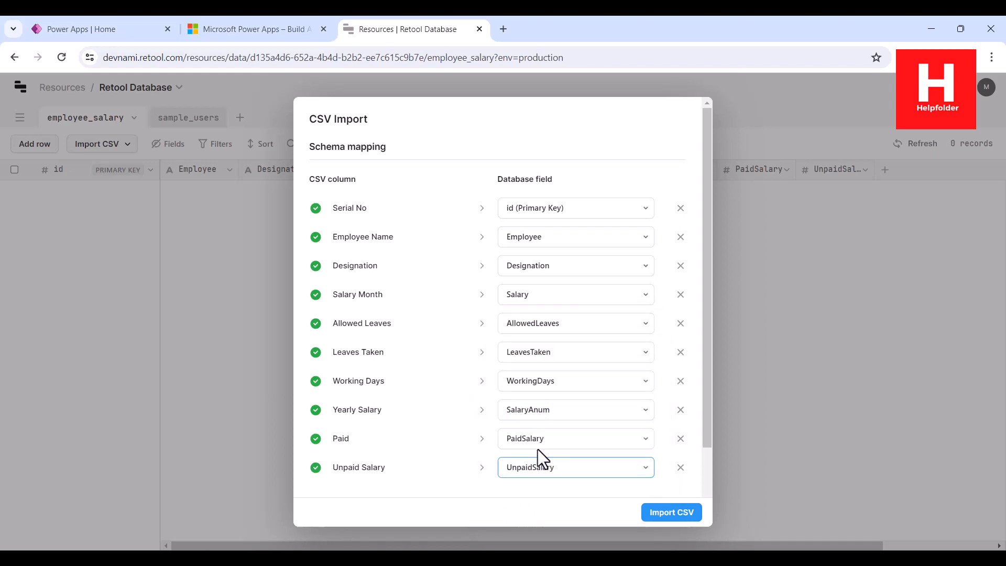
Try to import the mapped CSV into the employee_salary table with the first row treated as headers.
{"action": "scroll", "coordinate": [640, 449], "scroll_direction": "down", "scroll_amount": 2}
{"action": "scroll", "coordinate": [640, 447], "scroll_direction": "down", "scroll_amount": 2}
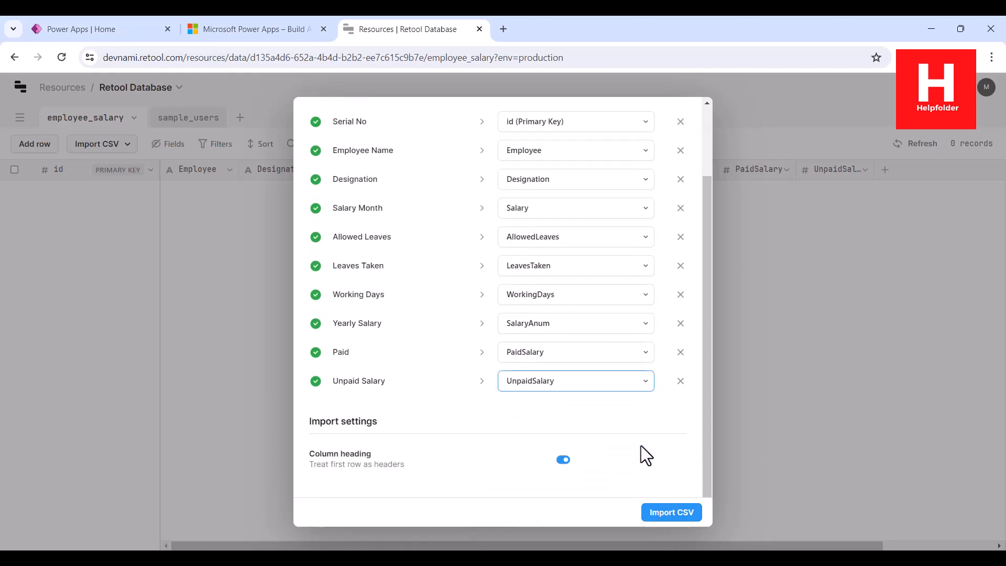
{"action": "left_click", "coordinate": [675, 516]}
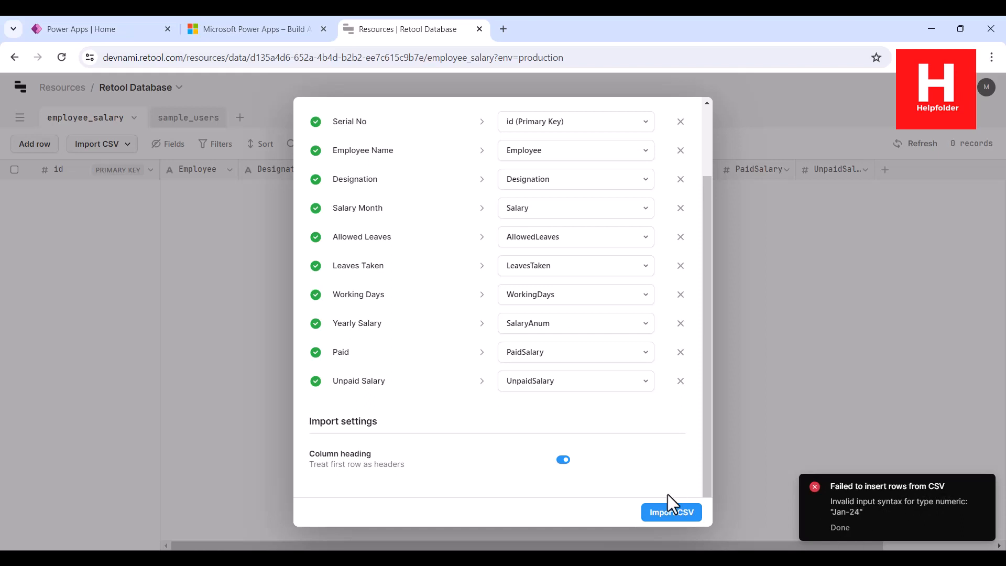
Review the column mapping of the CSV import and close the import dialog without importing.
{"action": "left_click", "coordinate": [839, 527]}
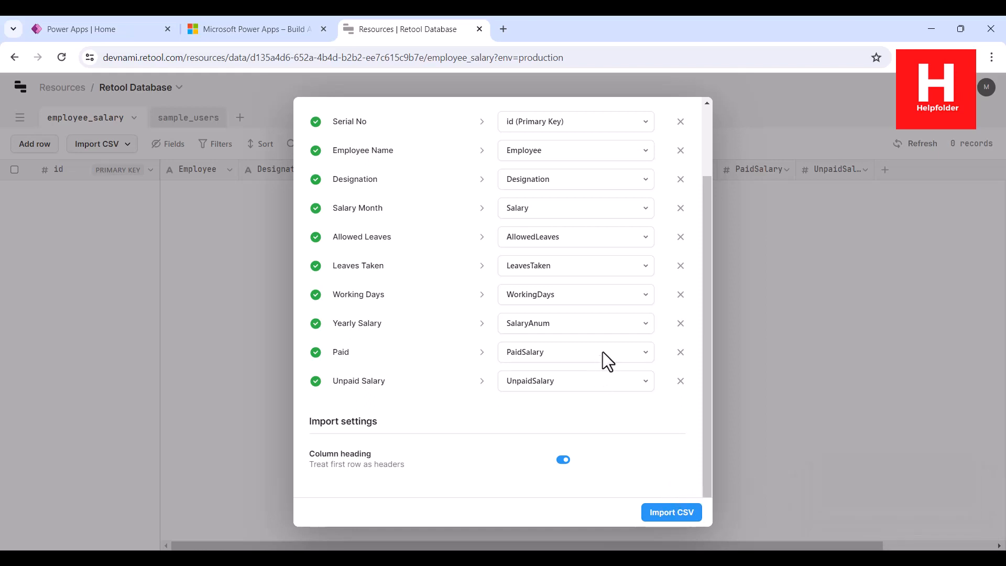
{"action": "scroll", "coordinate": [603, 346], "scroll_direction": "up", "scroll_amount": 3}
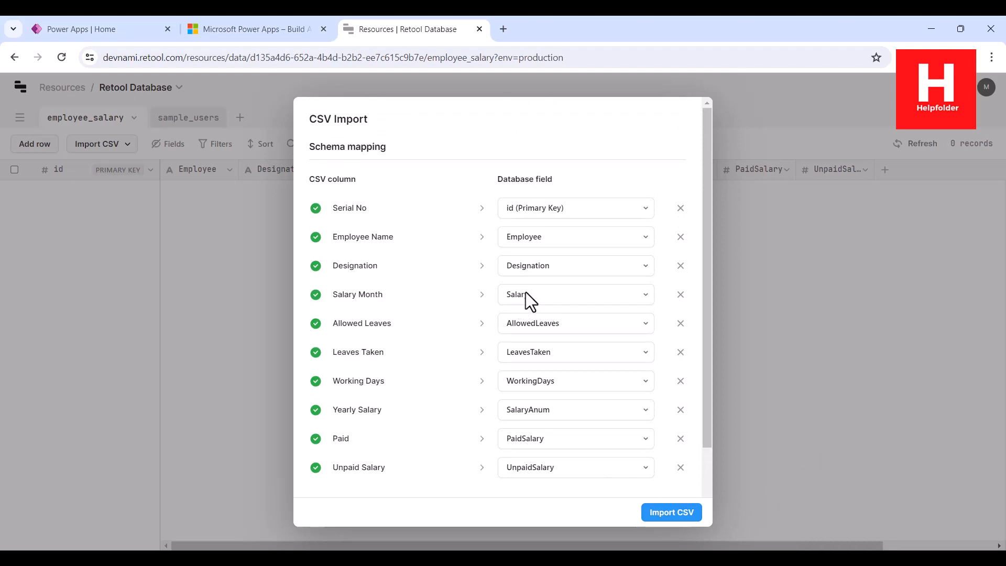
{"action": "scroll", "coordinate": [596, 426], "scroll_direction": "down", "scroll_amount": 3}
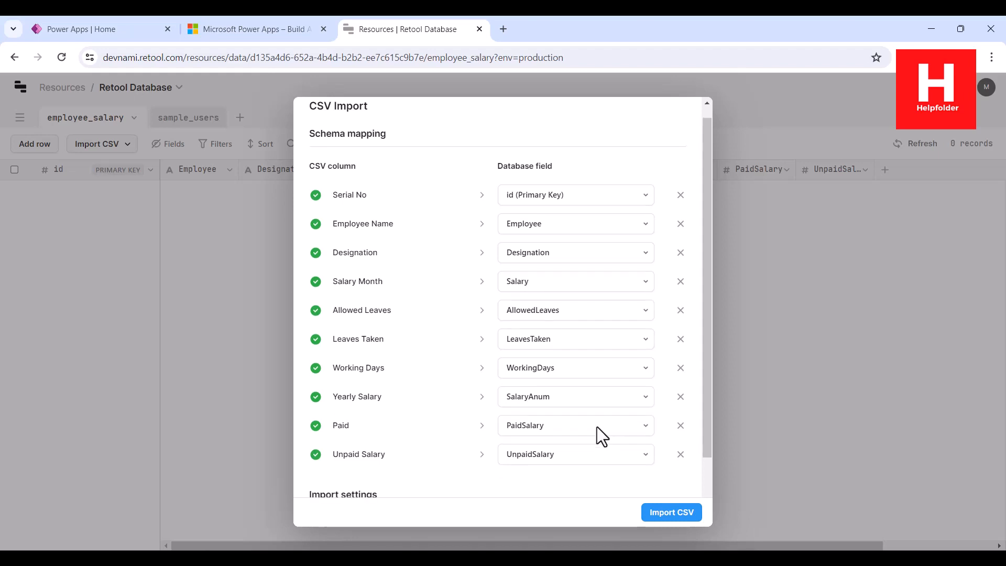
{"action": "scroll", "coordinate": [692, 312], "scroll_direction": "up", "scroll_amount": 3}
{"action": "left_click", "coordinate": [830, 362]}
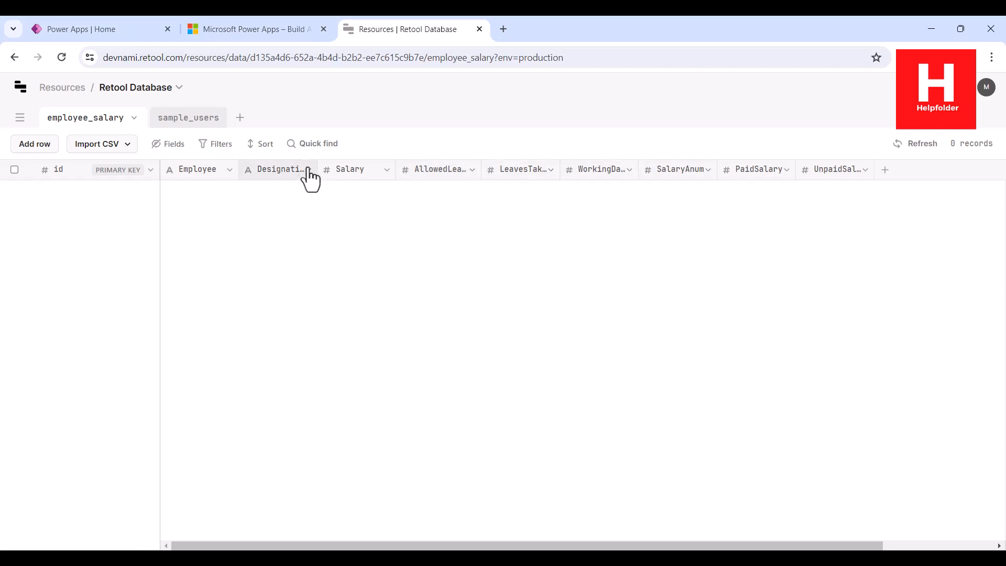
Compare the Salary field's type settings with the Salary Month column of employee-salary.csv in Excel, and return to Retool Database.
{"action": "left_click", "coordinate": [388, 171]}
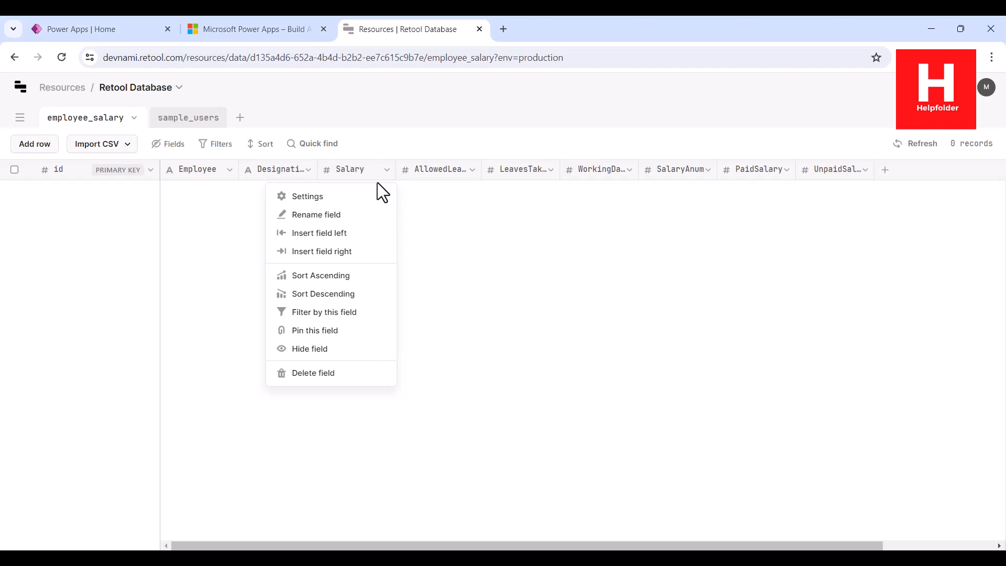
{"action": "left_click", "coordinate": [365, 196]}
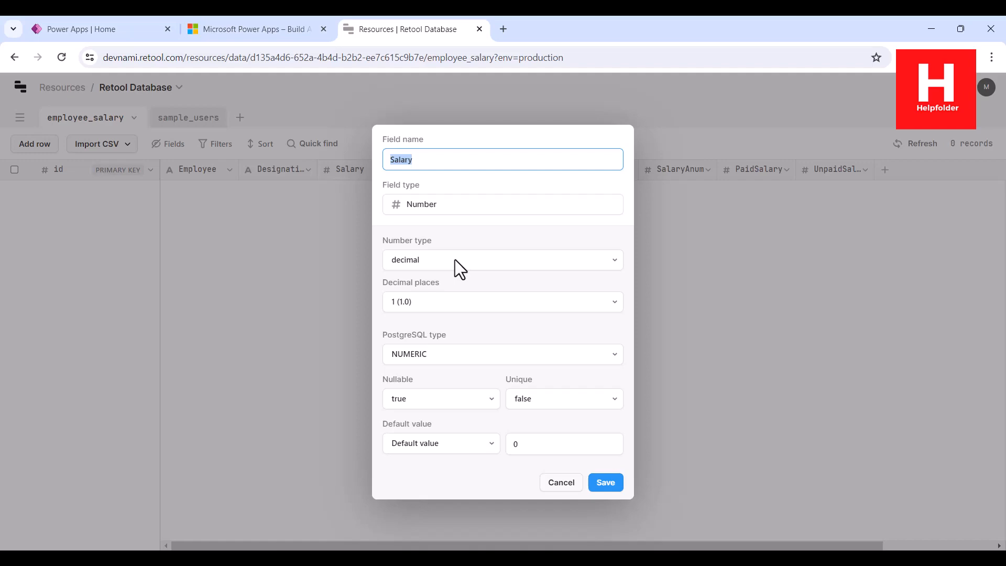
{"action": "left_click", "coordinate": [310, 259]}
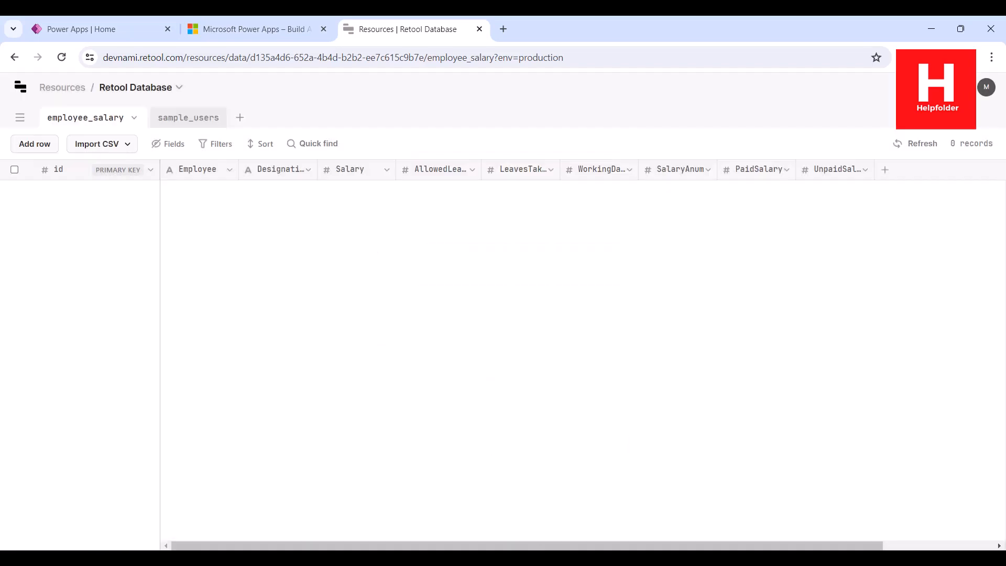
{"action": "key", "text": "alt+Tab"}
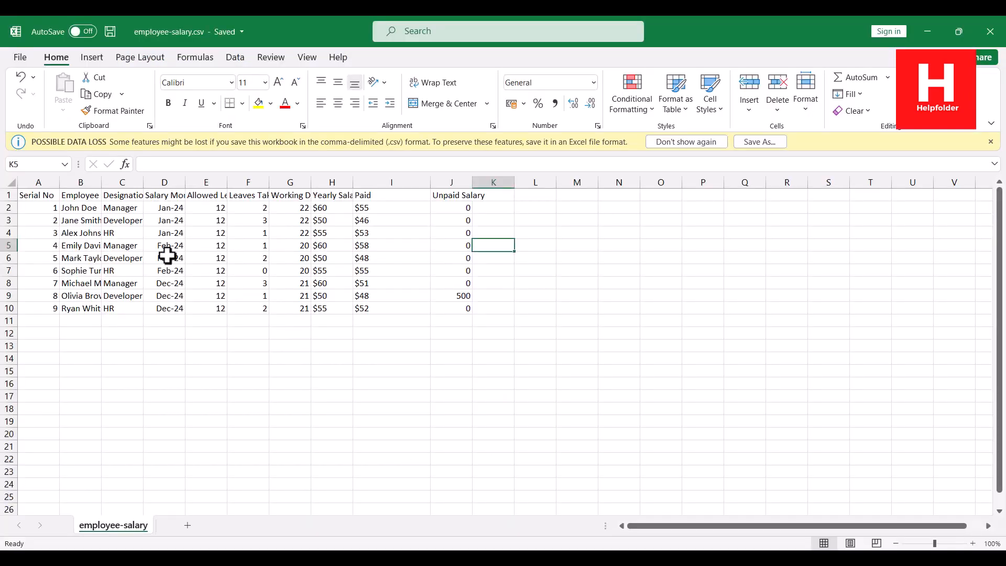
{"action": "key", "text": "alt+Tab"}
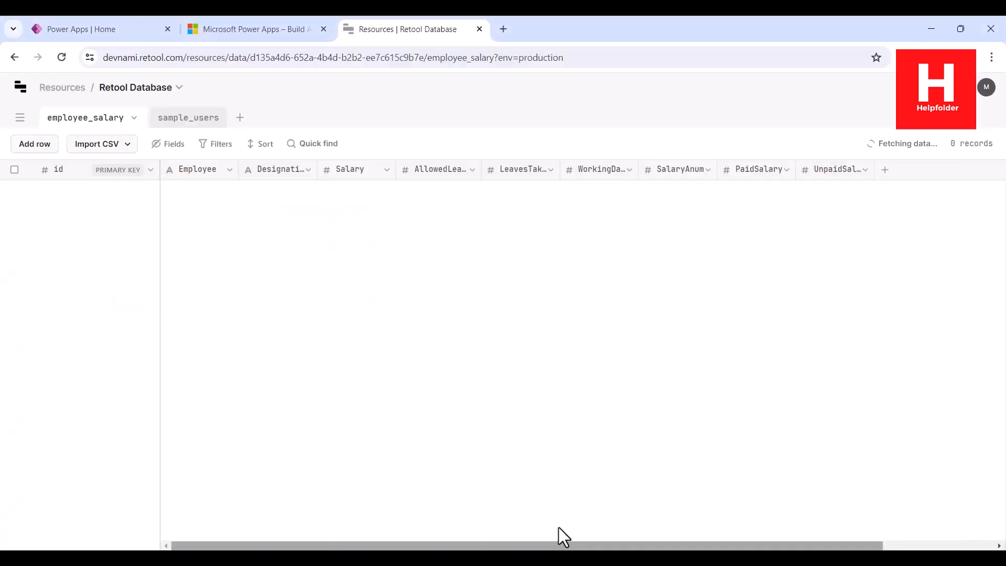
Change the Salary field's type to Text, rename the field SalaryMonth and save it.
{"action": "left_click", "coordinate": [386, 169]}
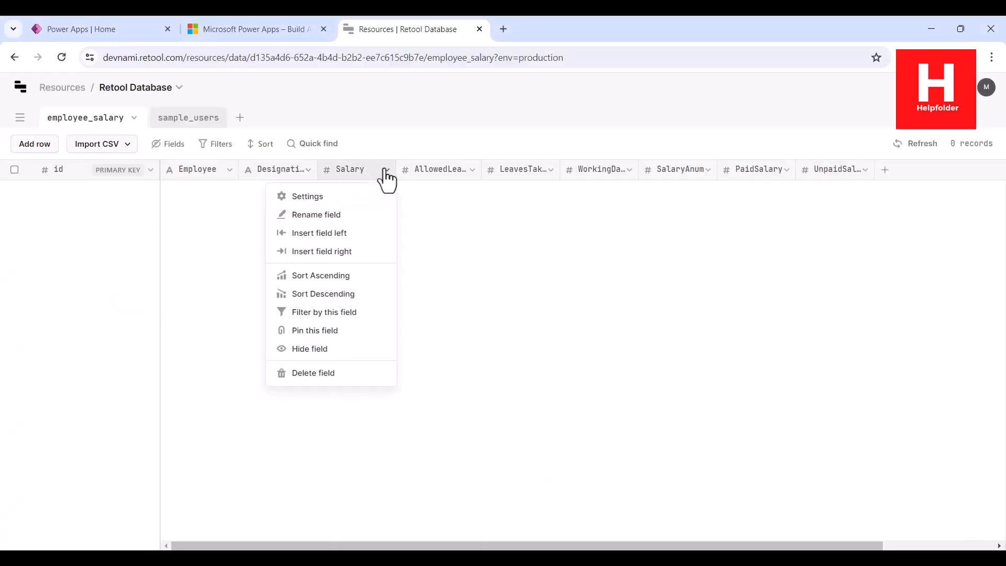
{"action": "left_click", "coordinate": [331, 198]}
{"action": "left_click", "coordinate": [423, 260]}
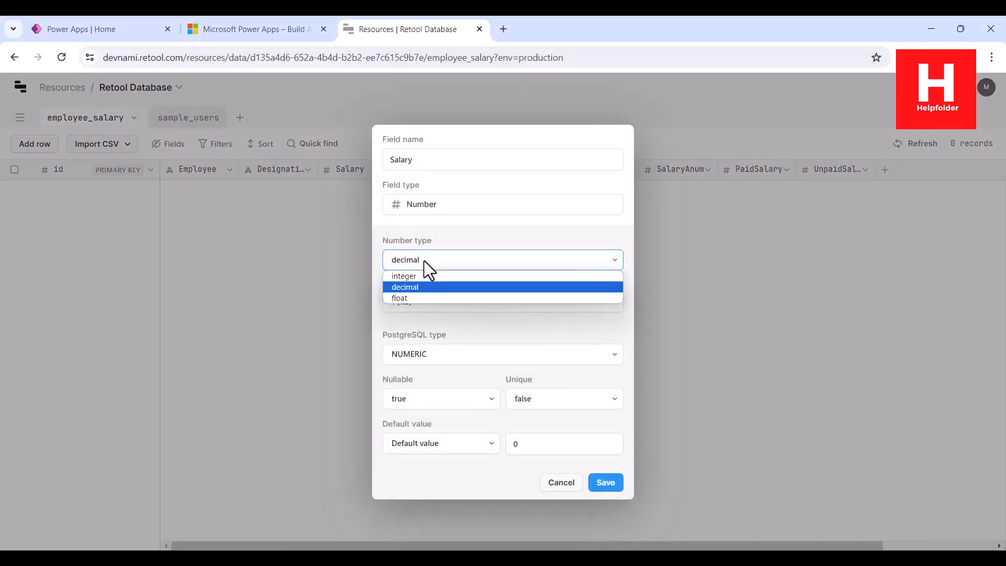
{"action": "left_click", "coordinate": [416, 261]}
{"action": "left_click", "coordinate": [418, 200]}
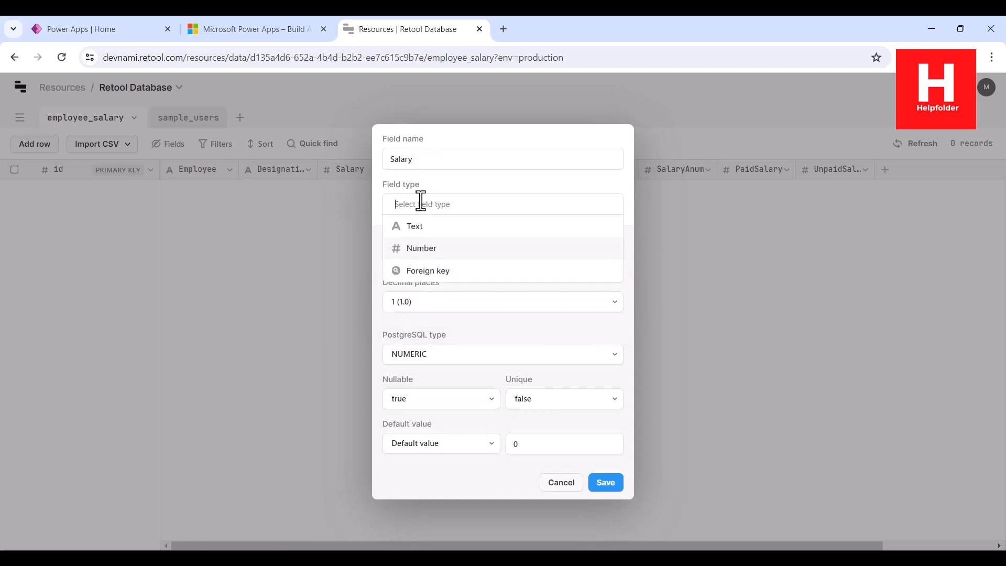
{"action": "left_click", "coordinate": [417, 228]}
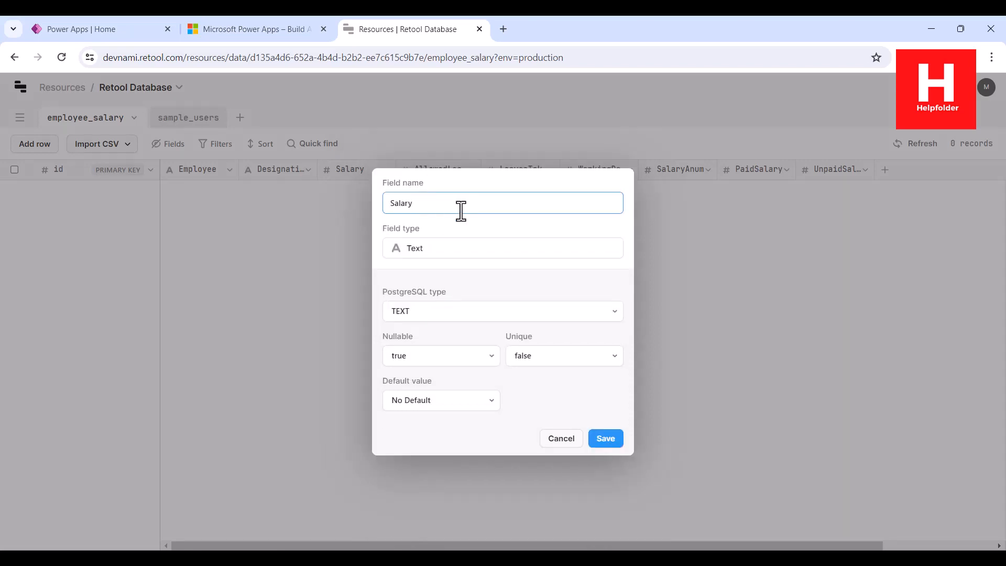
{"action": "type", "text": "m"}
{"action": "key", "text": "BackSpace"}
{"action": "type", "text": "Month"}
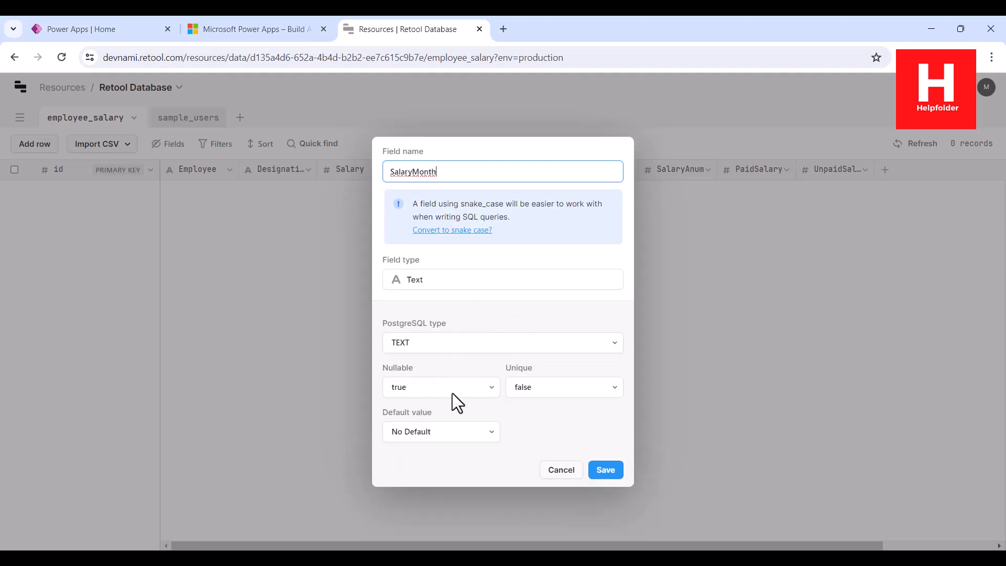
{"action": "left_click", "coordinate": [609, 474]}
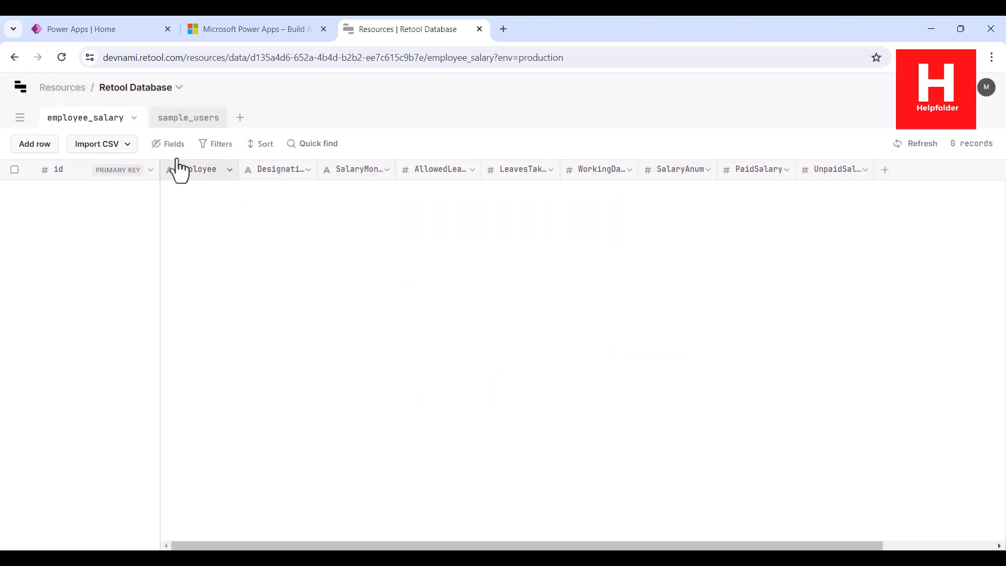
Start a CSV import into the current table with employee-salary.csv from the Desktop folder.
{"action": "left_click", "coordinate": [120, 142]}
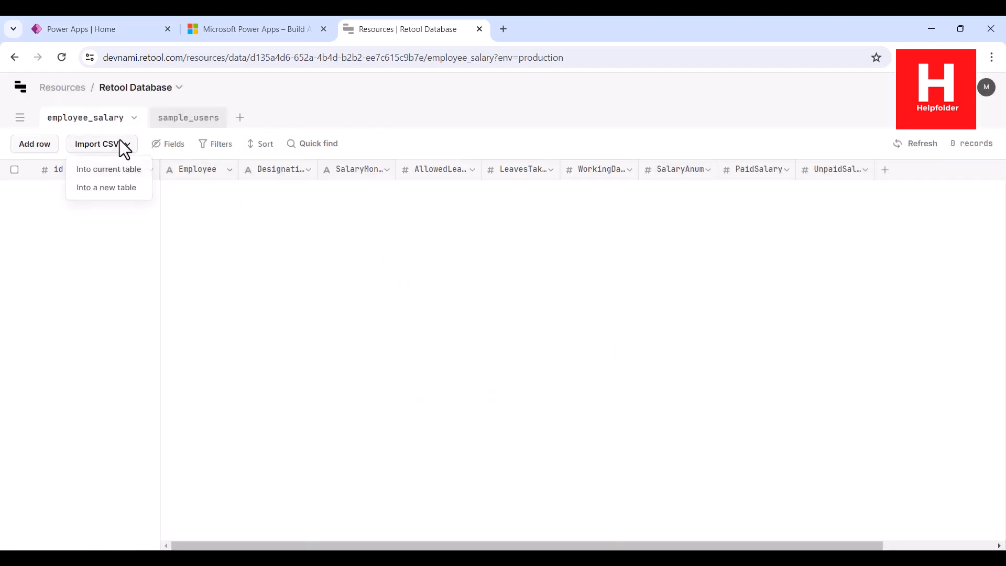
{"action": "left_click", "coordinate": [120, 170]}
{"action": "left_click", "coordinate": [494, 286]}
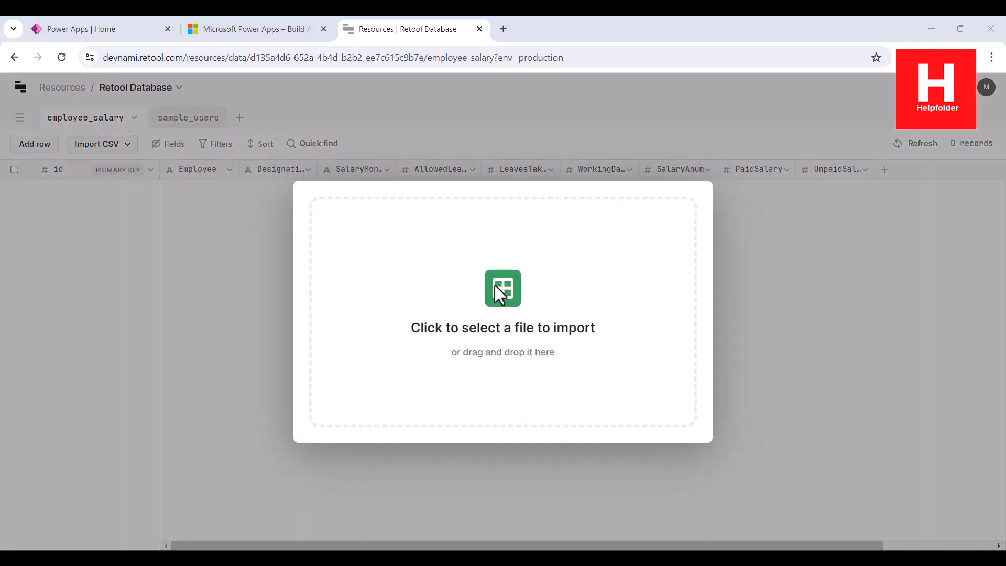
{"action": "left_click", "coordinate": [287, 277]}
{"action": "left_click", "coordinate": [459, 374]}
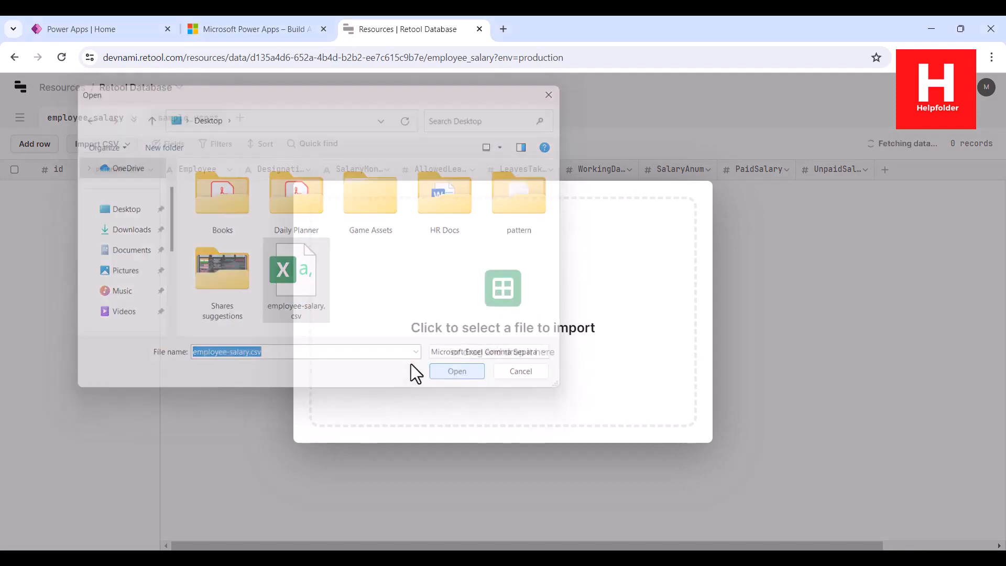
Map Serial No to id (Primary Key), Employee Name to Employee and Salary Month to SalaryMonth, keeping Designation mapped to Designation.
{"action": "left_click", "coordinate": [520, 212]}
{"action": "left_click", "coordinate": [523, 234]}
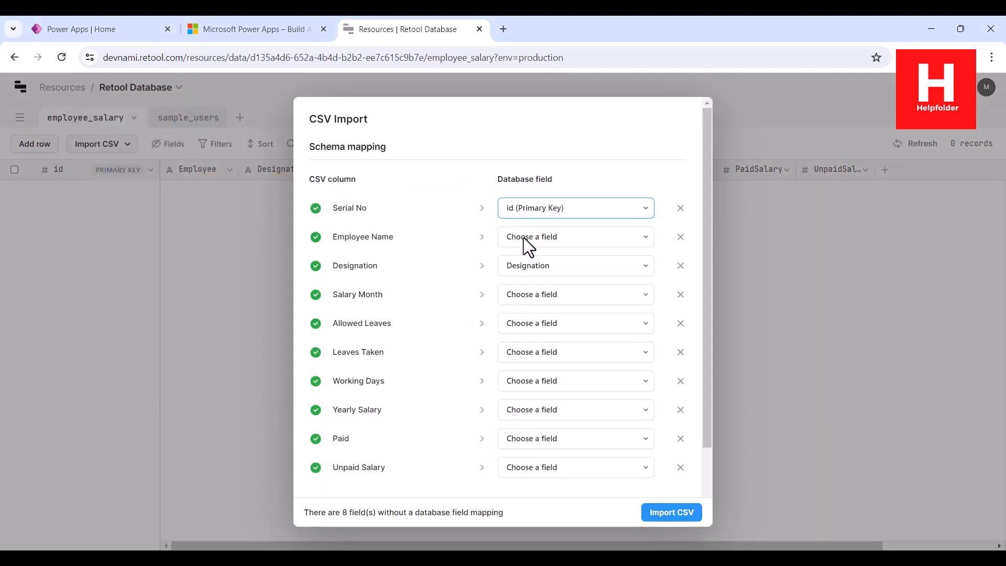
{"action": "left_click", "coordinate": [524, 237]}
{"action": "left_click", "coordinate": [522, 275]}
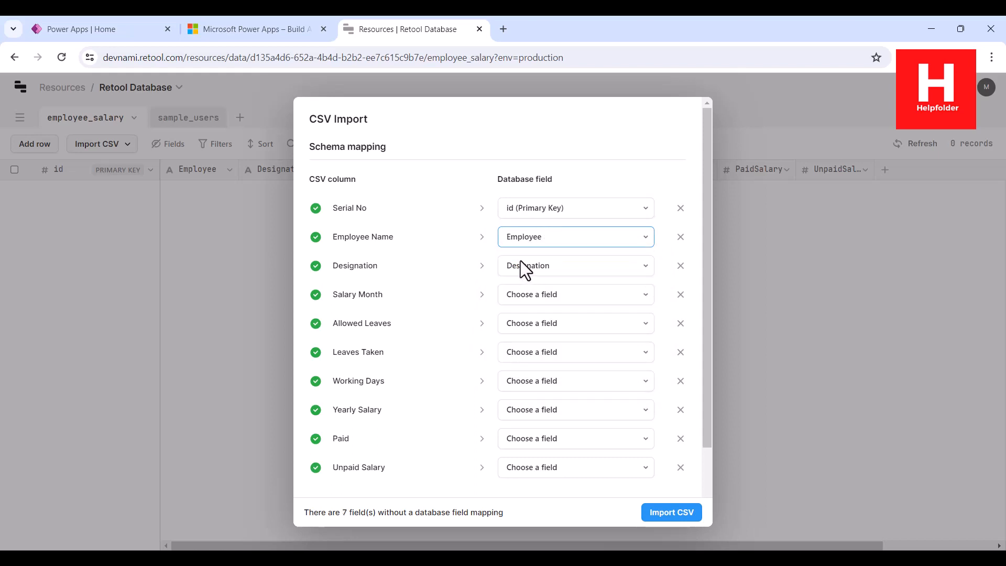
{"action": "left_click", "coordinate": [521, 263]}
{"action": "left_click", "coordinate": [523, 314]}
{"action": "left_click", "coordinate": [521, 291]}
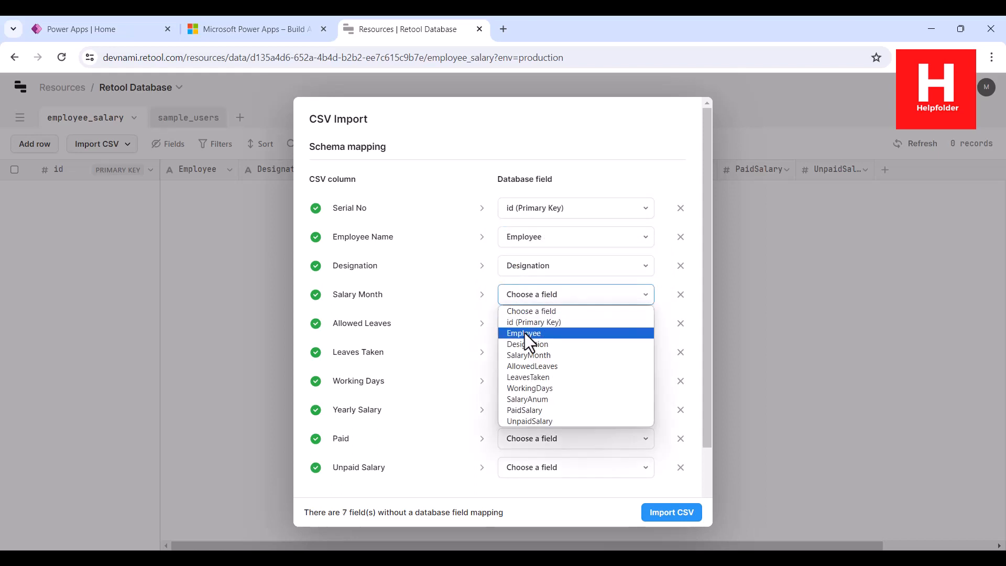
{"action": "left_click", "coordinate": [526, 354]}
Map Allowed Leaves and Leaves Taken to AllowedLeaves, and Working Days to WorkingDays.
{"action": "left_click", "coordinate": [523, 324]}
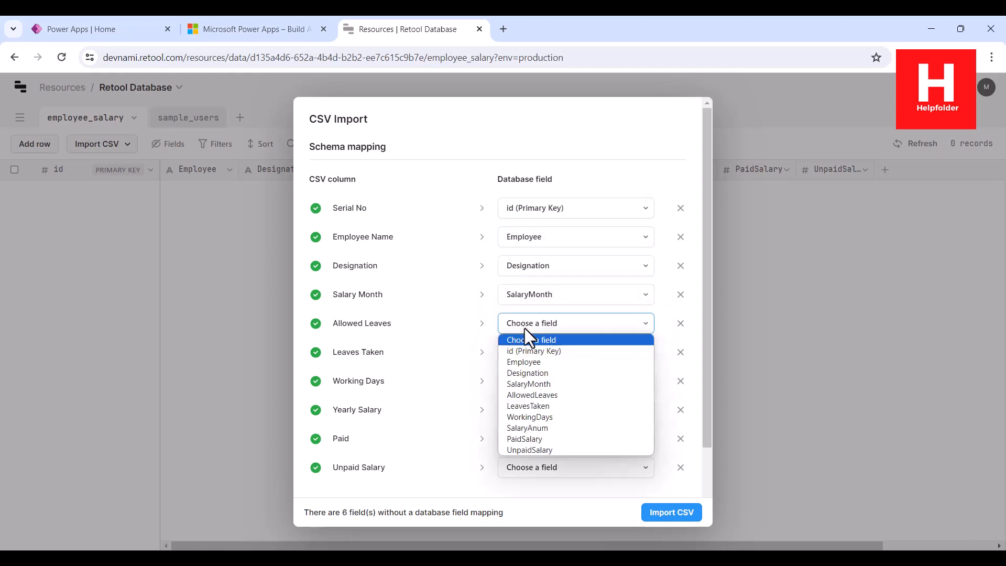
{"action": "left_click", "coordinate": [533, 394]}
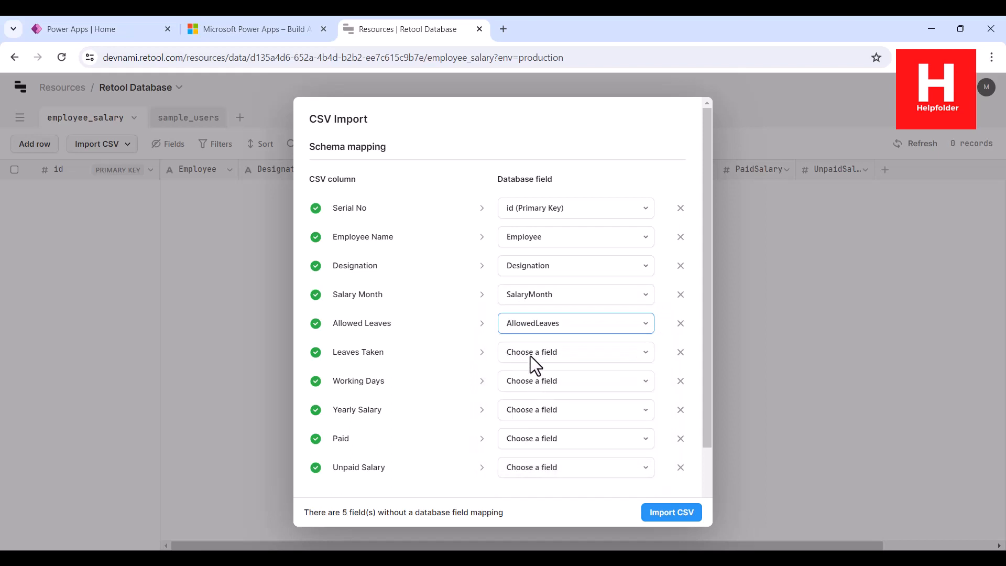
{"action": "left_click", "coordinate": [534, 363]}
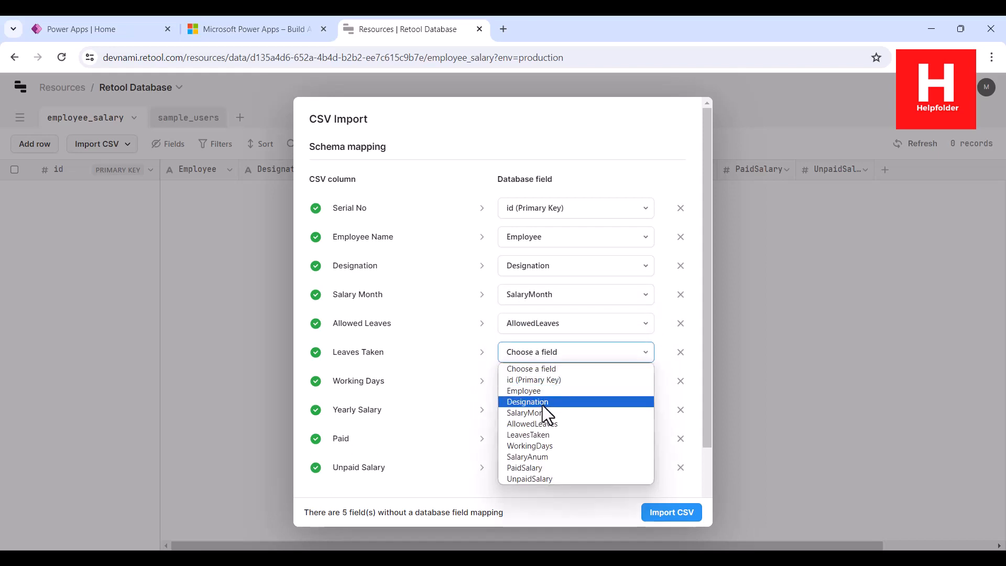
{"action": "left_click", "coordinate": [544, 423]}
{"action": "left_click", "coordinate": [537, 381]}
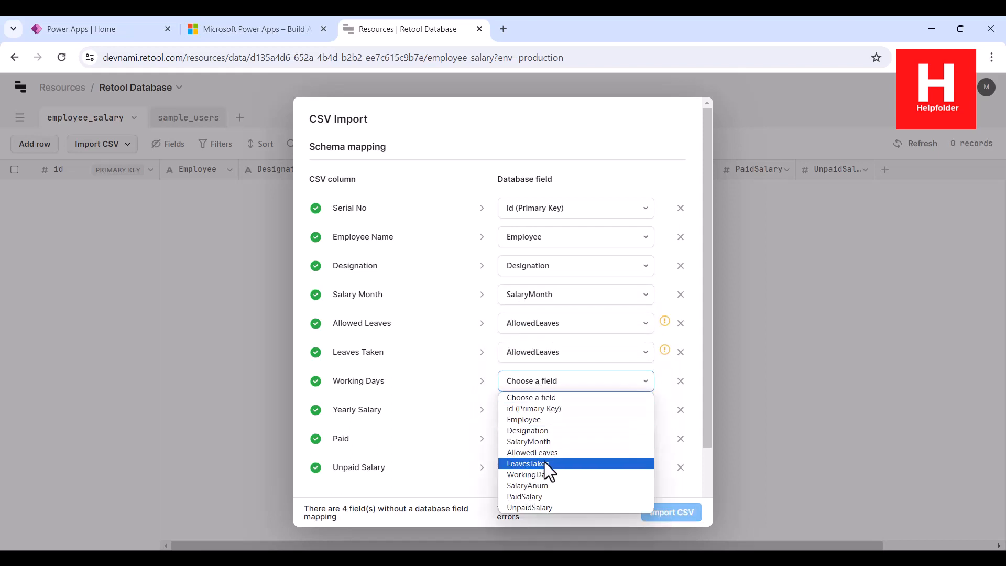
{"action": "left_click", "coordinate": [543, 474]}
Map Yearly Salary to SalaryAnum, Paid to PaidSalary and Unpaid Salary to UnpaidSalary in the CSV import.
{"action": "left_click", "coordinate": [532, 409]}
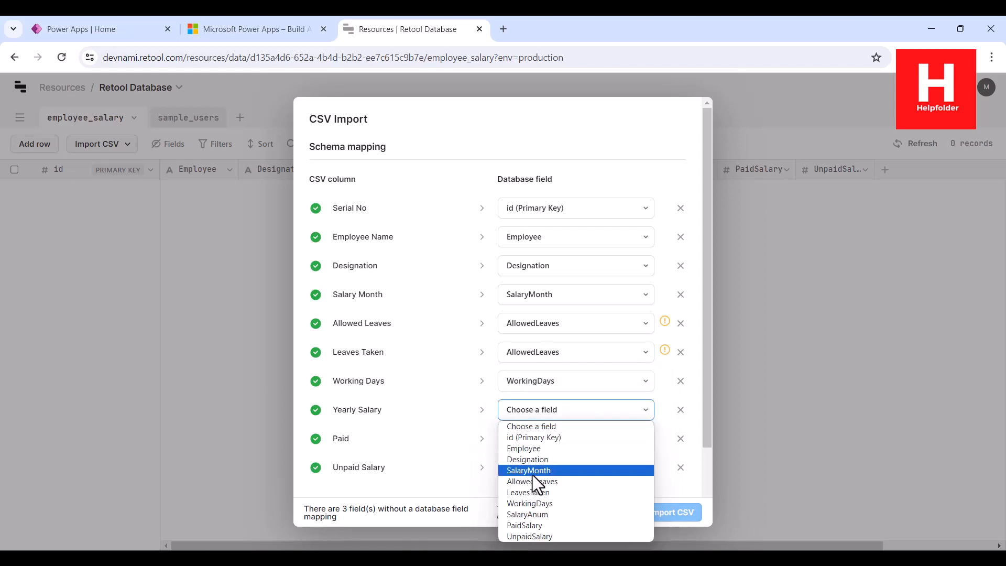
{"action": "left_click", "coordinate": [535, 514]}
{"action": "left_click", "coordinate": [524, 438]}
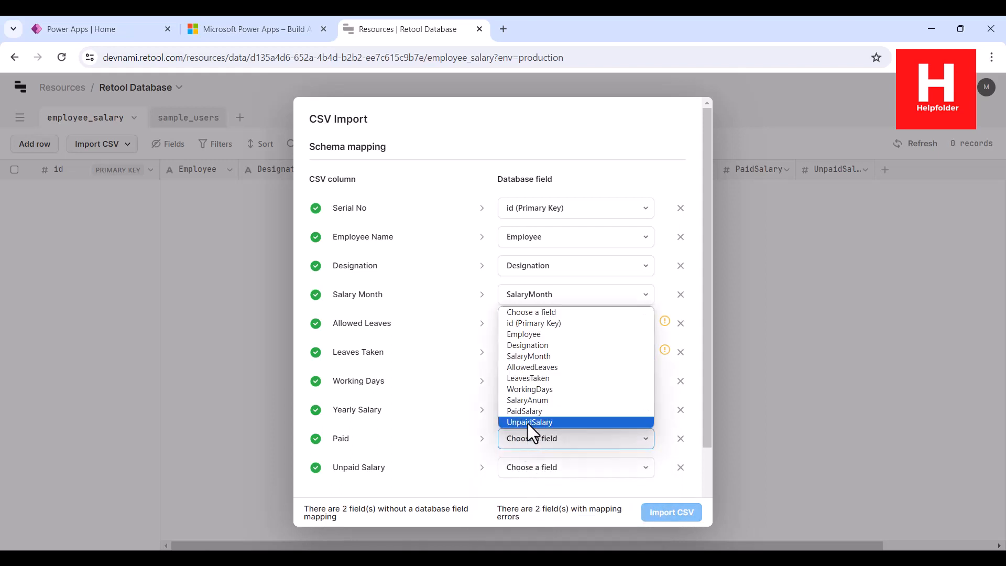
{"action": "left_click", "coordinate": [528, 411]}
{"action": "left_click", "coordinate": [543, 467]}
{"action": "left_click", "coordinate": [542, 449]}
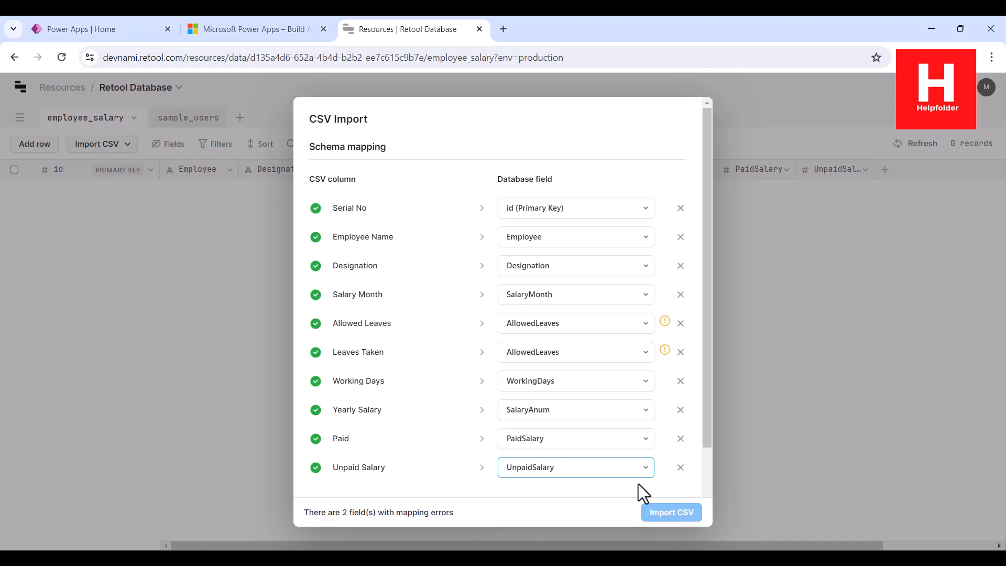
Remap Leaves Taken to LeavesTaken and try to import the CSV with the first row treated as headers.
{"action": "scroll", "coordinate": [690, 479], "scroll_direction": "down", "scroll_amount": 2}
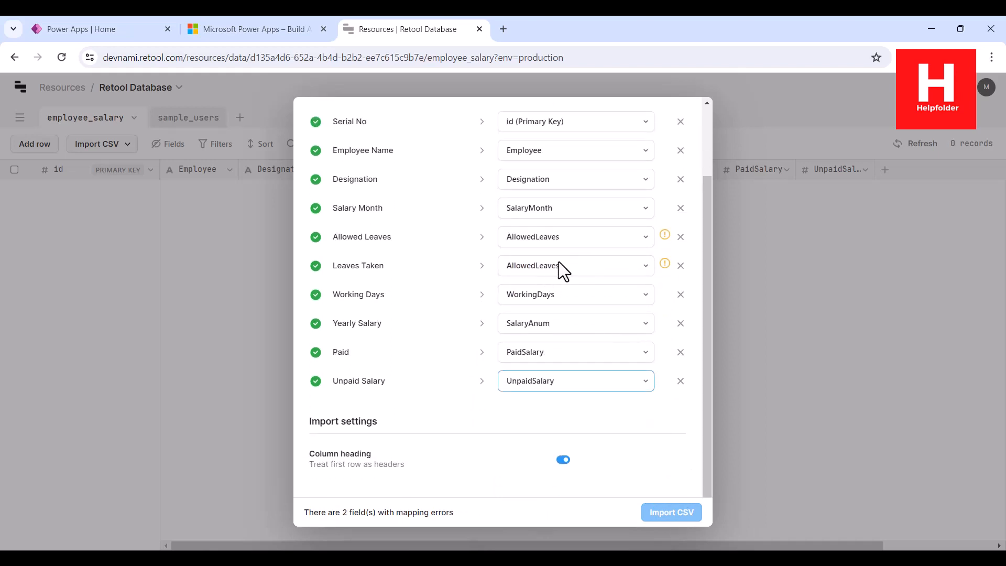
{"action": "left_click", "coordinate": [557, 264]}
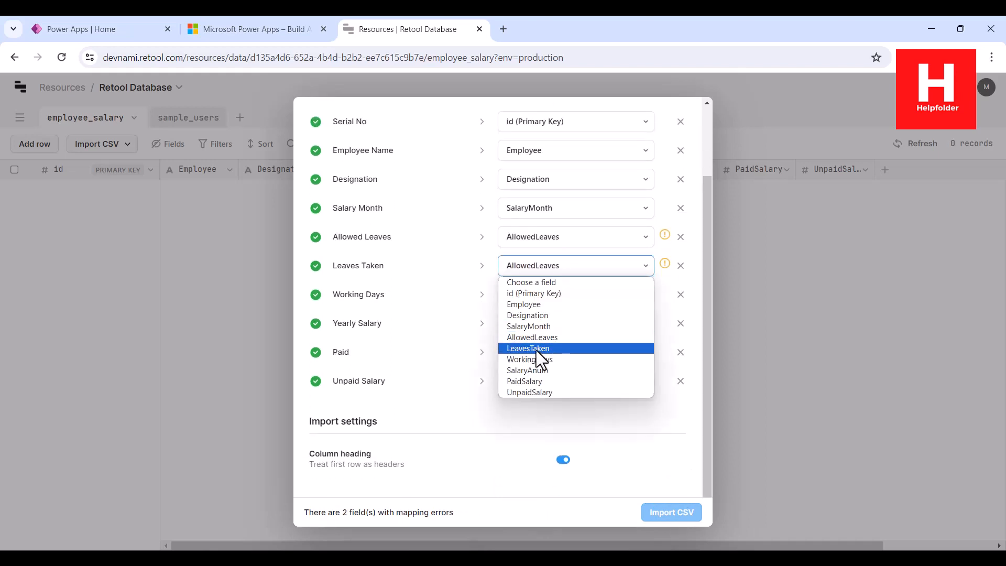
{"action": "left_click", "coordinate": [536, 350]}
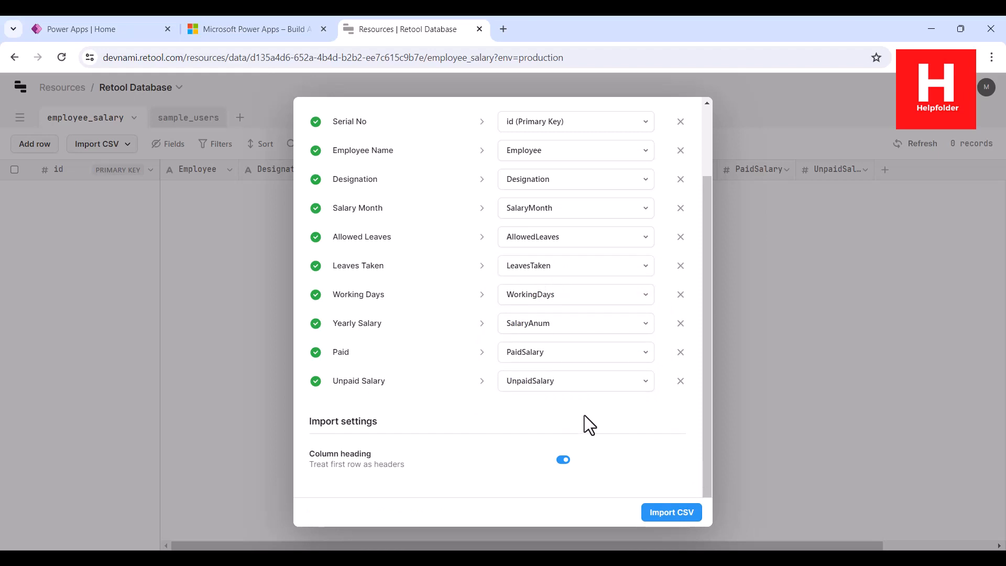
{"action": "left_click", "coordinate": [684, 513]}
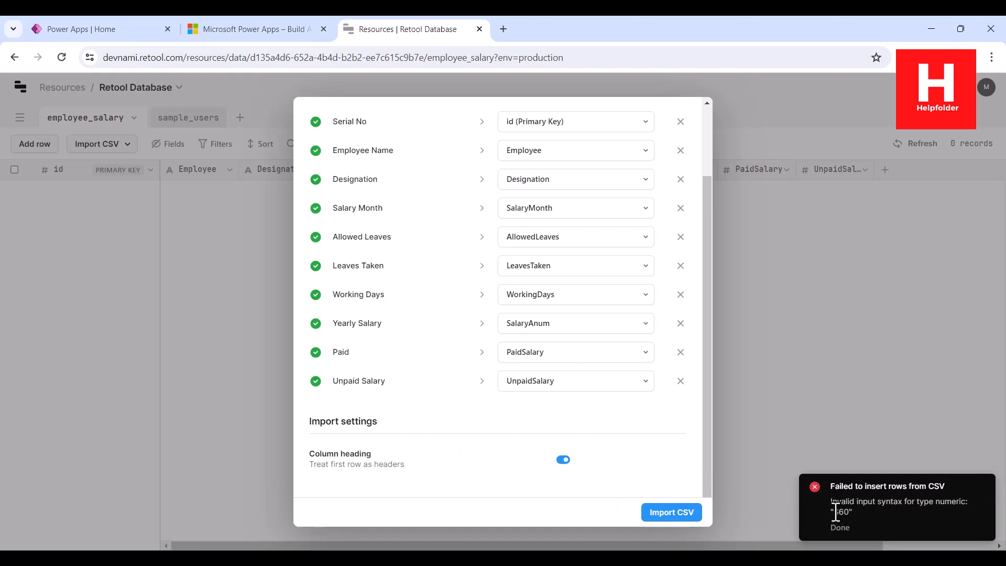
Close the CSV import dialog and return to the employee_salary table's fields.
{"action": "scroll", "coordinate": [680, 195], "scroll_direction": "up", "scroll_amount": 2}
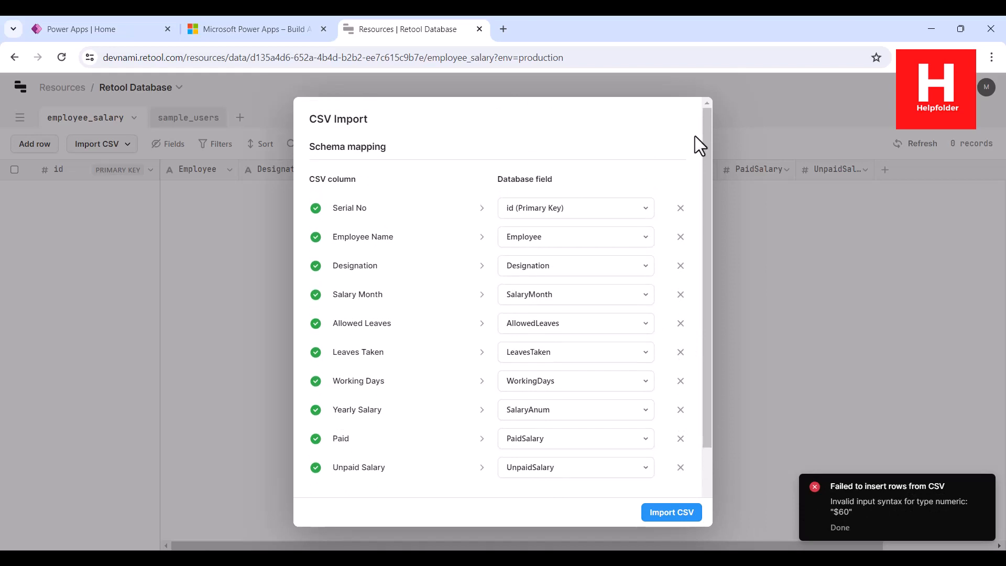
{"action": "left_click", "coordinate": [729, 392]}
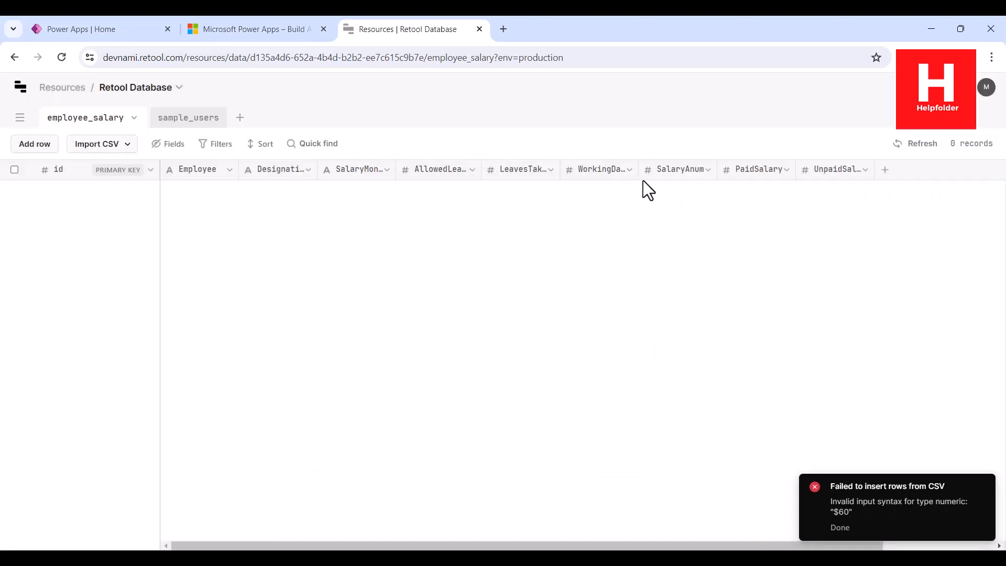
{"action": "left_click", "coordinate": [611, 559]}
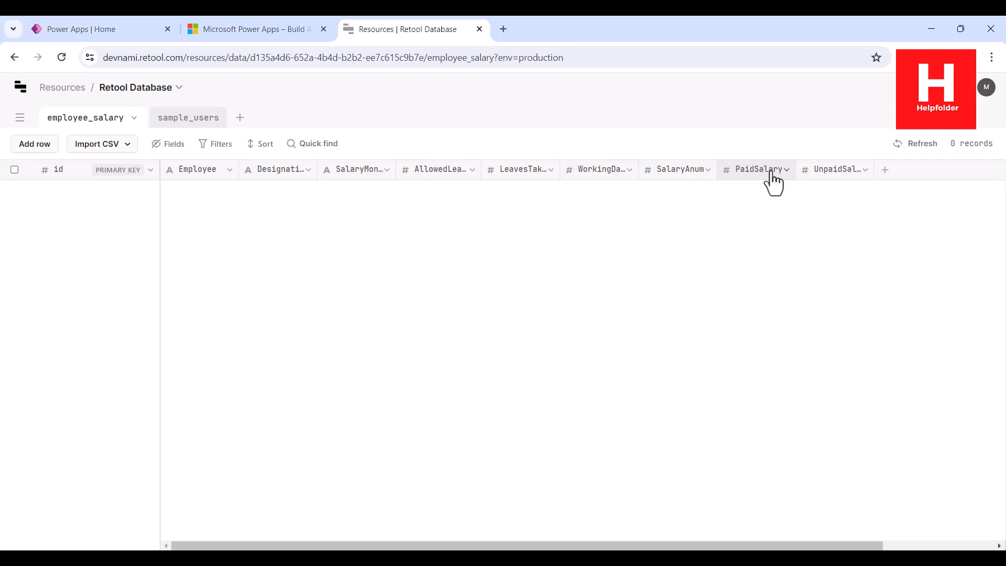
Change the PaidSalary field's type to Text and save the field.
{"action": "left_click", "coordinate": [772, 174]}
{"action": "left_click", "coordinate": [699, 195]}
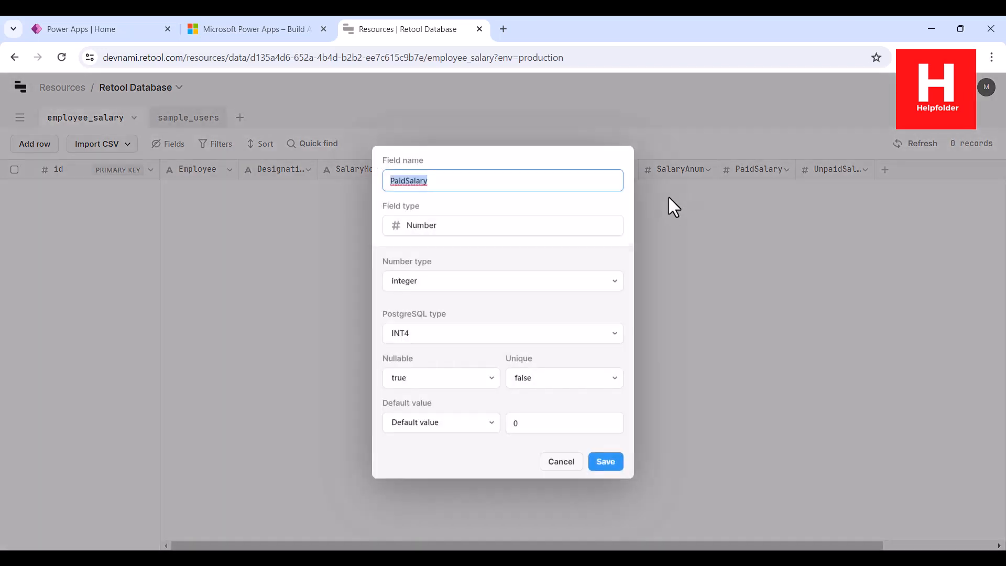
{"action": "left_click", "coordinate": [442, 227]}
{"action": "left_click", "coordinate": [425, 244]}
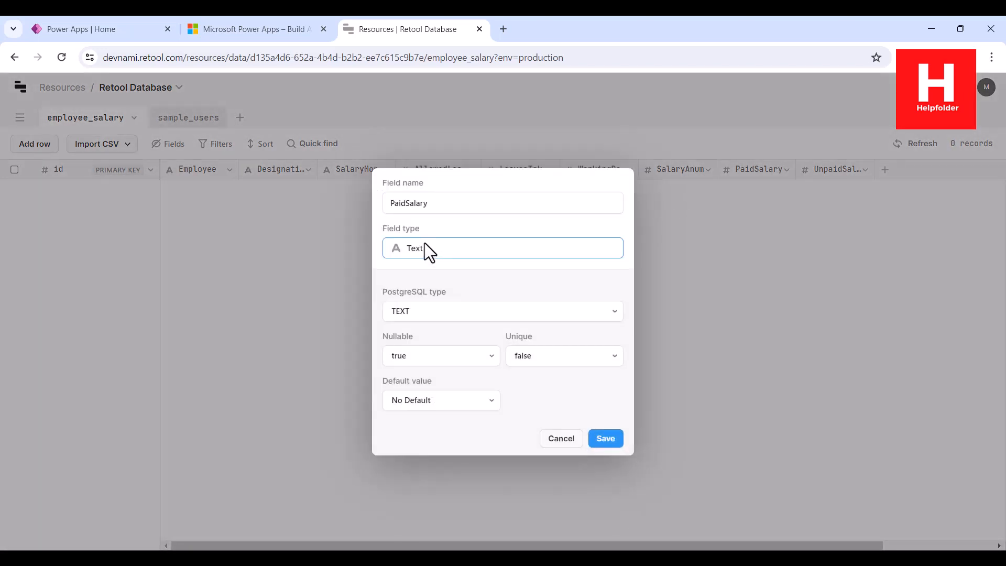
{"action": "left_click", "coordinate": [612, 442]}
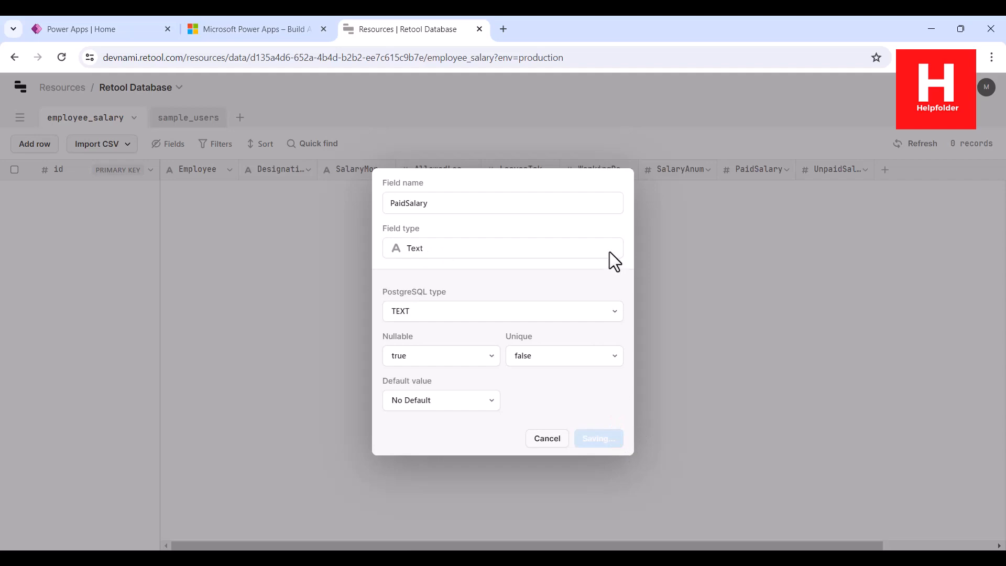
Check the salary columns of employee-salary.csv in Excel, return to Retool and change the SalaryAnum field's type to Text.
{"action": "left_click", "coordinate": [608, 557]}
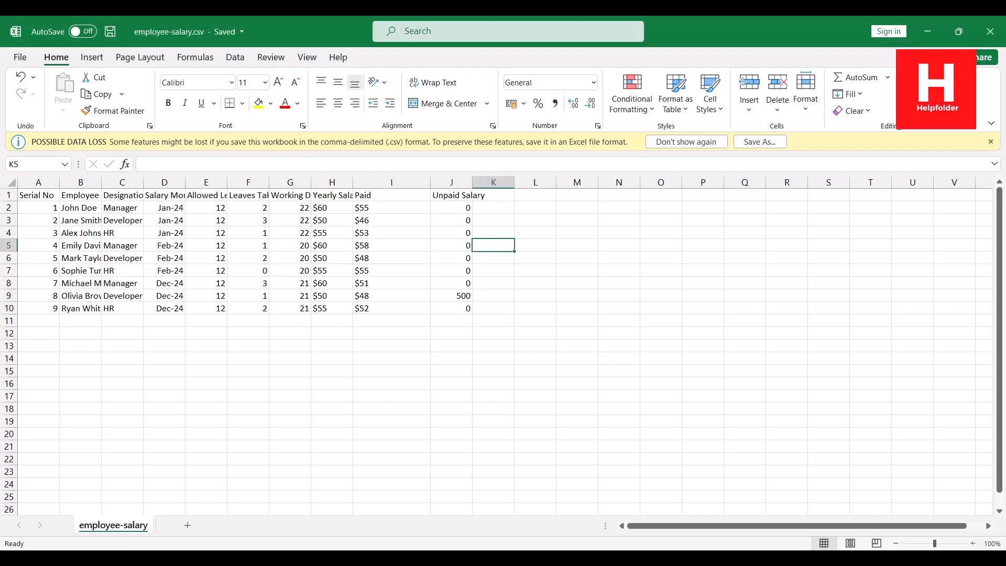
{"action": "key", "text": "alt+Tab"}
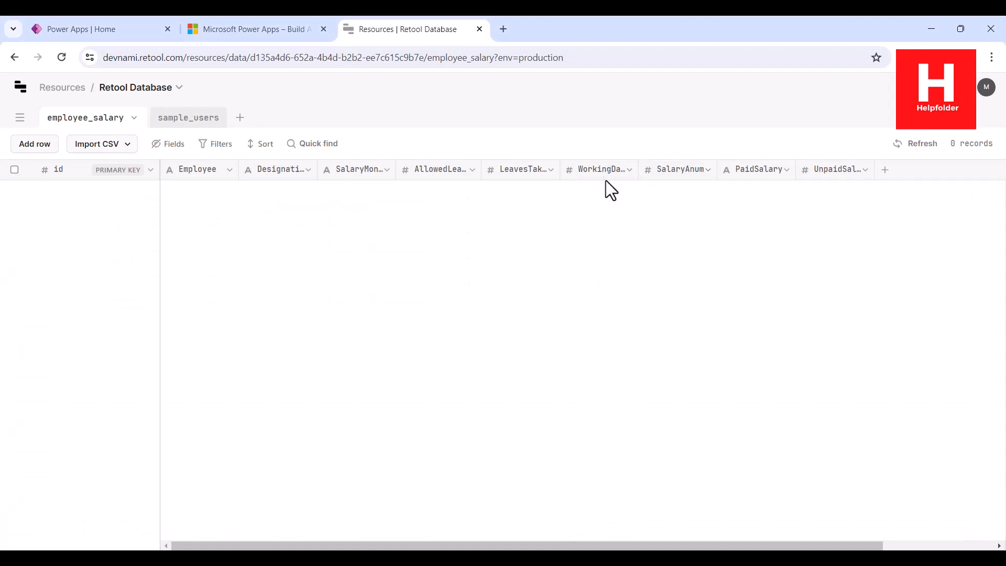
{"action": "left_click", "coordinate": [665, 174]}
{"action": "left_click", "coordinate": [656, 194]}
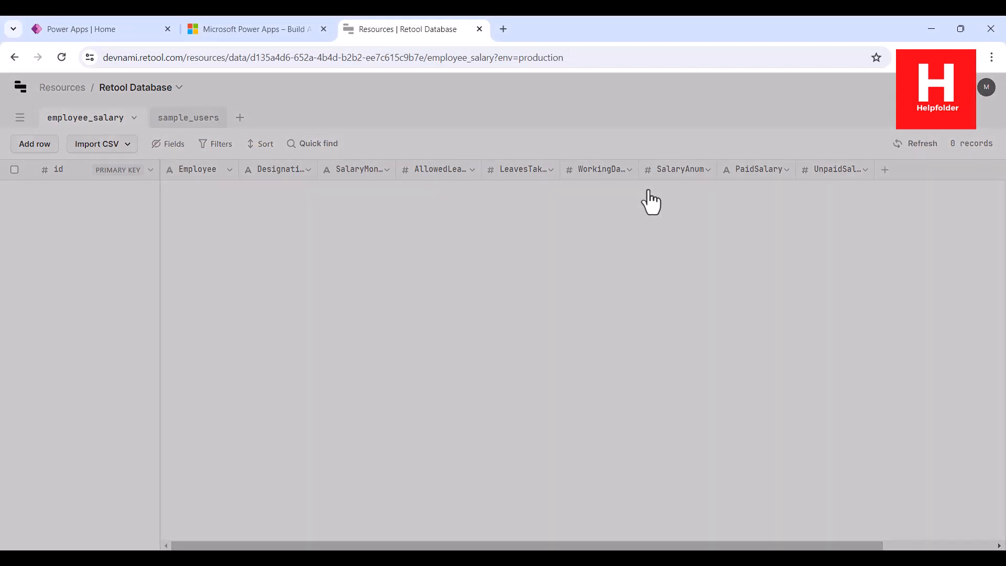
{"action": "left_click", "coordinate": [433, 204]}
{"action": "left_click", "coordinate": [421, 223]}
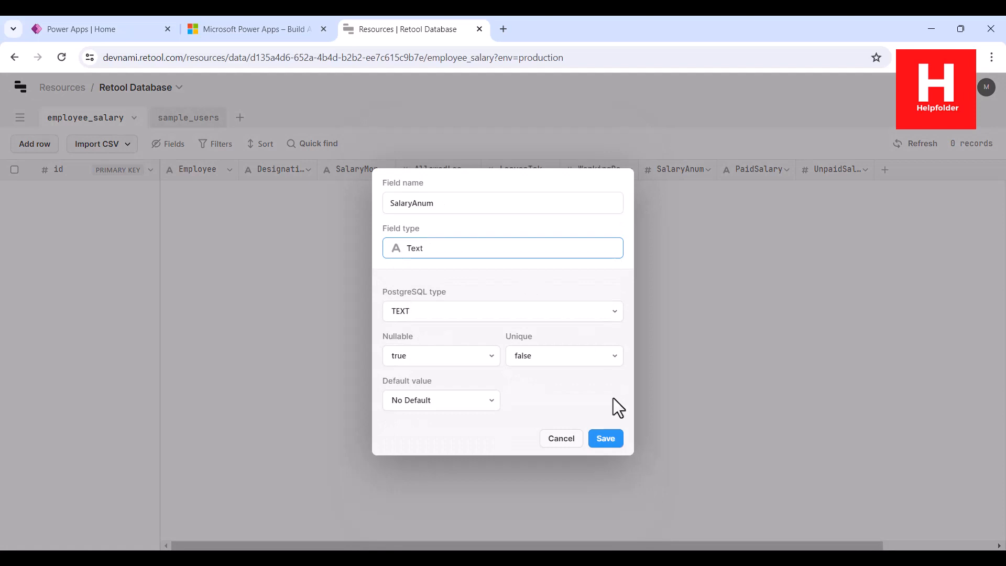
{"action": "left_click", "coordinate": [608, 439]}
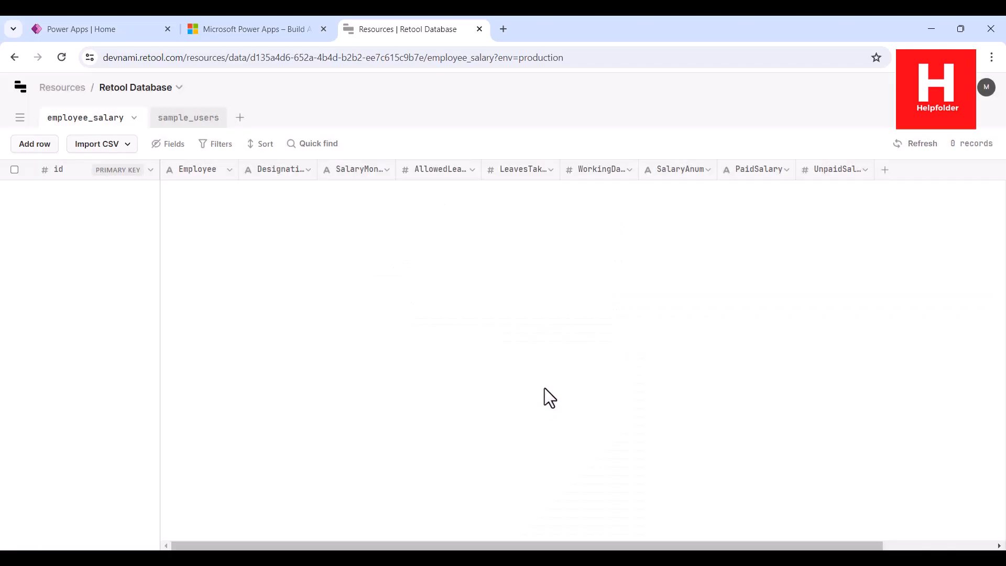
Start a new CSV import into the employee_salary table with employee-salary.csv from the Desktop.
{"action": "left_click", "coordinate": [125, 146]}
{"action": "left_click", "coordinate": [116, 168]}
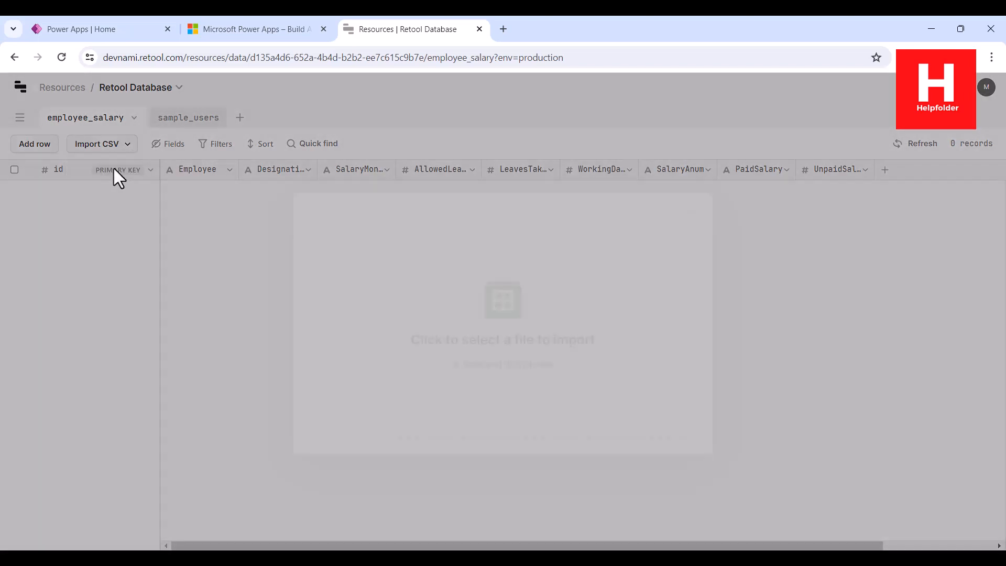
{"action": "left_click", "coordinate": [493, 275]}
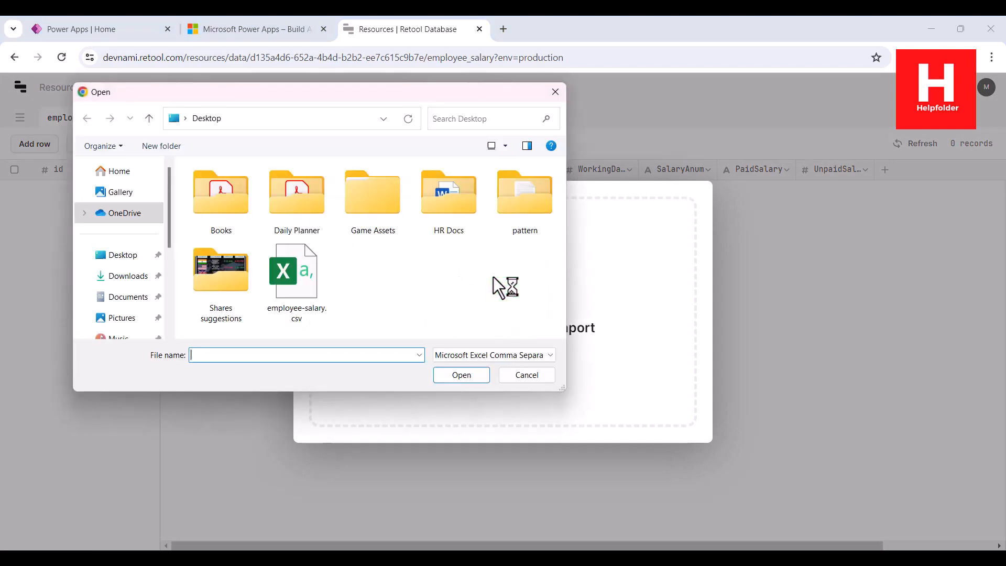
{"action": "left_click", "coordinate": [287, 287]}
{"action": "left_click", "coordinate": [474, 375]}
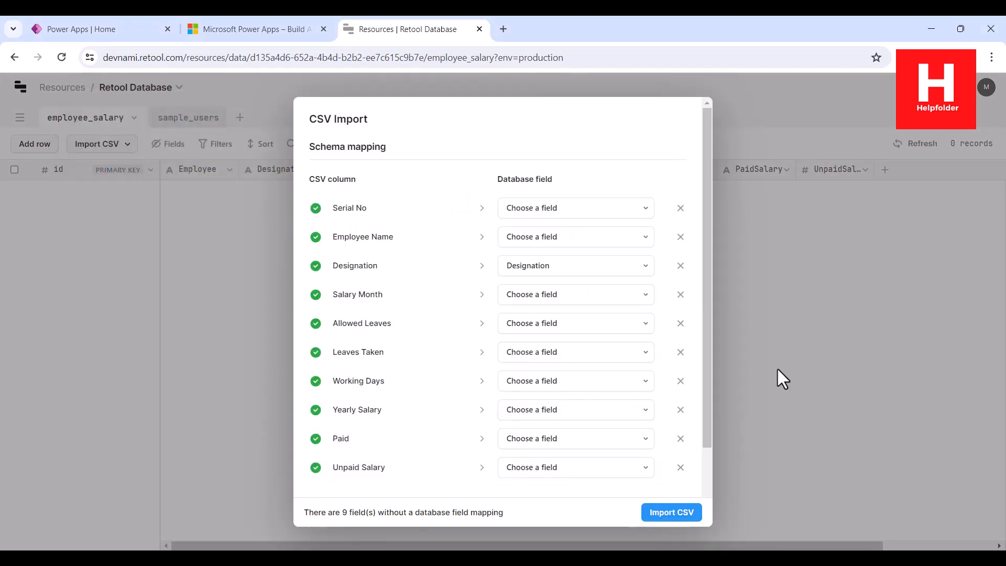
Map Serial No to id (Primary Key), Employee Name to Employee and Salary Month to SalaryMonth, keeping Designation on Designation.
{"action": "left_click", "coordinate": [558, 208]}
{"action": "left_click", "coordinate": [539, 237]}
{"action": "left_click", "coordinate": [526, 236]}
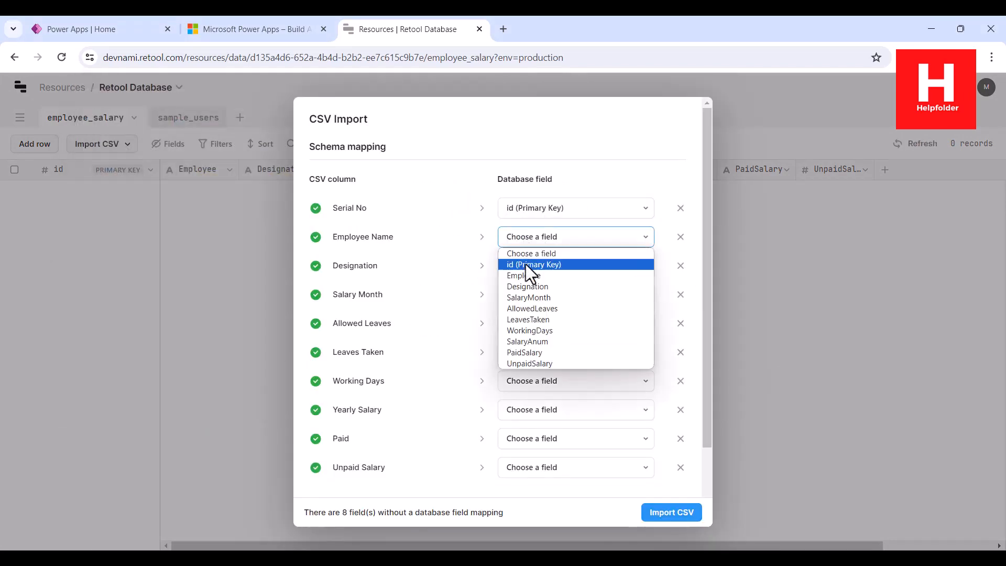
{"action": "left_click", "coordinate": [525, 275]}
{"action": "left_click", "coordinate": [520, 259]}
{"action": "left_click", "coordinate": [518, 316]}
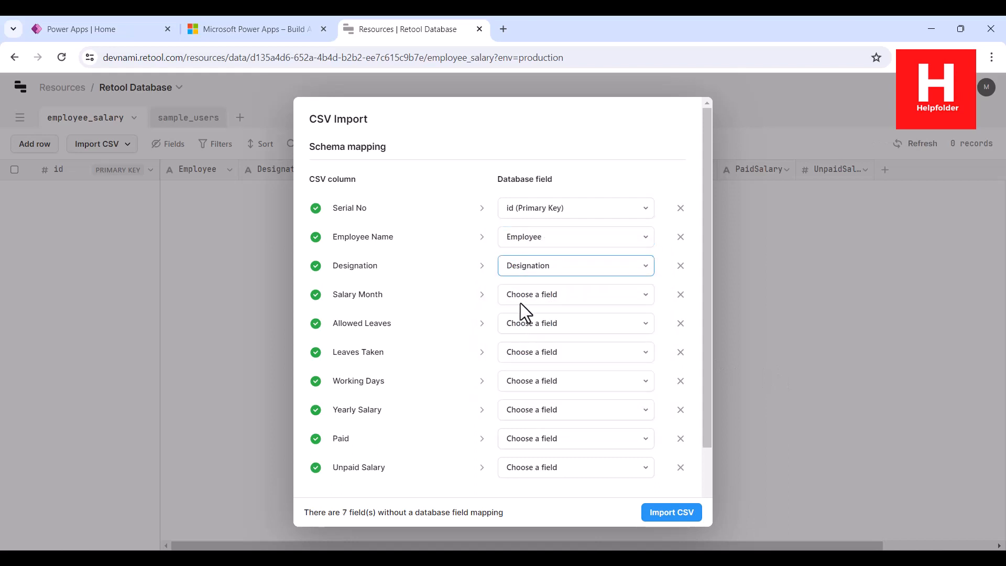
{"action": "left_click", "coordinate": [520, 294]}
{"action": "left_click", "coordinate": [528, 354]}
Map Allowed Leaves to AllowedLeaves, Leaves Taken to LeavesTaken and Working Days to WorkingDays in the CSV import.
{"action": "left_click", "coordinate": [523, 322]}
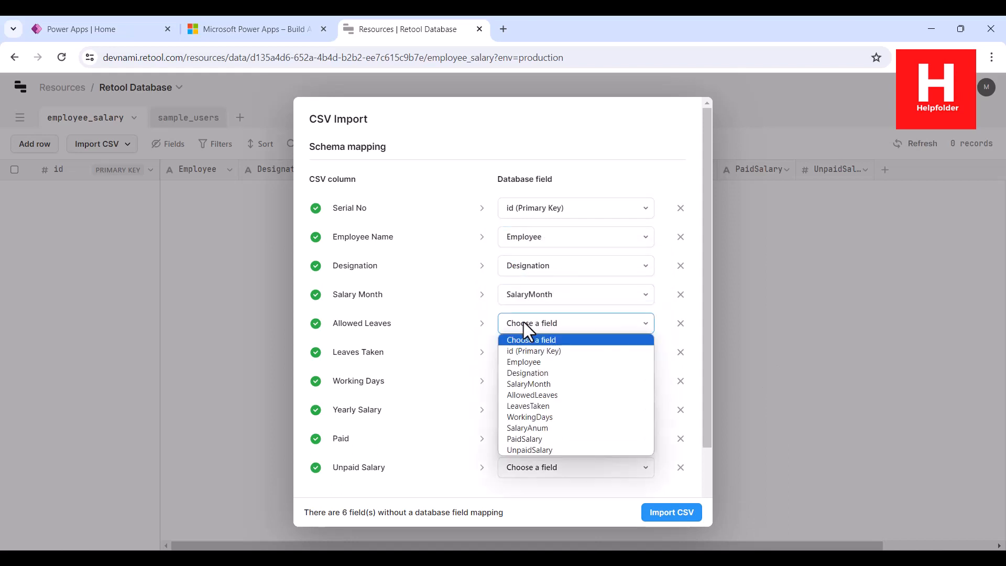
{"action": "left_click", "coordinate": [539, 394]}
{"action": "left_click", "coordinate": [535, 351]}
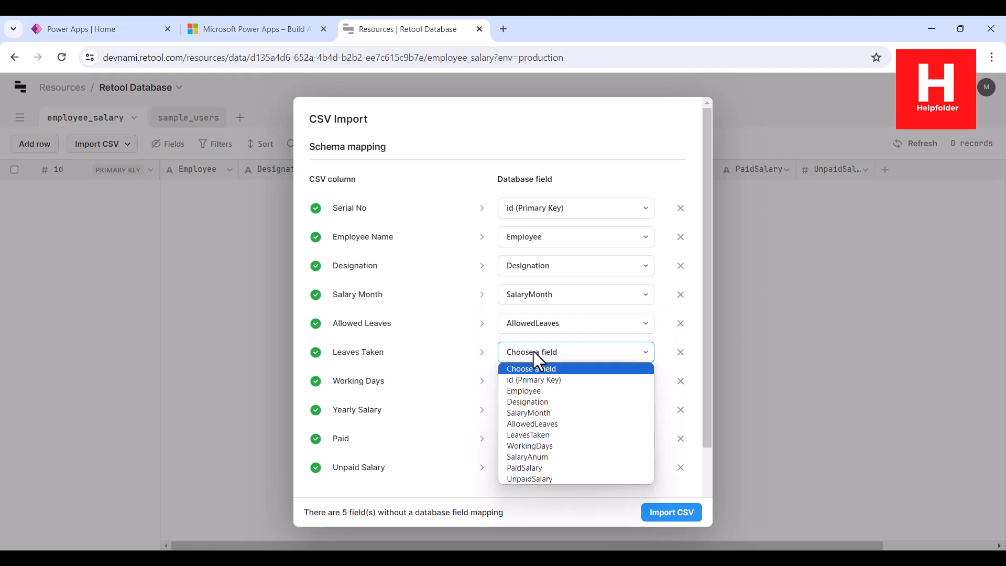
{"action": "left_click", "coordinate": [538, 434]}
{"action": "left_click", "coordinate": [530, 386]}
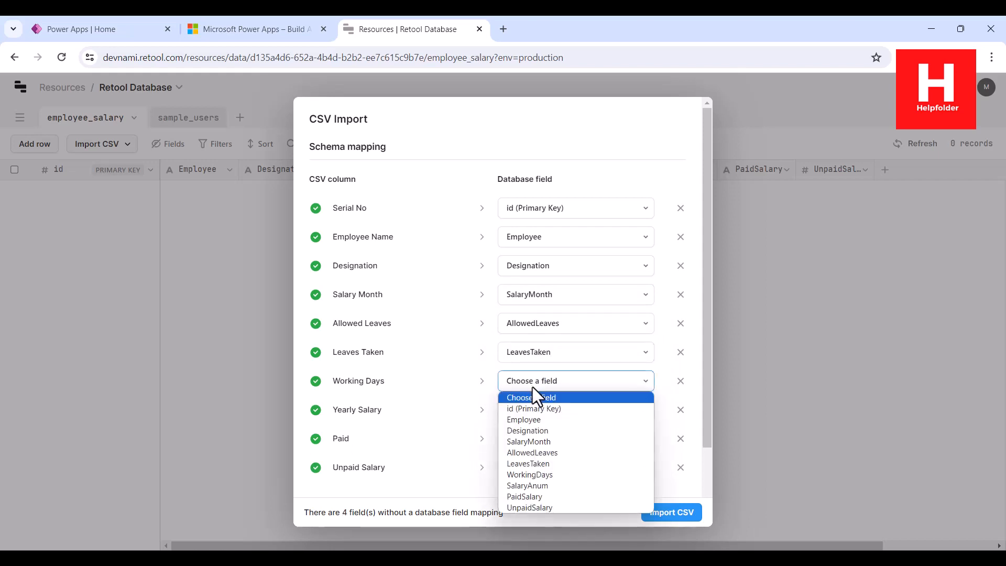
{"action": "left_click", "coordinate": [534, 473]}
Map Yearly Salary to SalaryAnum, Paid to PaidSalary and Unpaid Salary to UnpaidSalary, and import the CSV with the first row as headers.
{"action": "left_click", "coordinate": [533, 411]}
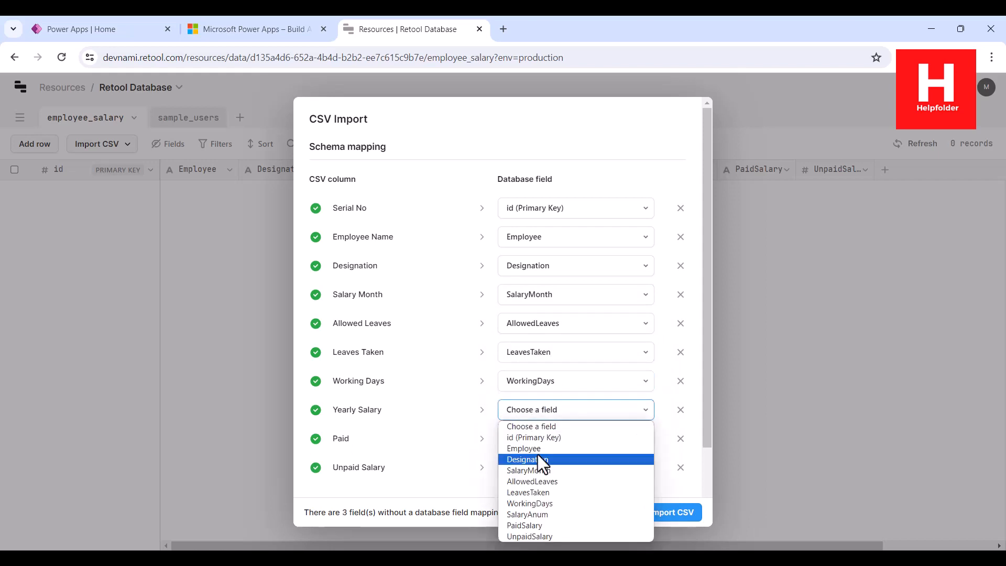
{"action": "left_click", "coordinate": [534, 512]}
{"action": "left_click", "coordinate": [529, 443]}
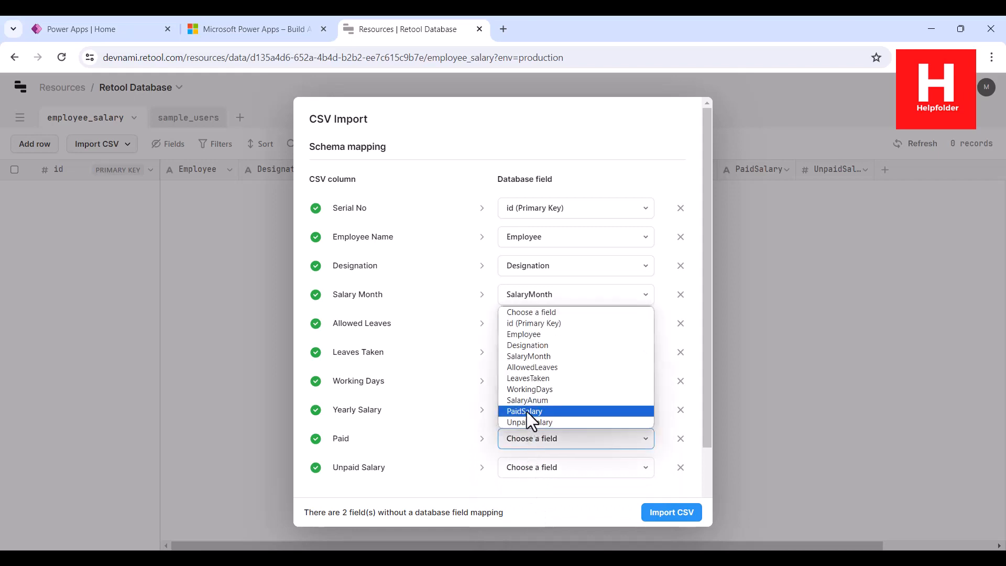
{"action": "left_click", "coordinate": [527, 411]}
{"action": "left_click", "coordinate": [535, 470]}
{"action": "left_click", "coordinate": [540, 450]}
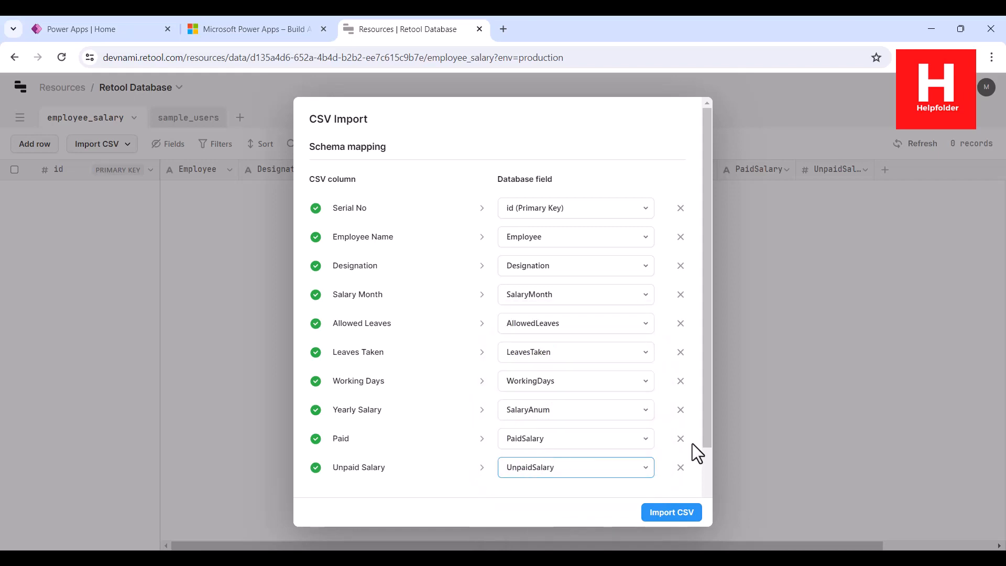
{"action": "left_click_drag", "start_coordinate": [706, 440], "coordinate": [703, 507]}
{"action": "left_click", "coordinate": [671, 512]}
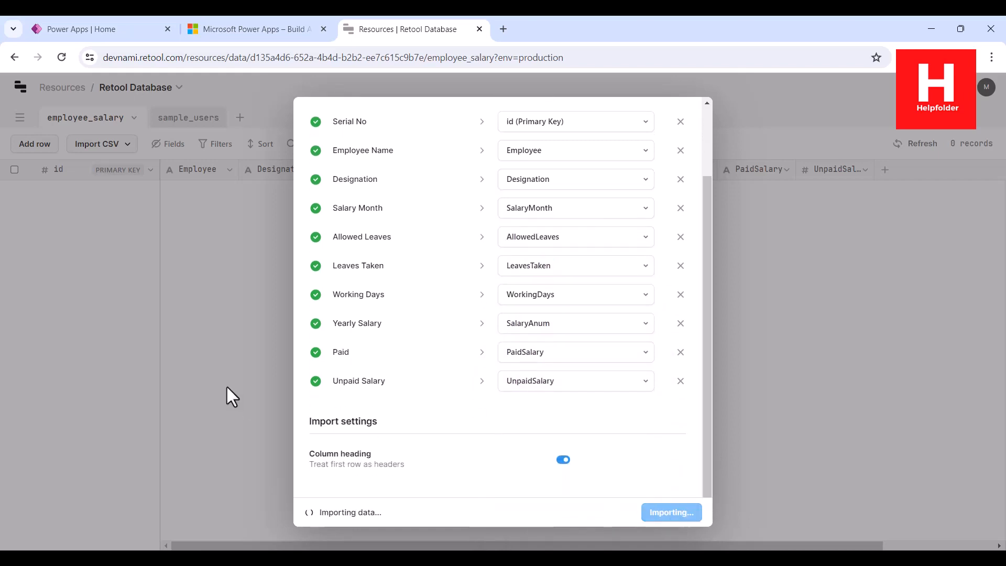